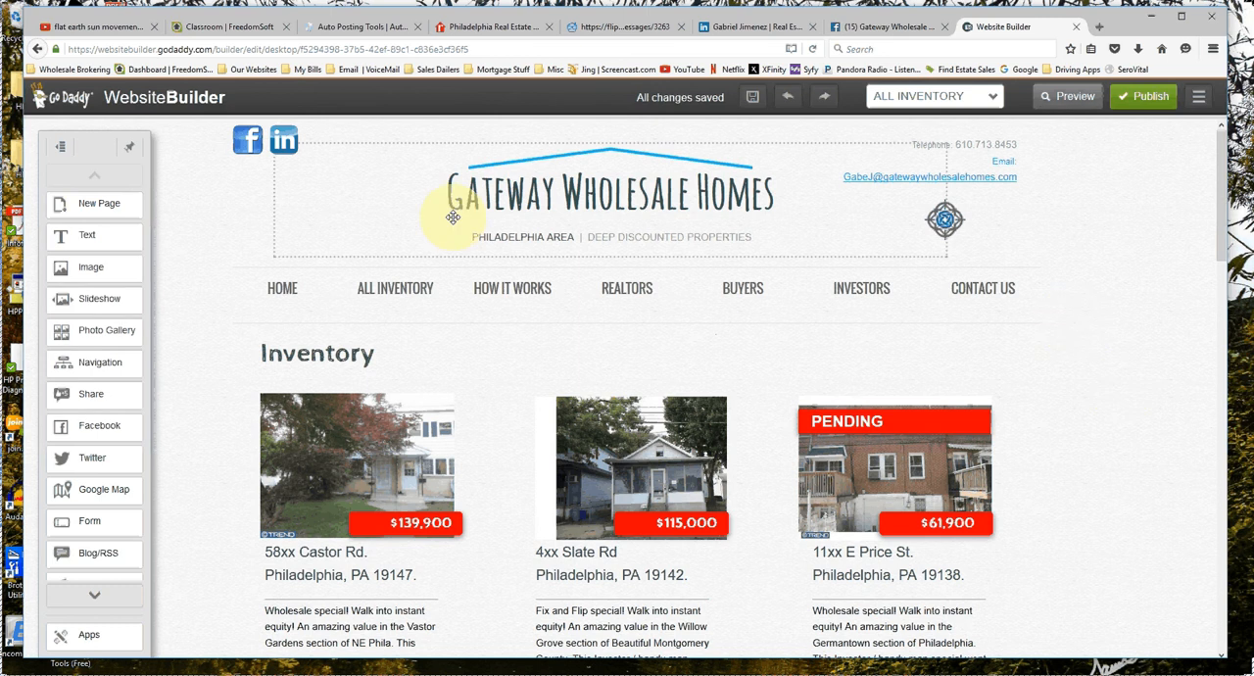
View the site's Home page and return to the All Inventory page to review its property listings.
scroll(431, 254, "down", 1)
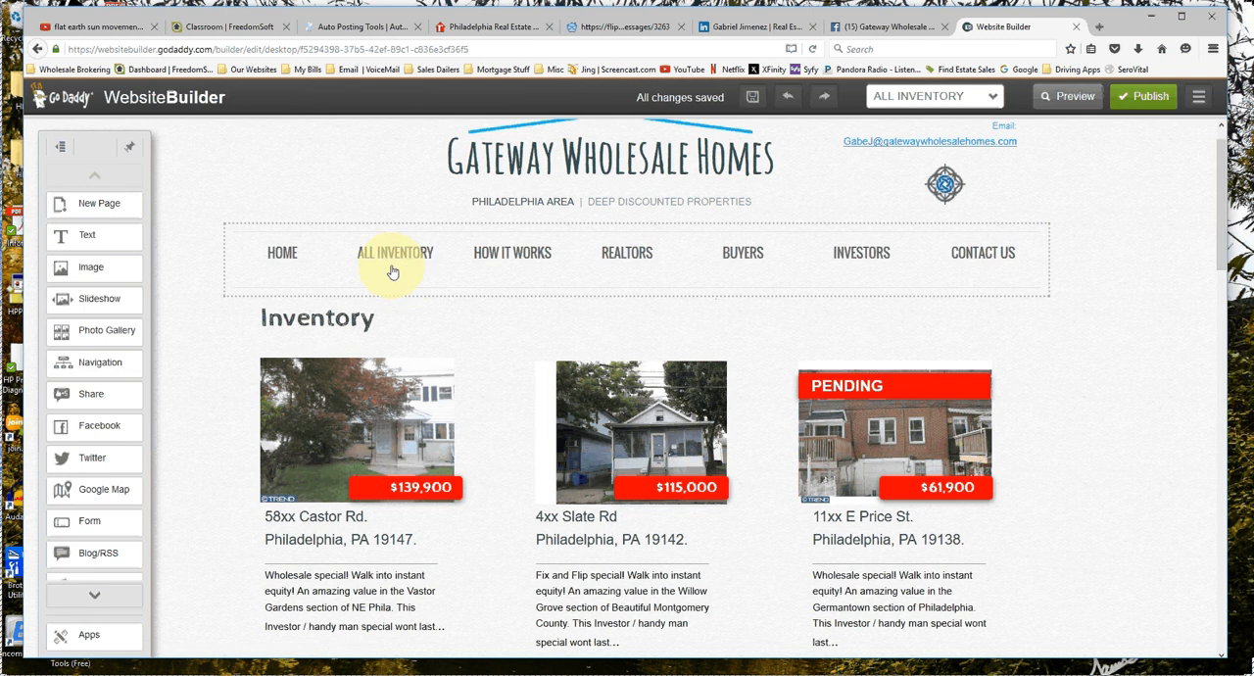
left_click(283, 255)
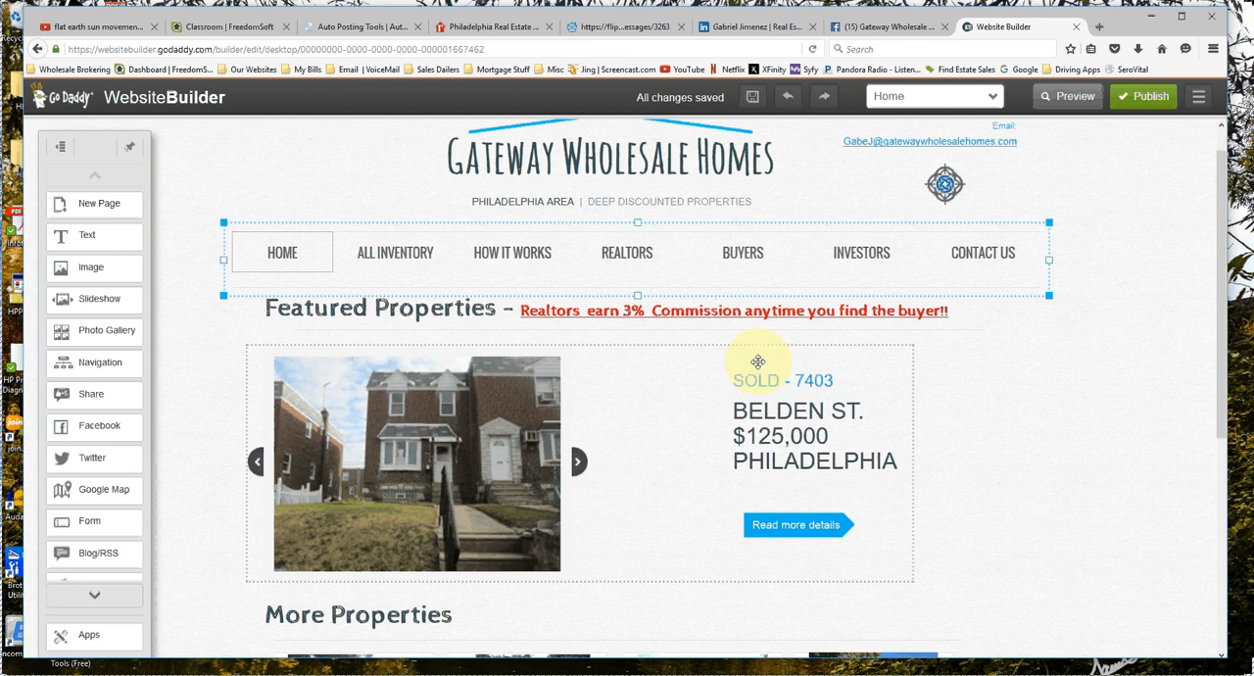
left_click(396, 257)
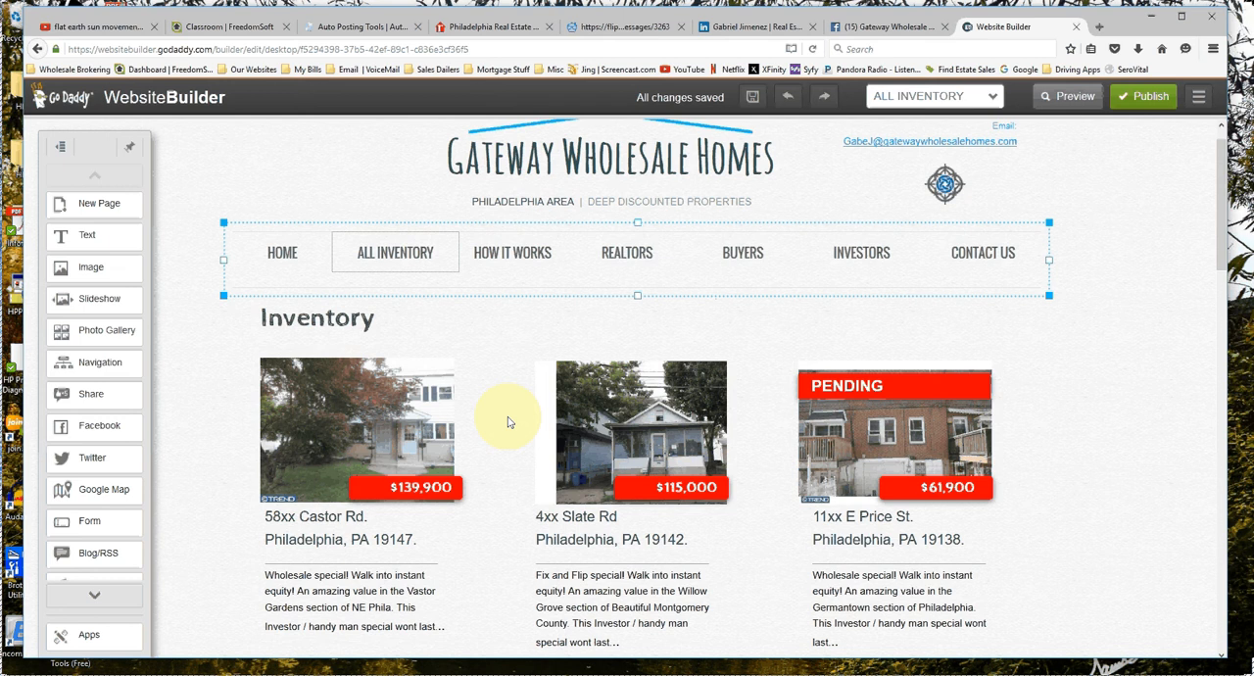
scroll(507, 421, "down", 1)
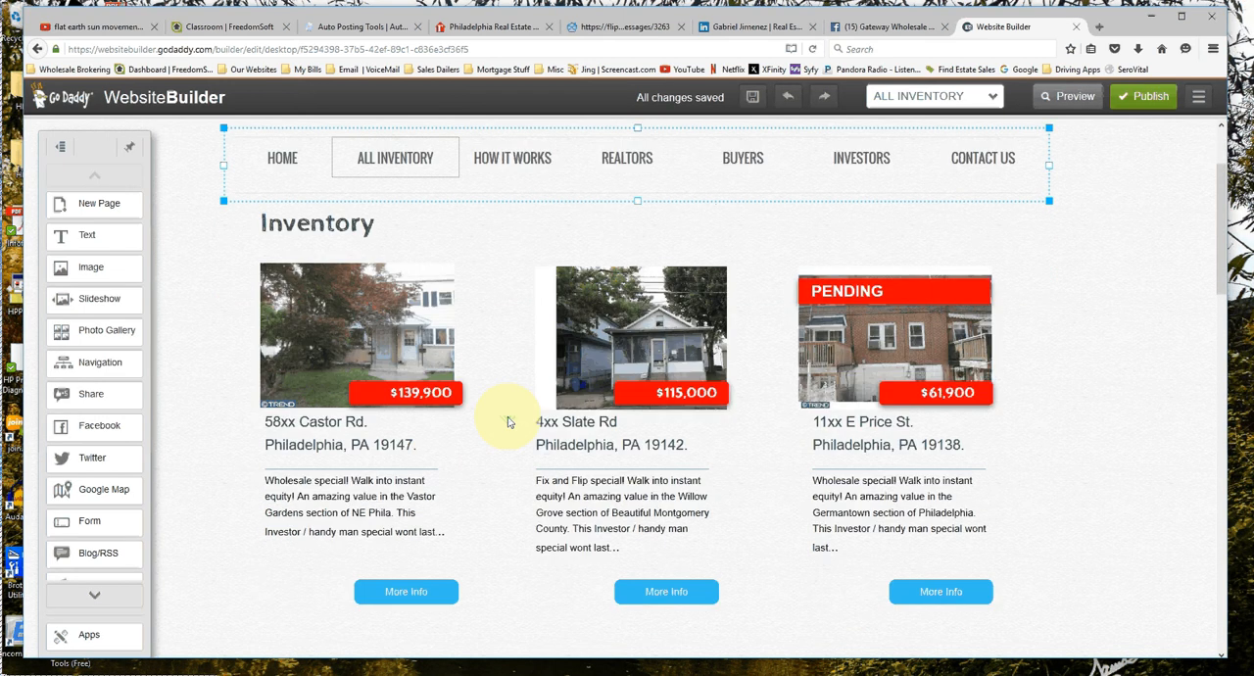
scroll(507, 421, "down", 8)
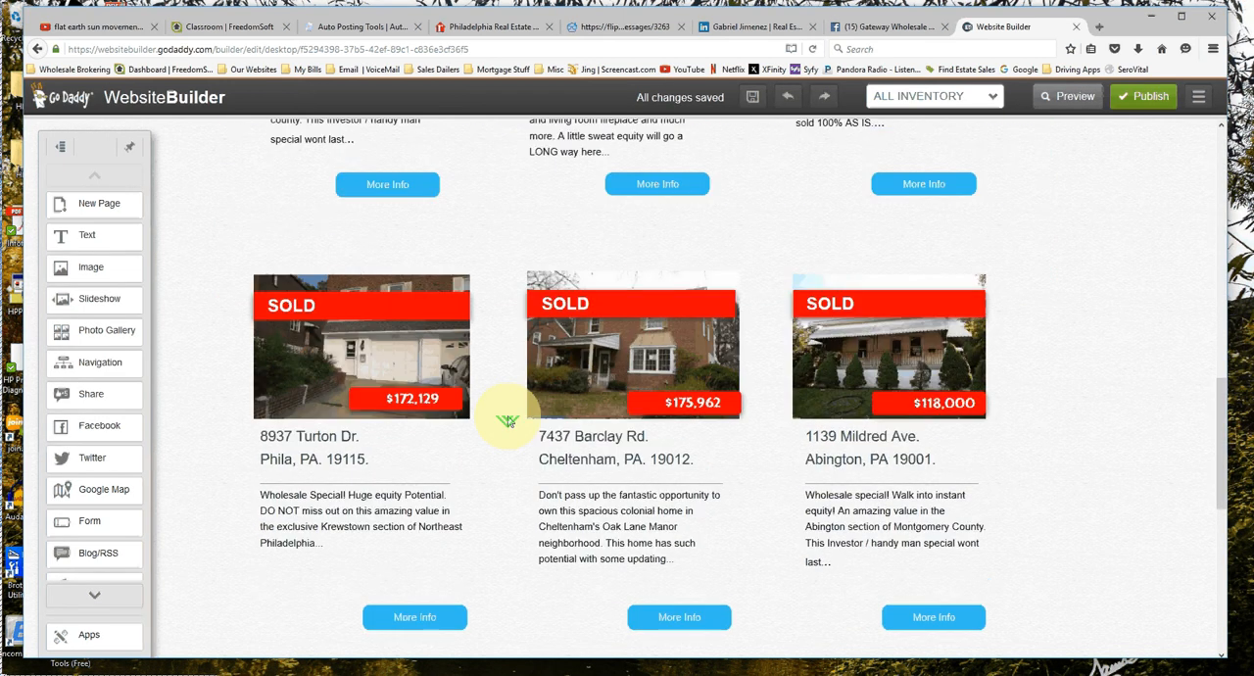
scroll(508, 421, "down", 3)
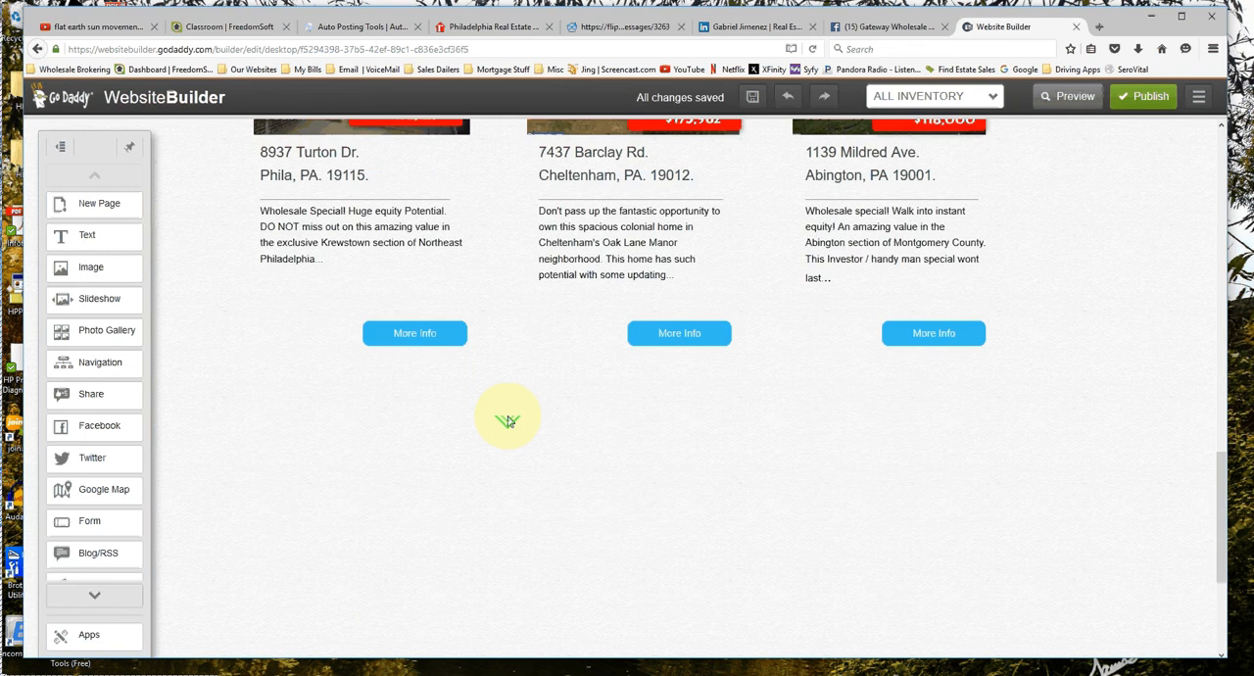
scroll(508, 421, "up", 10)
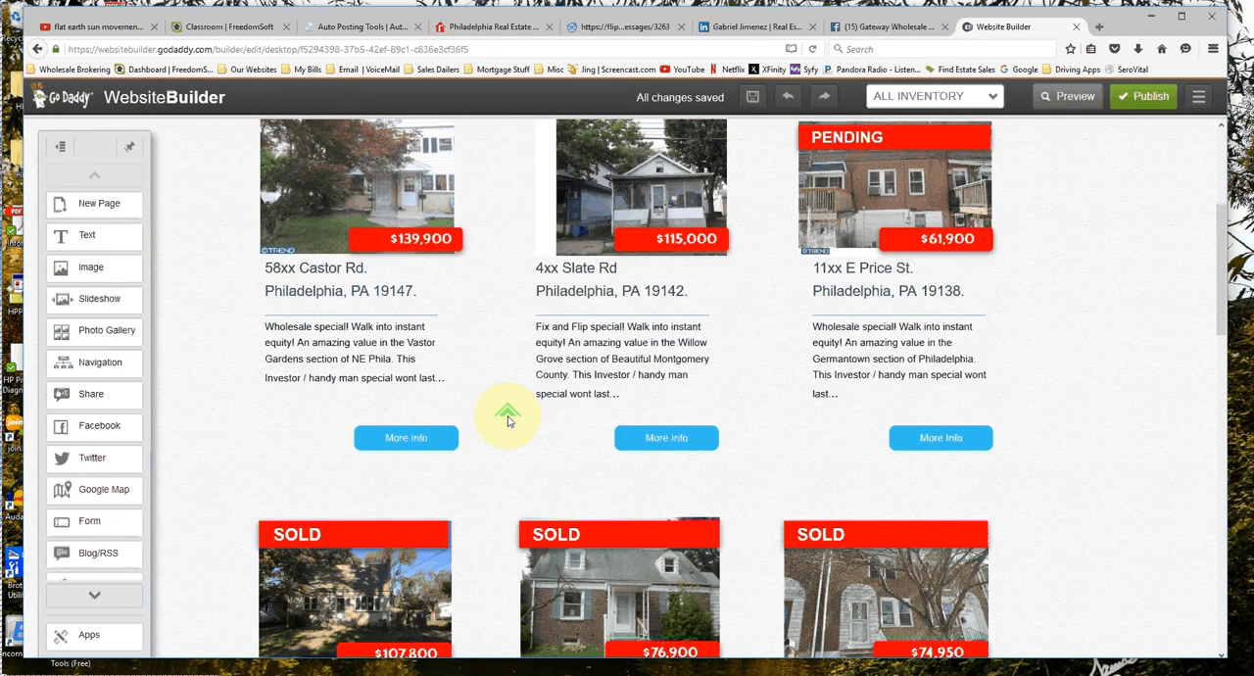
scroll(507, 421, "up", 2)
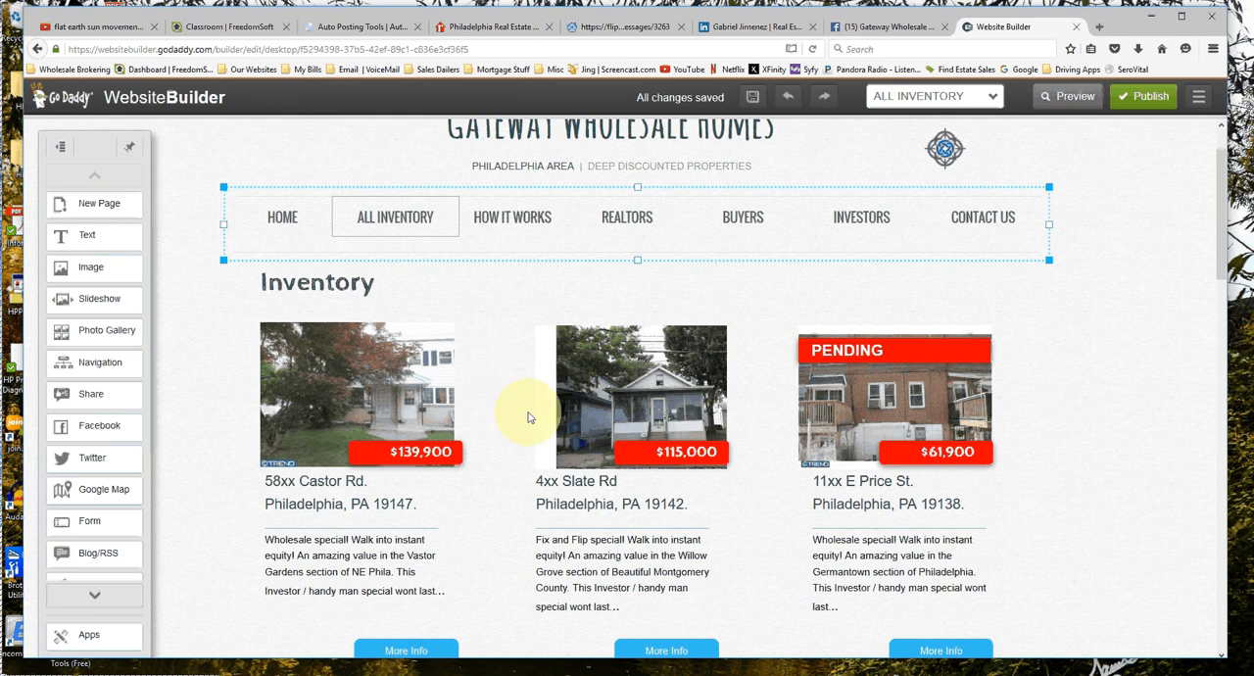
scroll(384, 309, "down", 1)
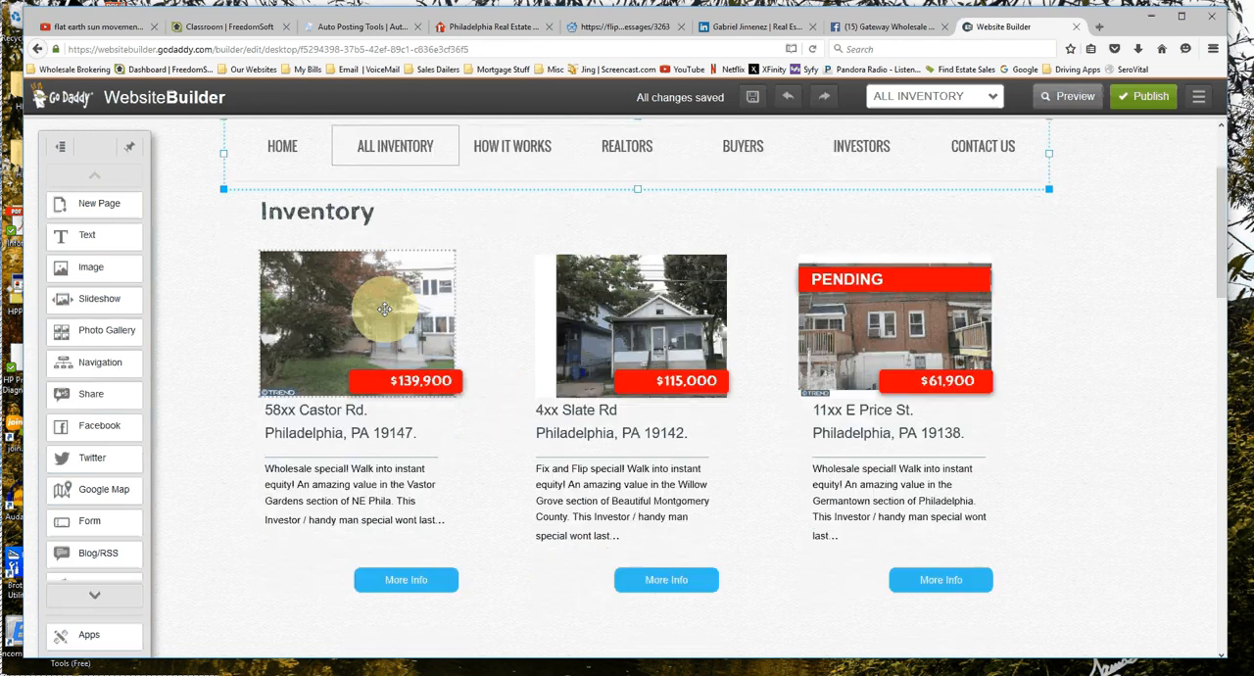
Reposition the photo, price tag, text block and More Info button of the $139,900 listing separately by small amounts.
left_click_drag(384, 309, 400, 461)
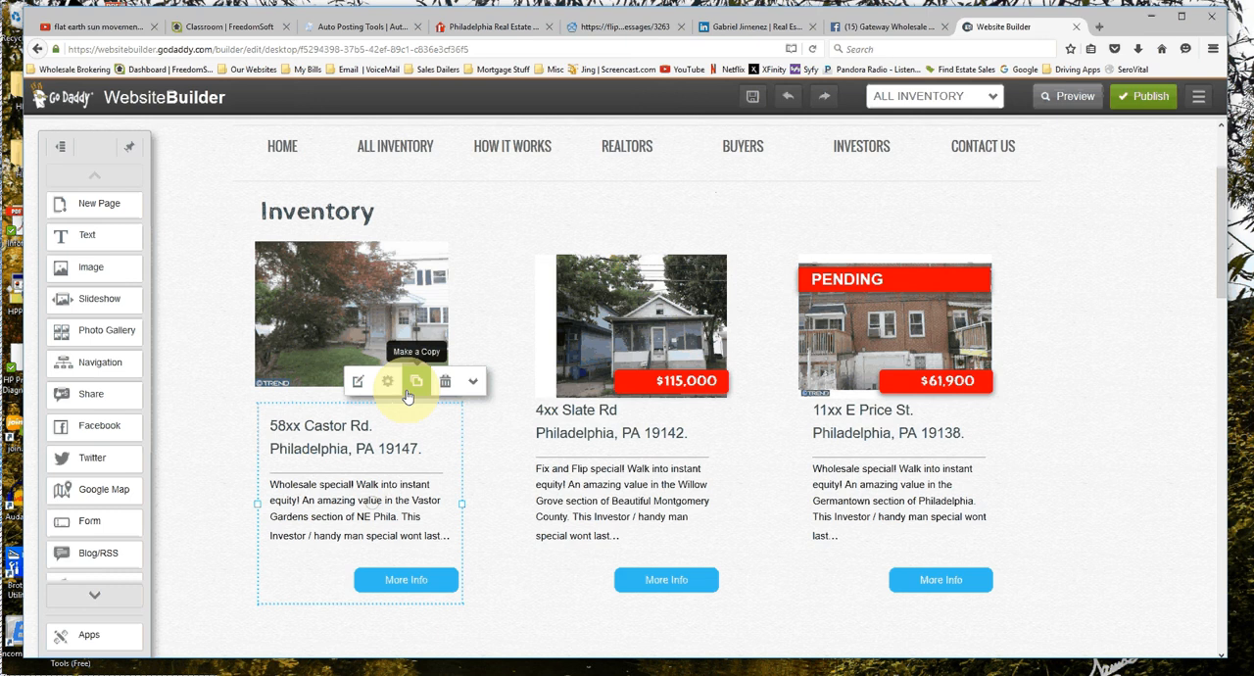
left_click_drag(407, 585, 409, 581)
left_click_drag(391, 374, 381, 359)
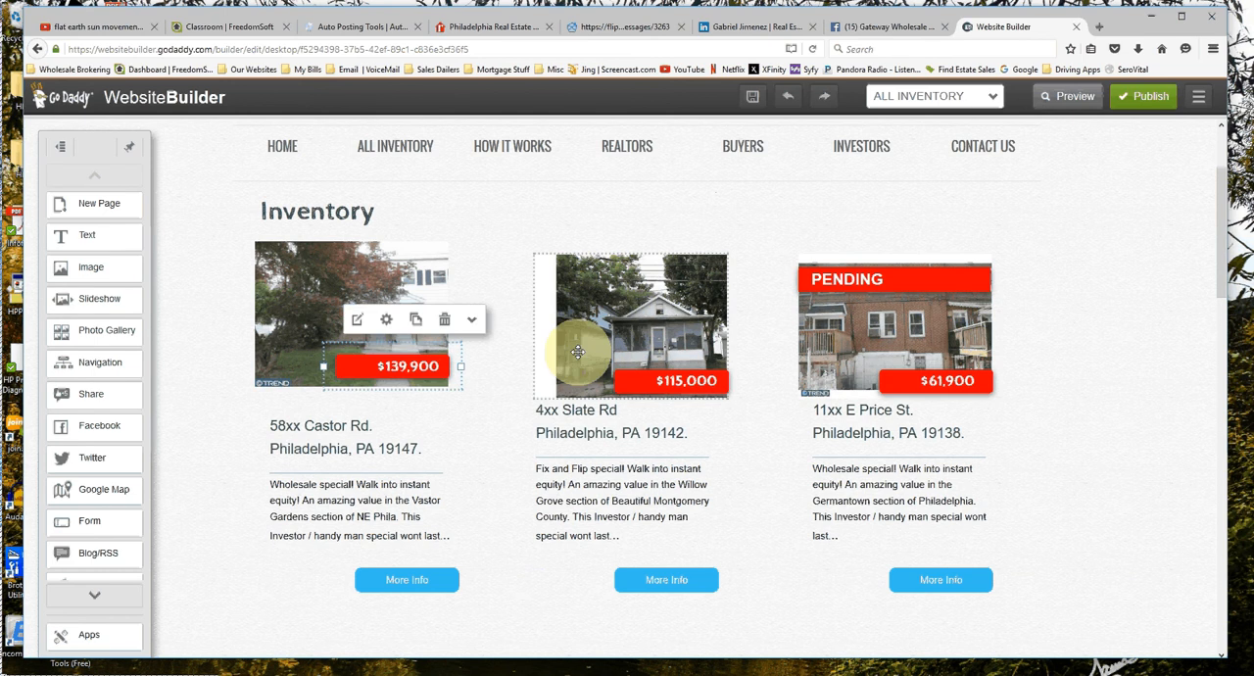
Move the $172,129 listing's photo, SOLD banner, price tag, text and More Info button down and back in line with the neighbouring listings.
scroll(324, 315, "down", 1)
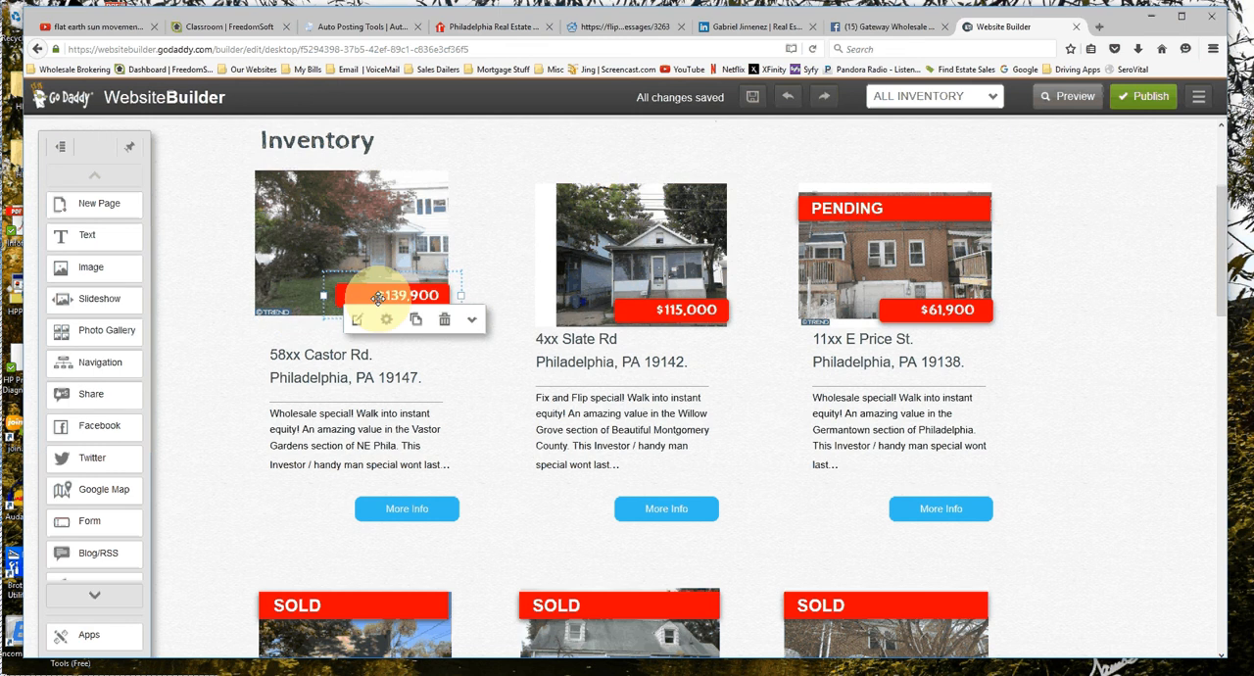
scroll(341, 461, "down", 3)
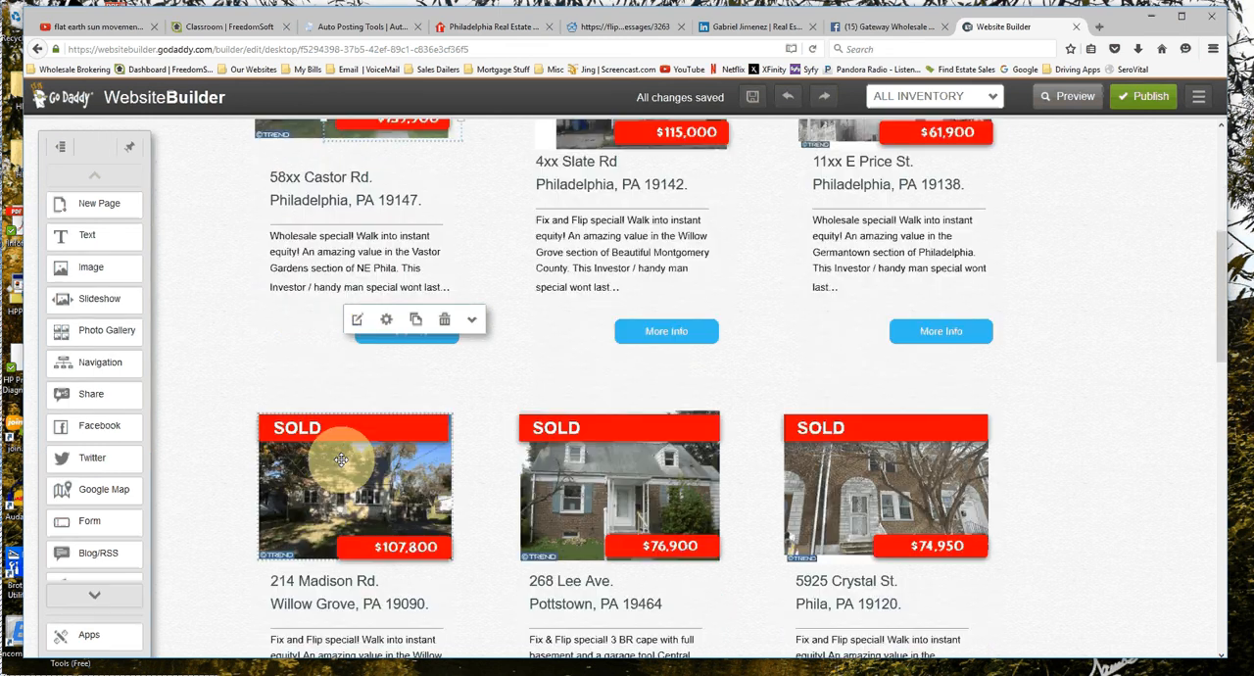
scroll(493, 501, "down", 5)
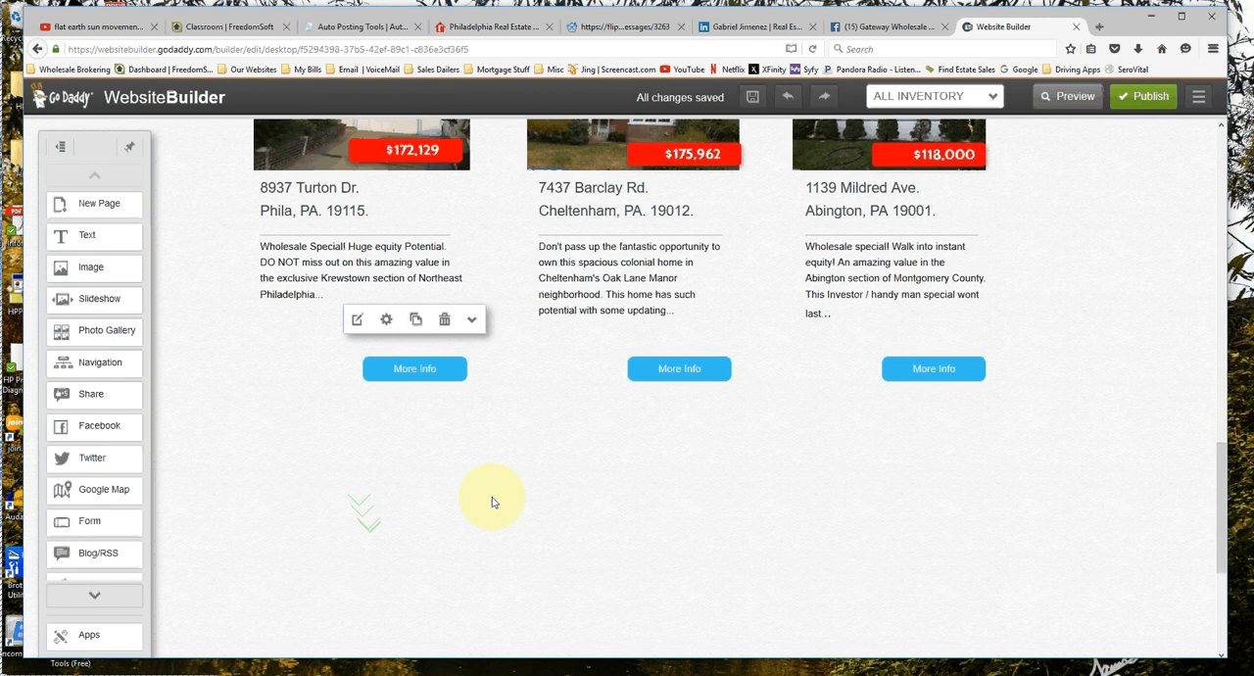
scroll(492, 497, "up", 6)
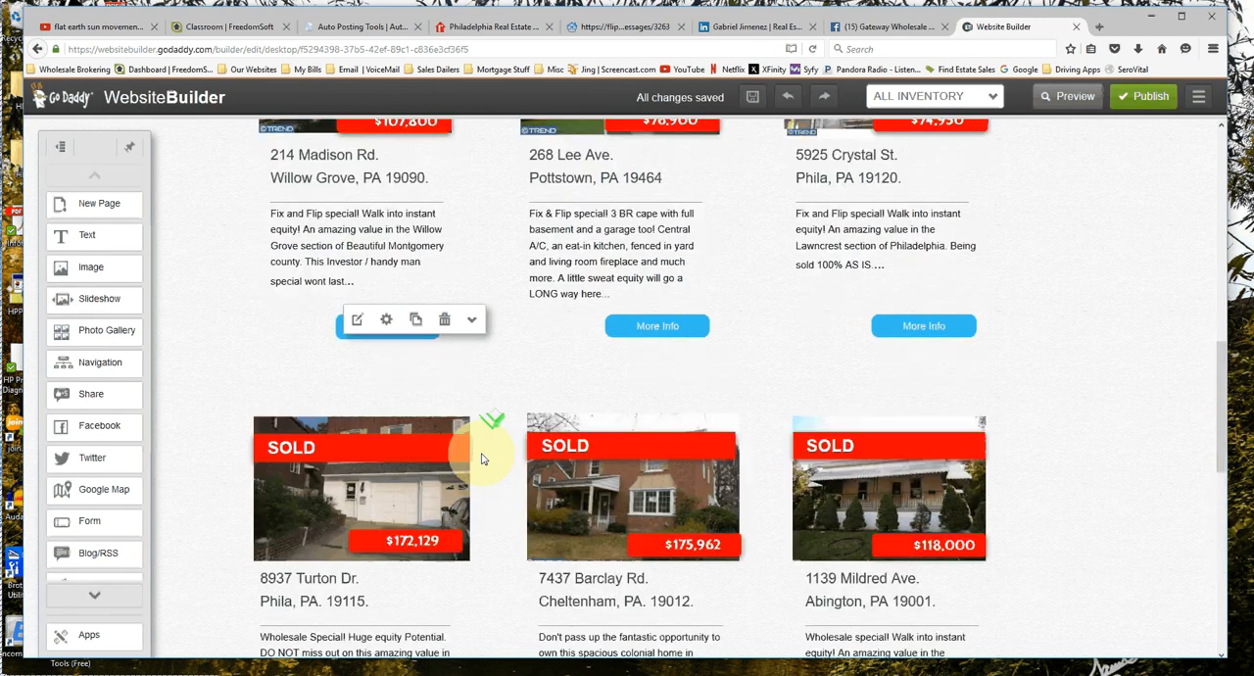
scroll(481, 458, "down", 4)
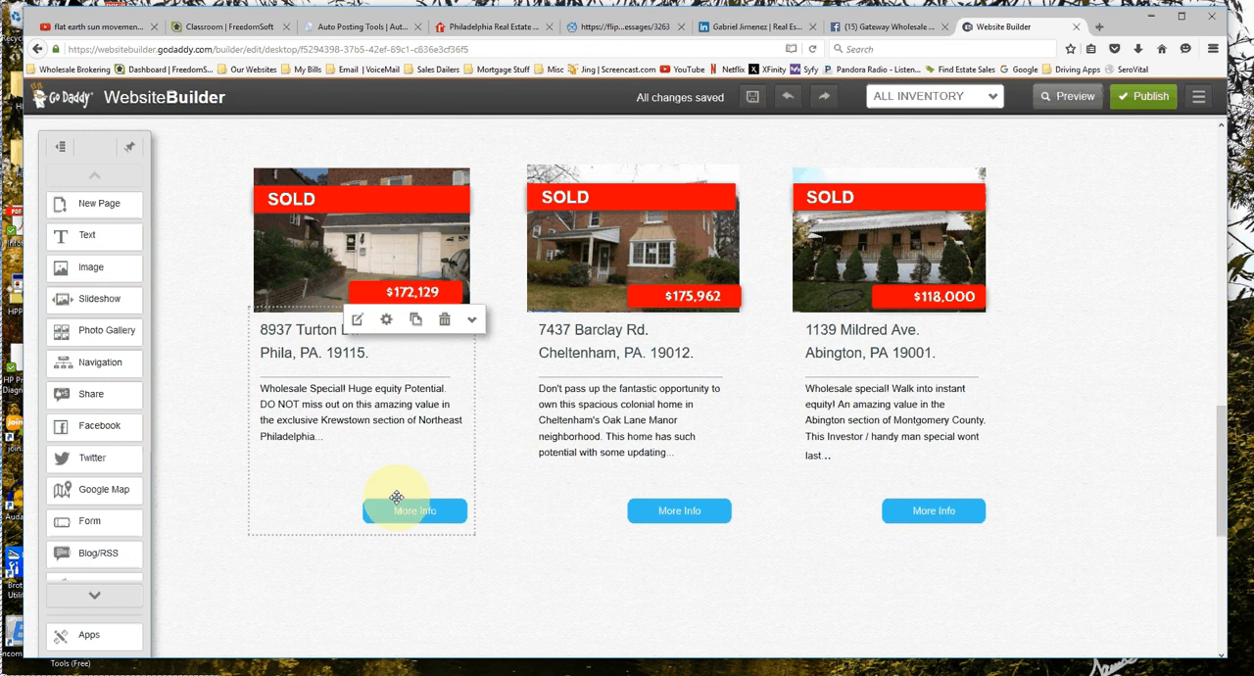
left_click_drag(396, 497, 380, 339)
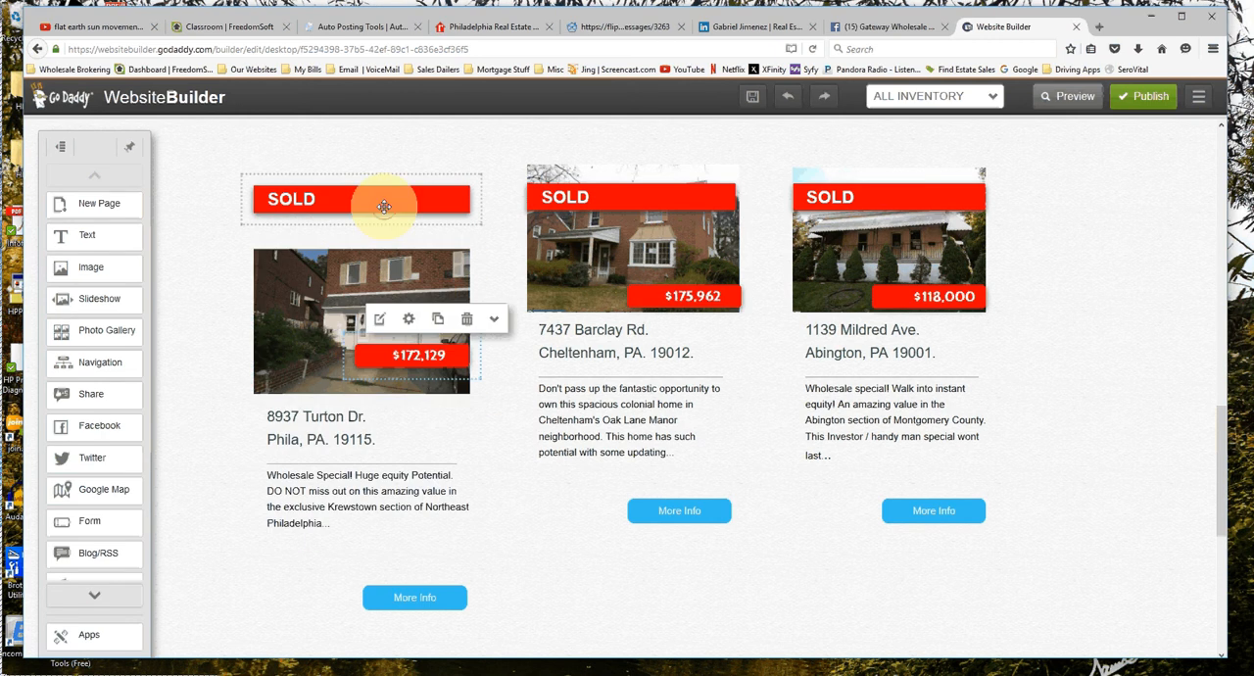
left_click_drag(384, 207, 382, 202)
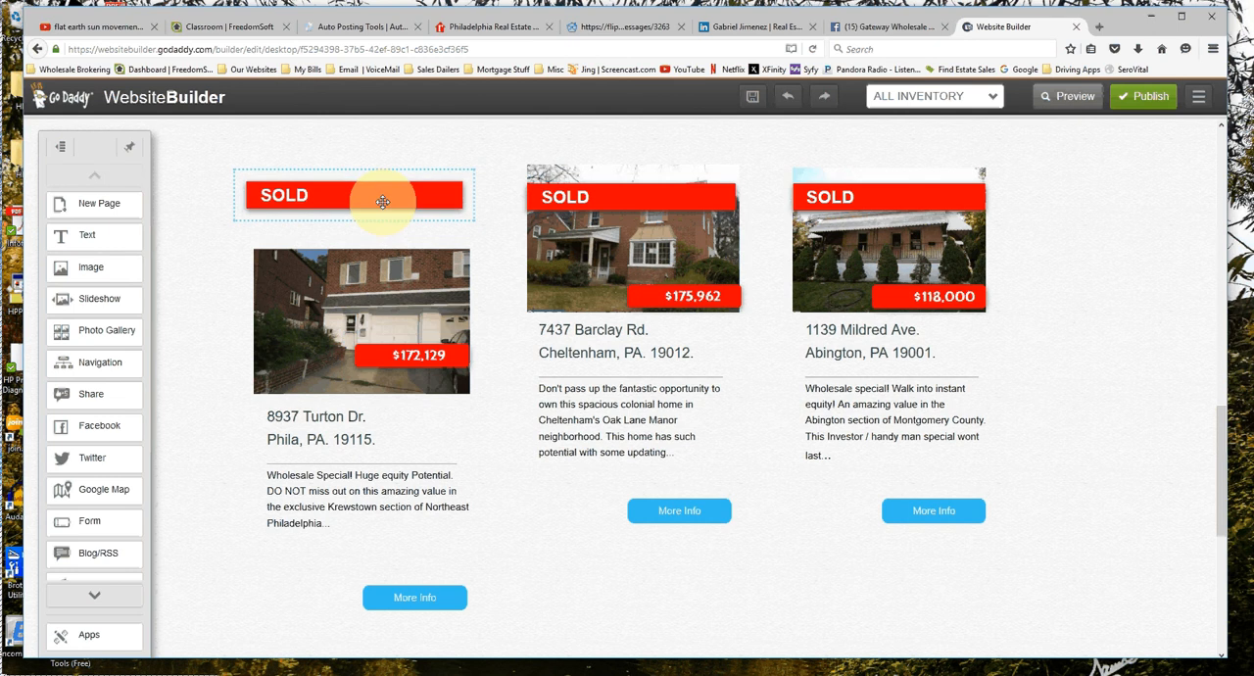
left_click_drag(382, 202, 364, 377)
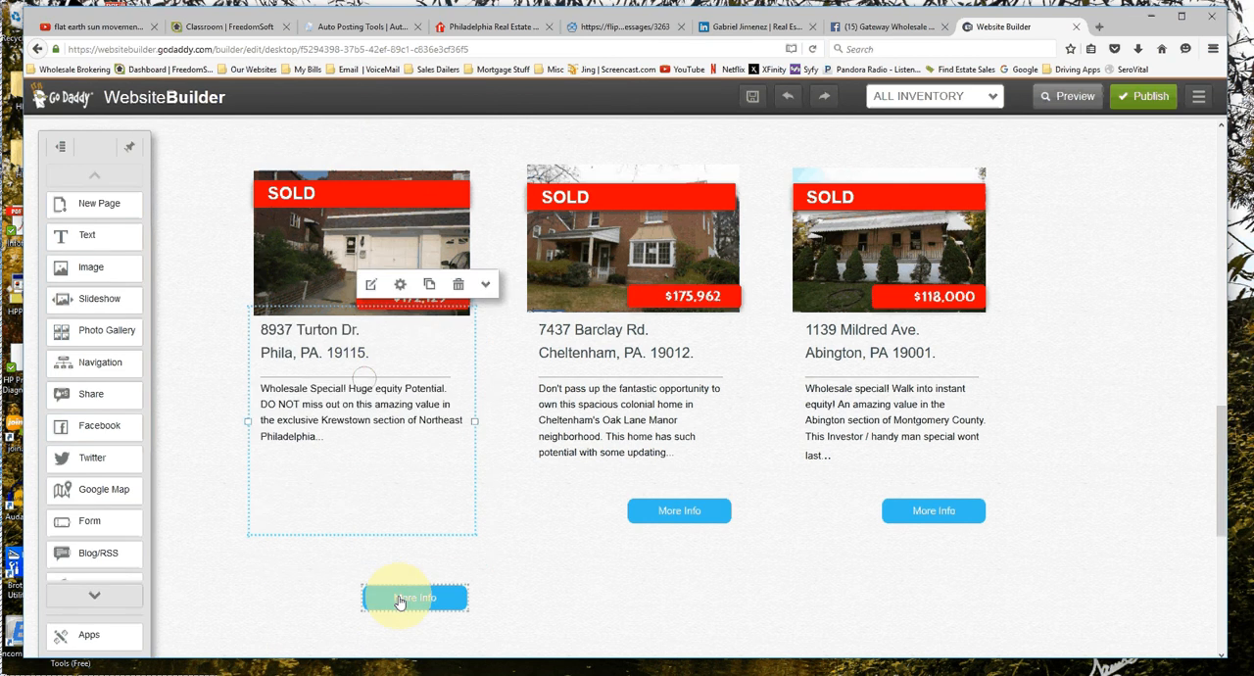
left_click_drag(398, 603, 387, 516)
Look at the Featured Properties slideshow on the Home page and return to the All Inventory page.
scroll(490, 428, "down", 4)
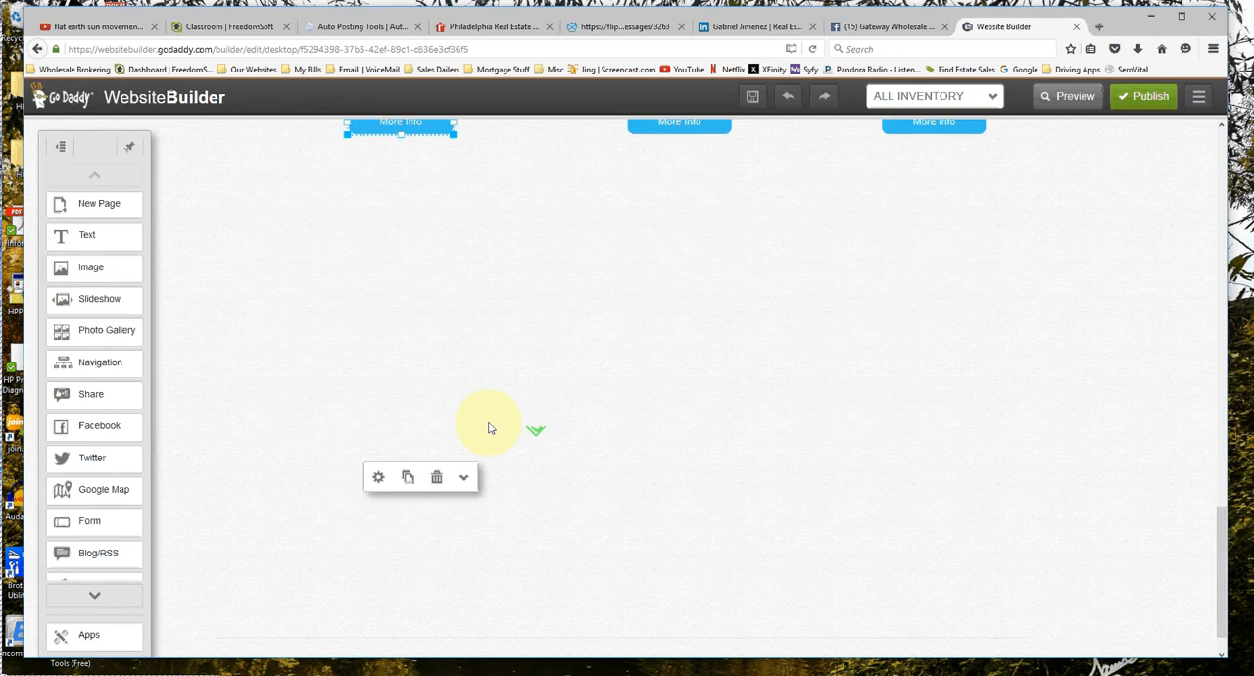
scroll(681, 246, "up", 3)
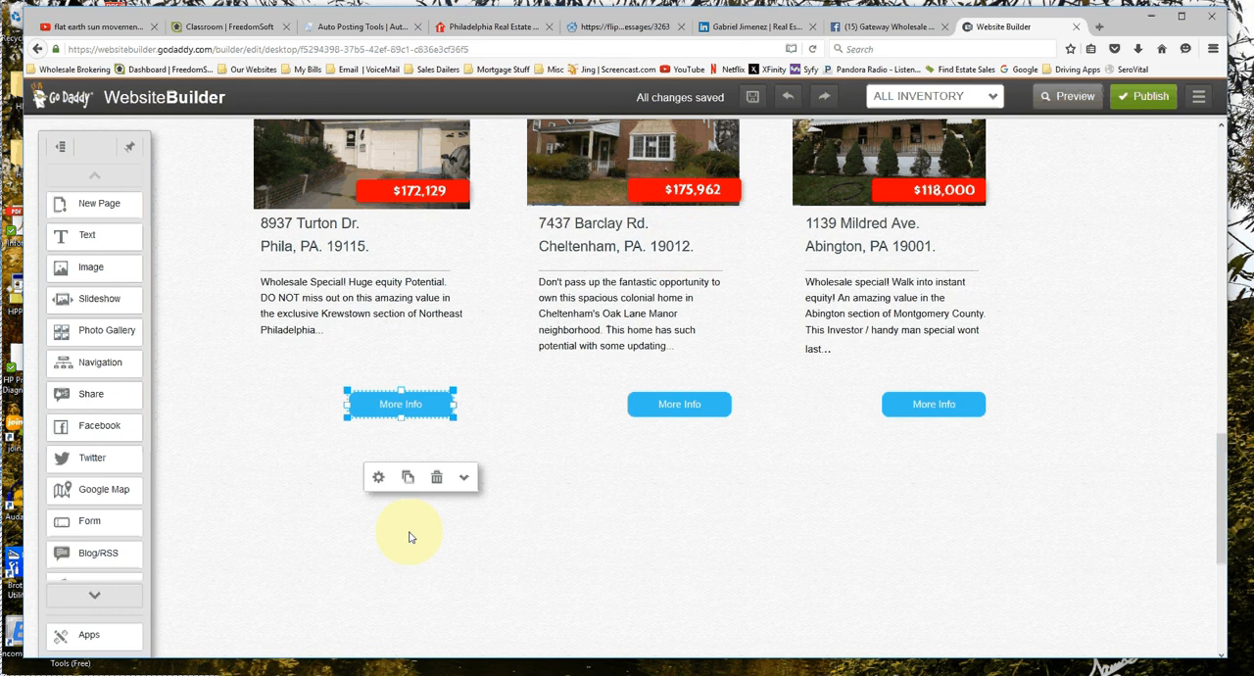
scroll(409, 537, "up", 8)
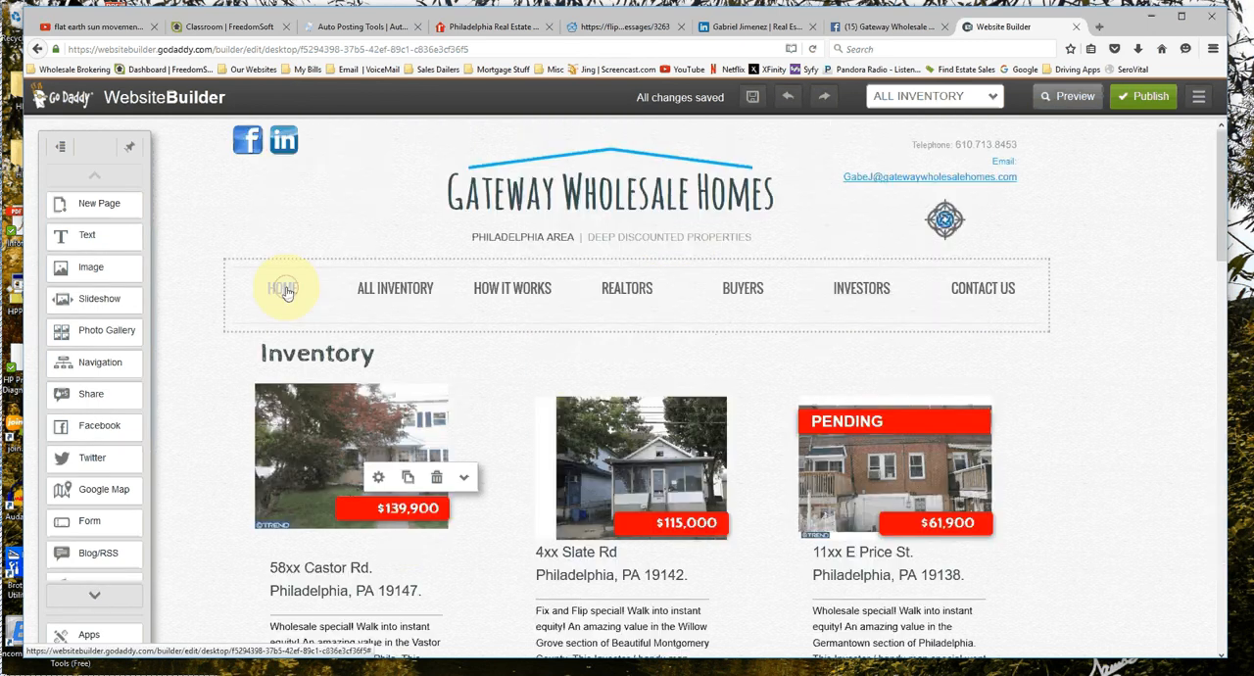
left_click(284, 289)
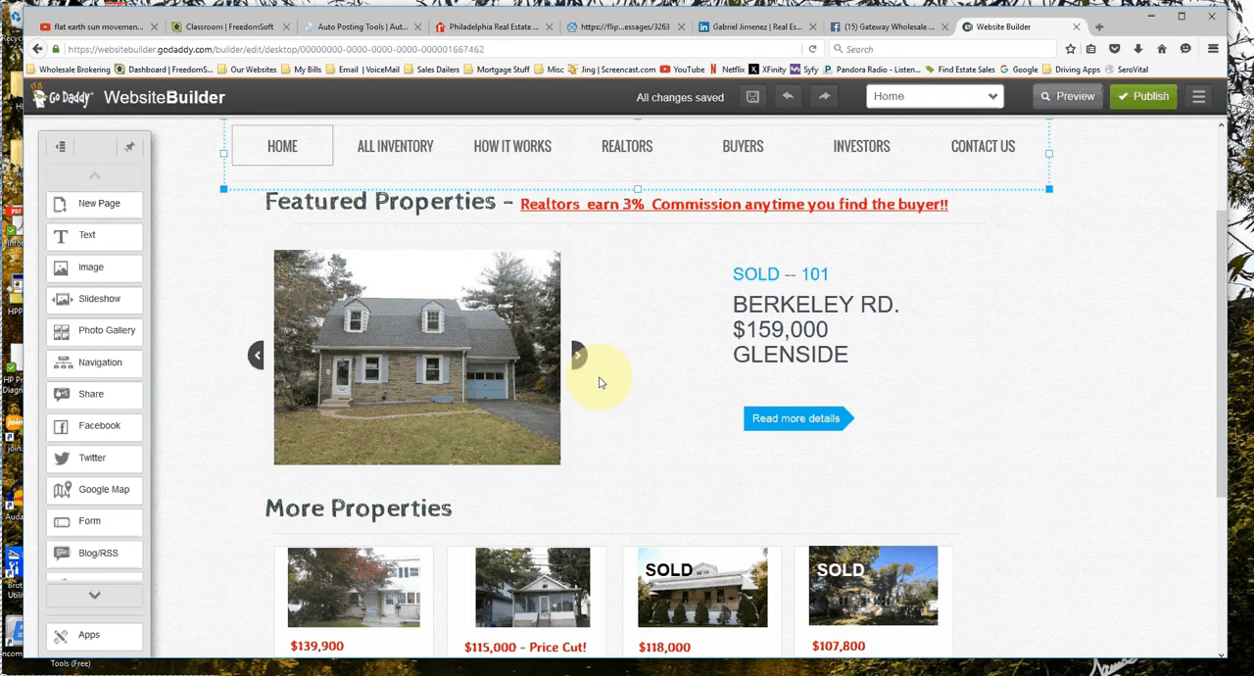
left_click(399, 148)
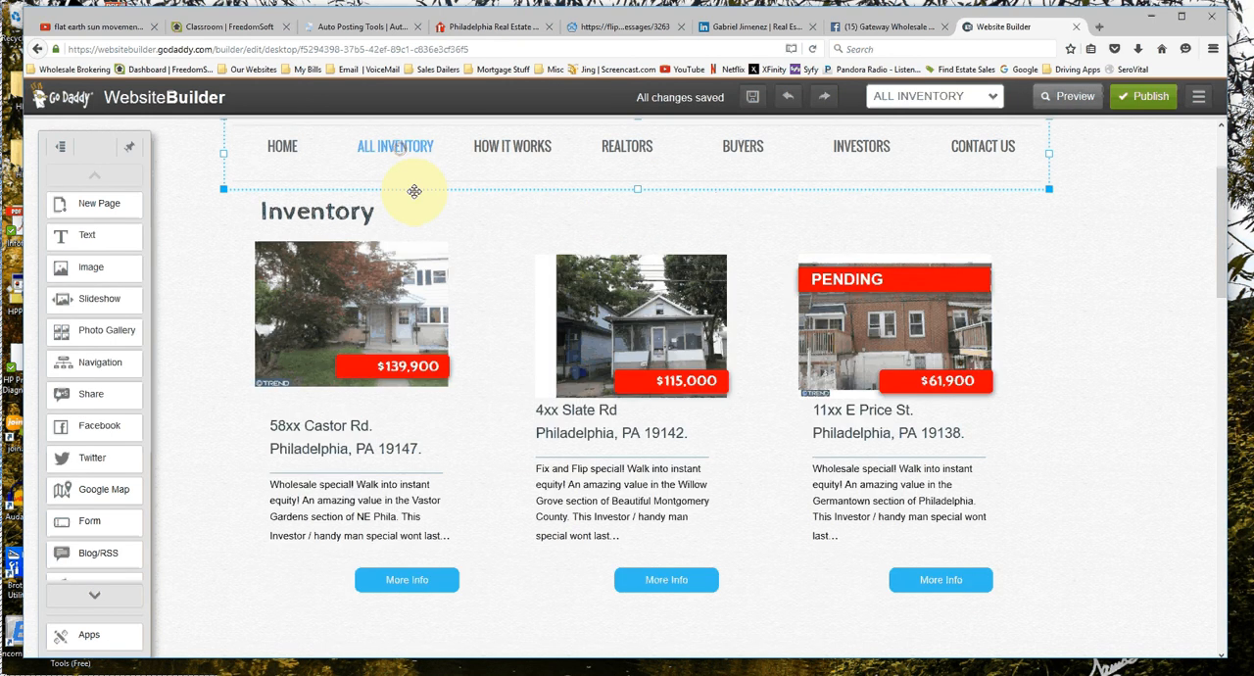
Add a slideshow to the All Inventory page in the empty space below the $172,129 listing.
scroll(413, 359, "down", 10)
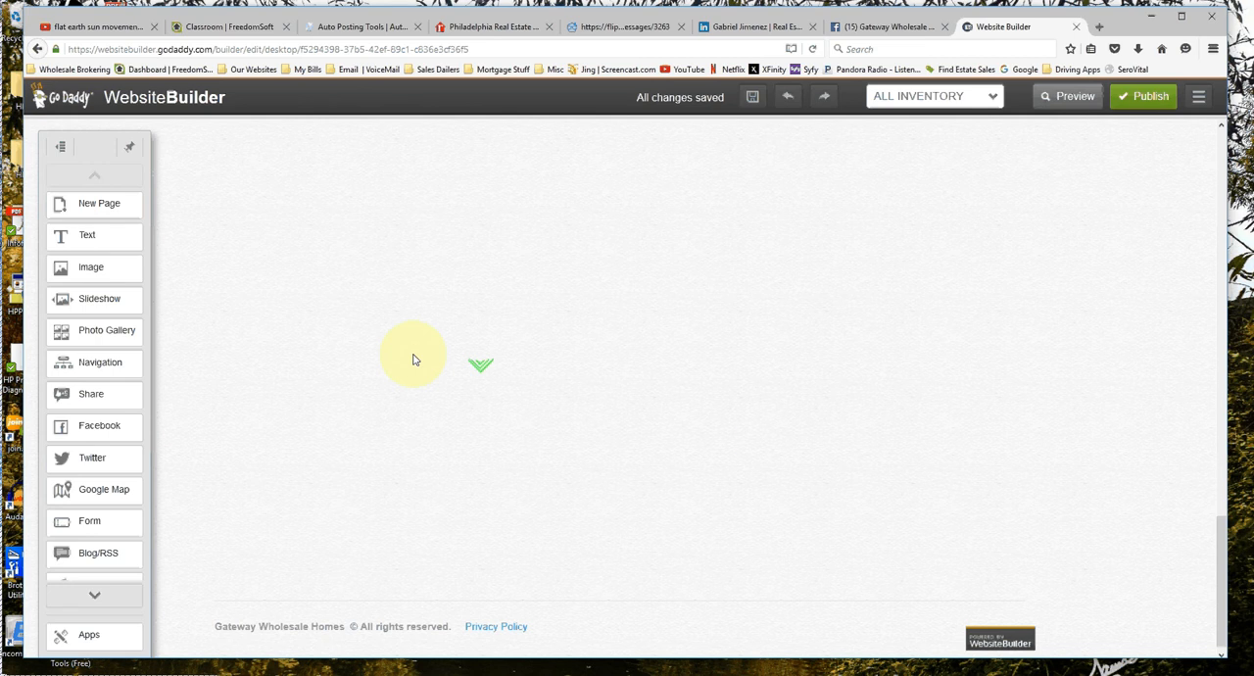
scroll(413, 359, "up", 4)
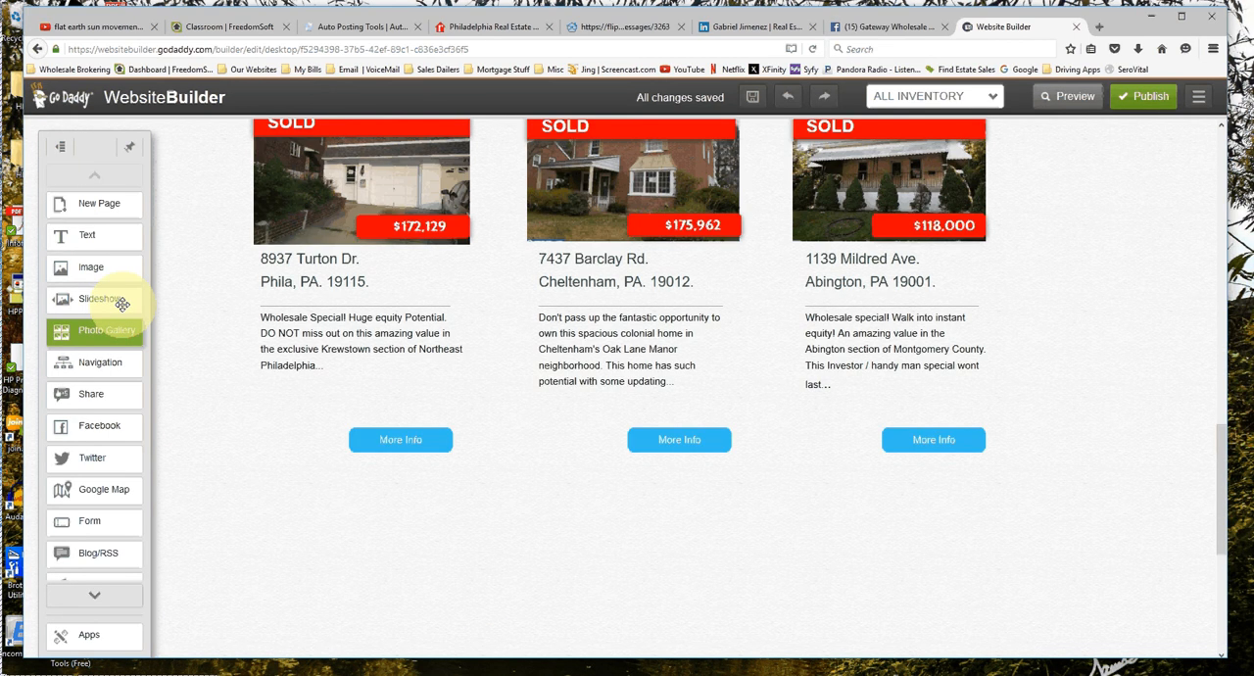
left_click_drag(121, 304, 464, 542)
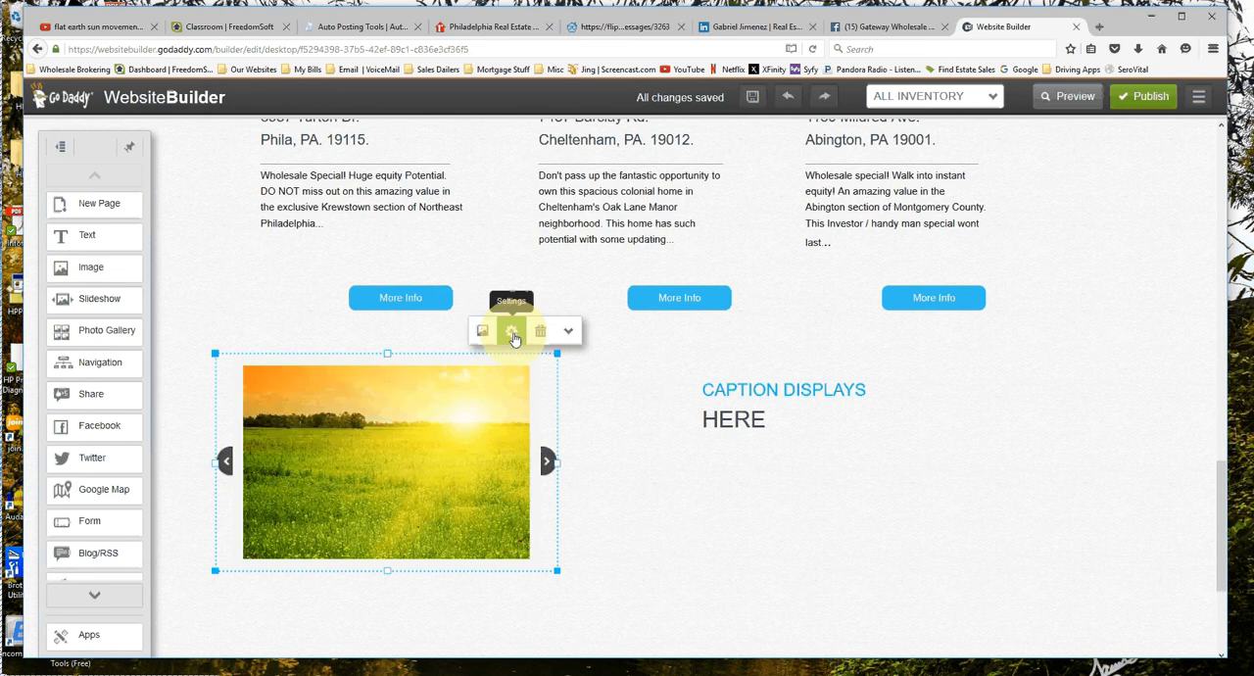
Compare the first and fifth display styles in the slideshow's settings and choose the fifth, with the thumbnail strip.
left_click(511, 332)
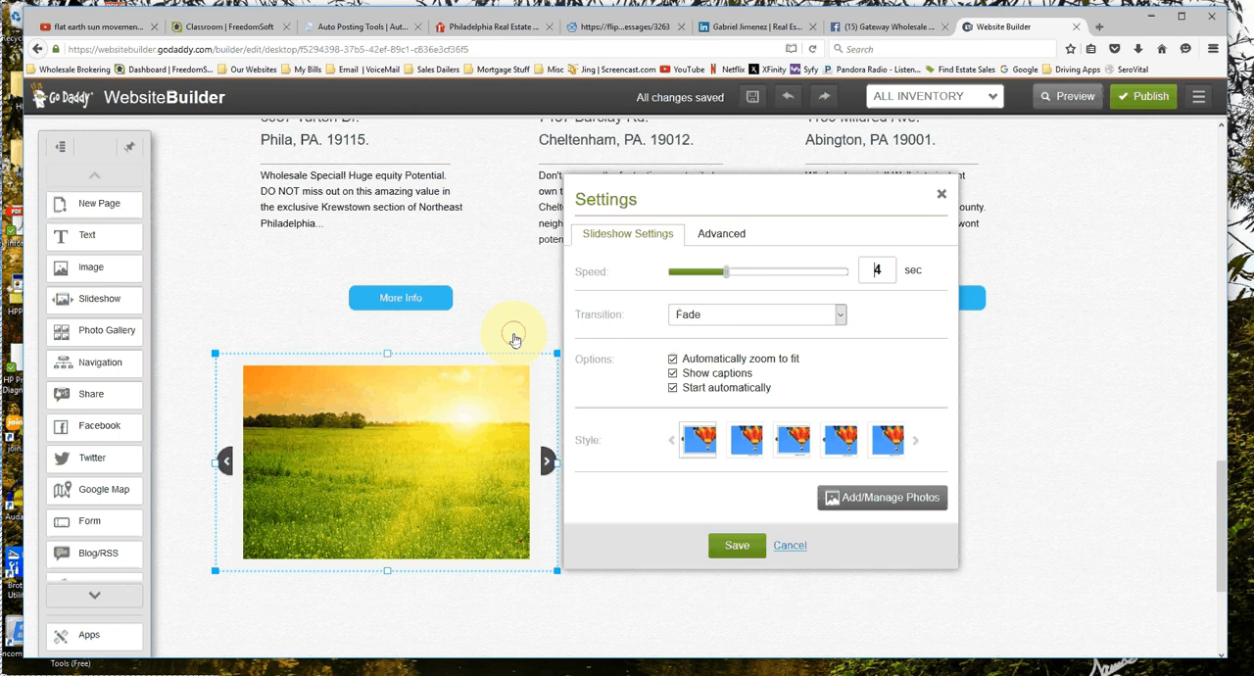
left_click(894, 450)
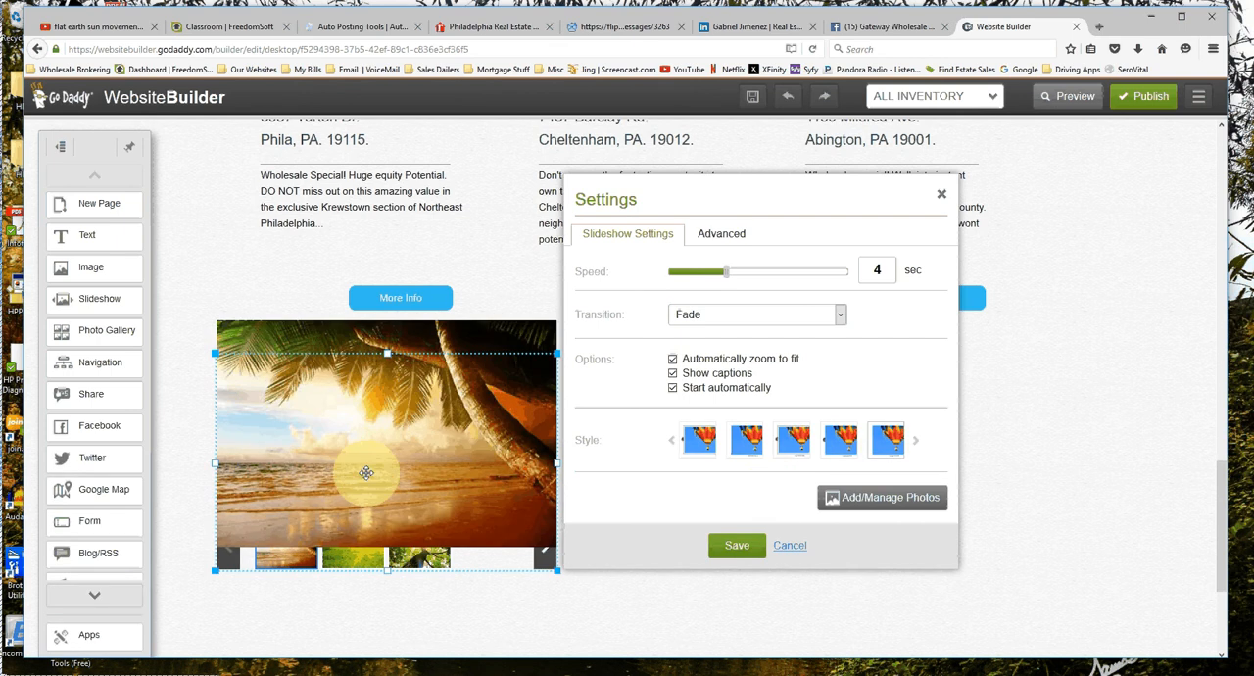
left_click(694, 448)
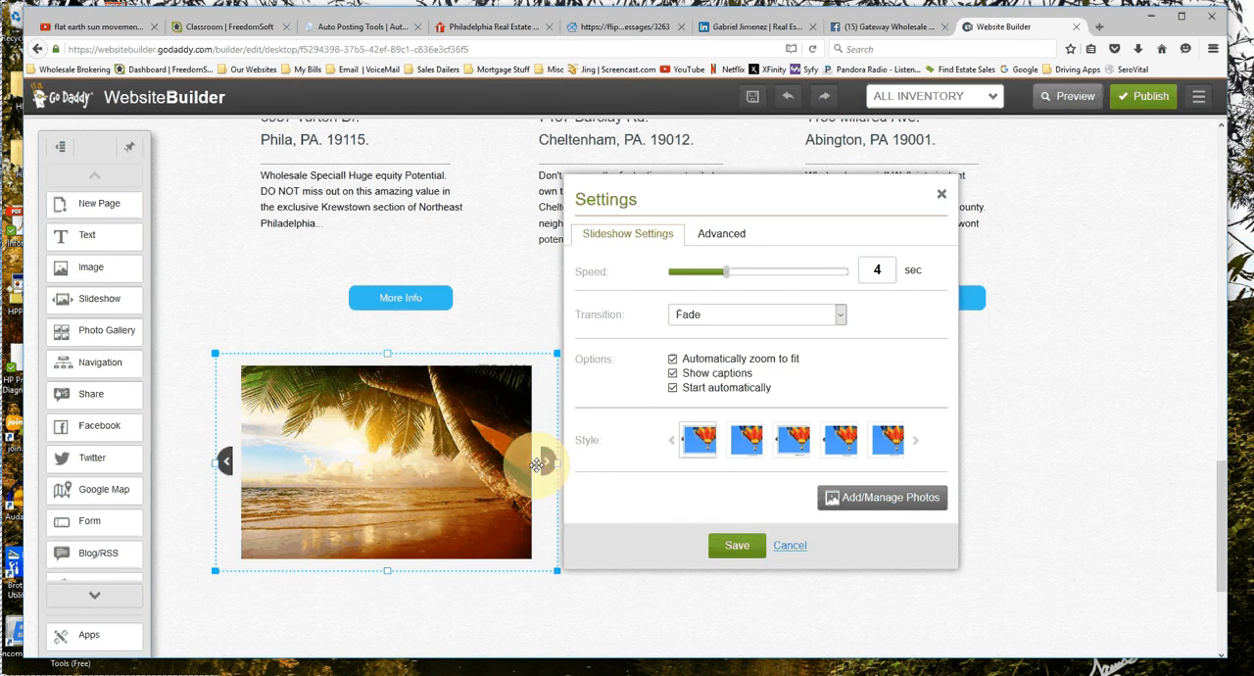
left_click(882, 443)
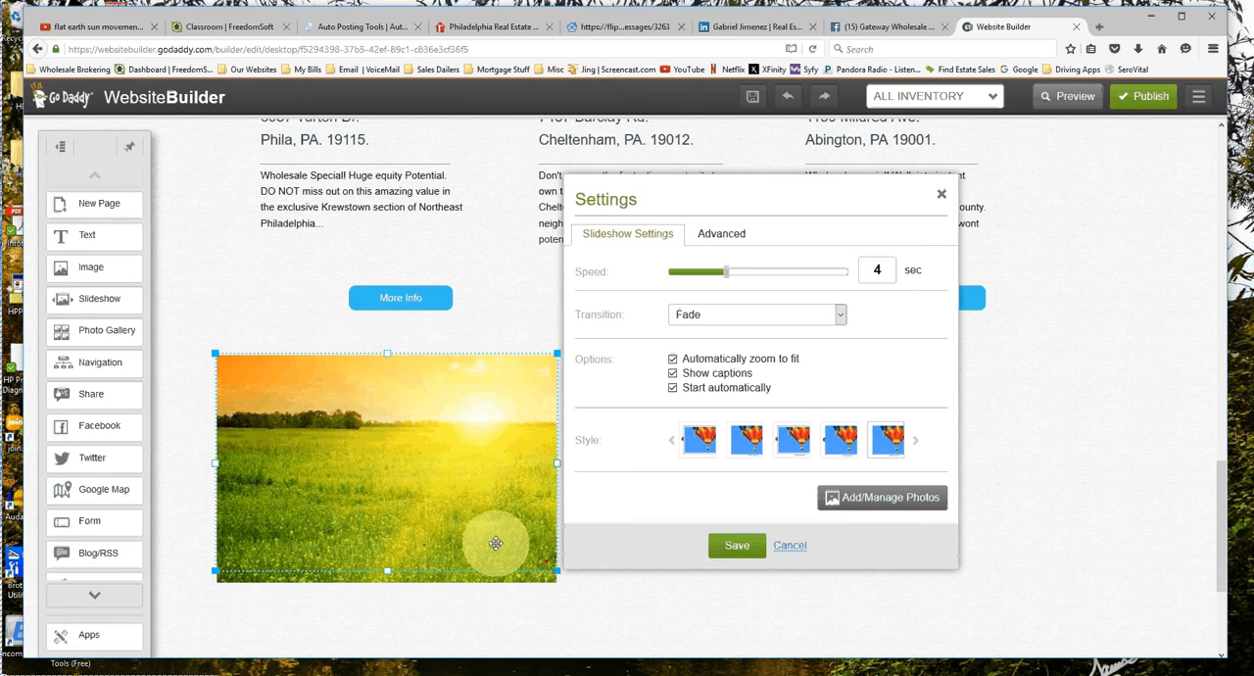
Remove all three sample photos from the slideshow and open the My Photos library for adding new ones.
left_click(864, 503)
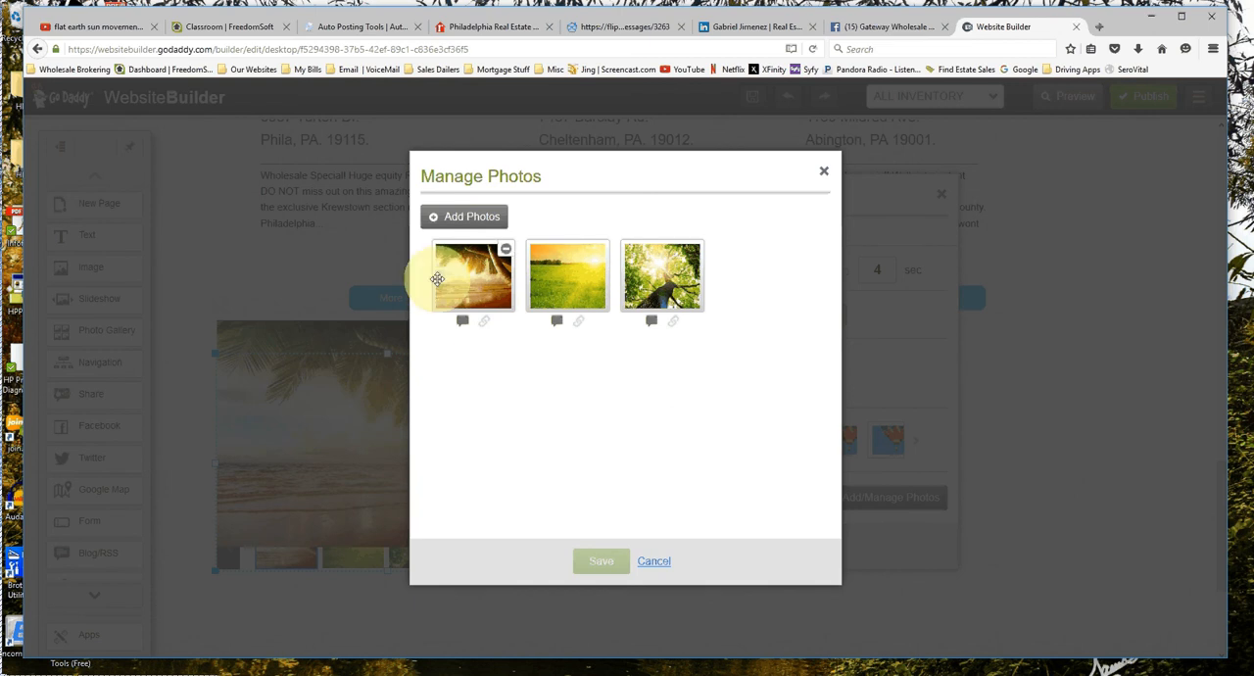
left_click(505, 251)
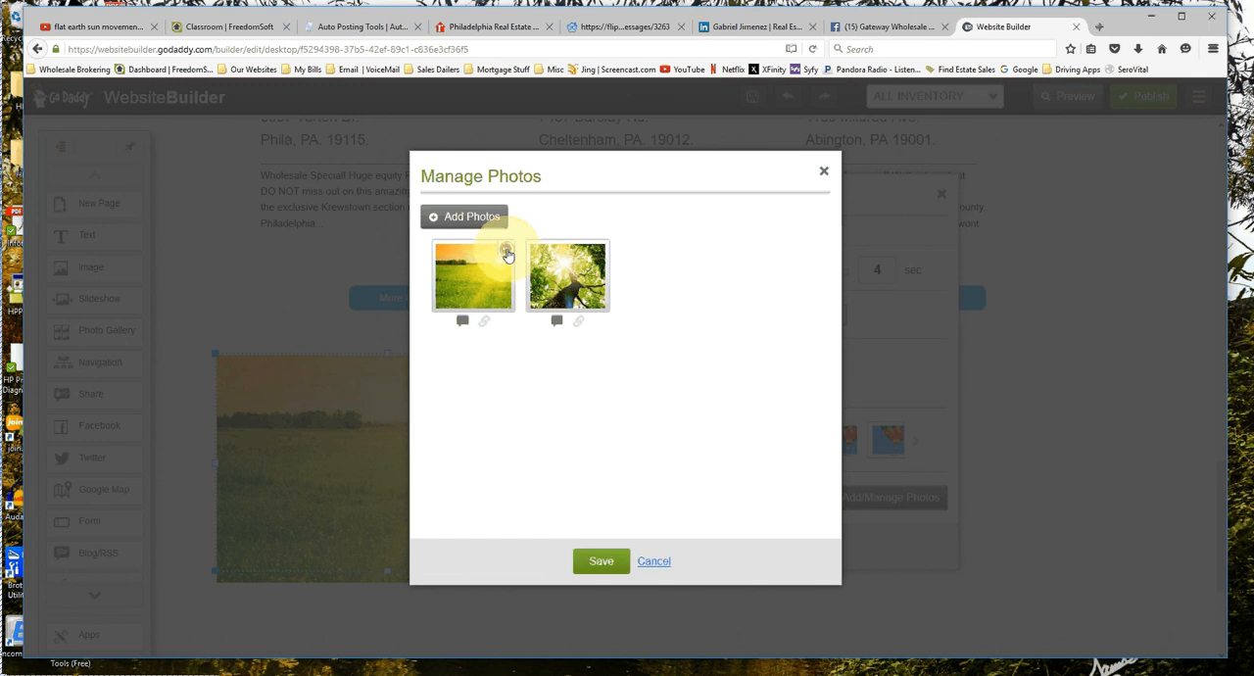
left_click(507, 252)
left_click(507, 252)
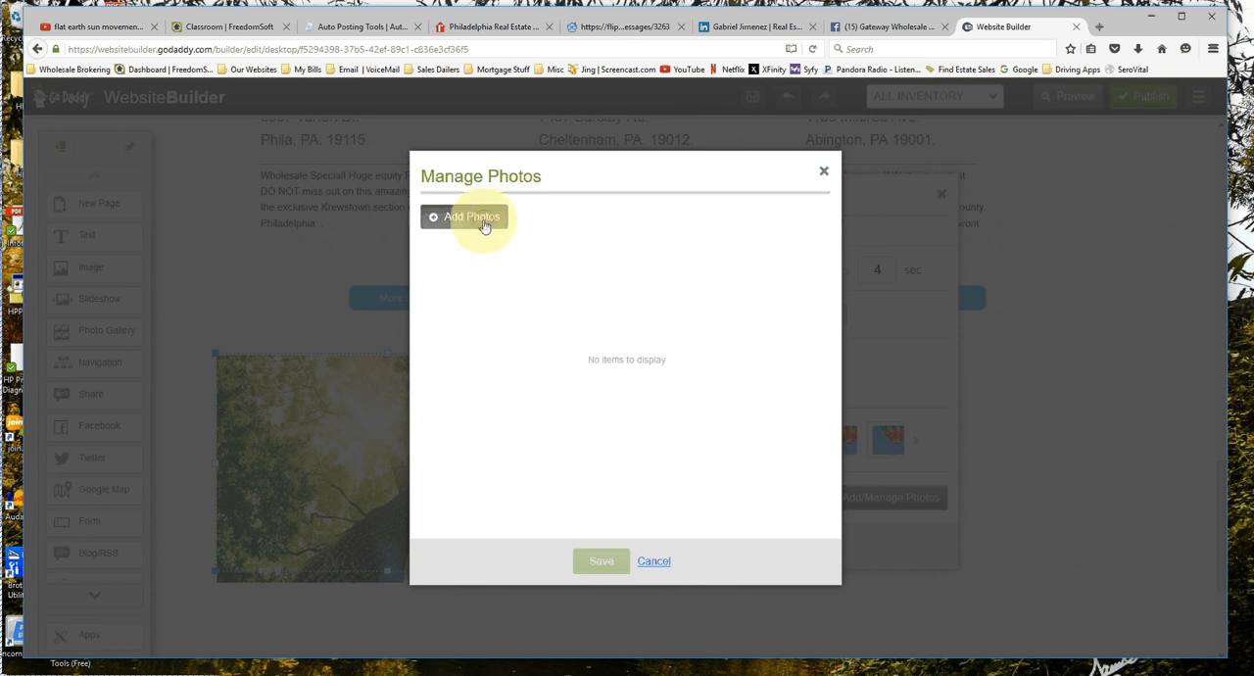
left_click(484, 225)
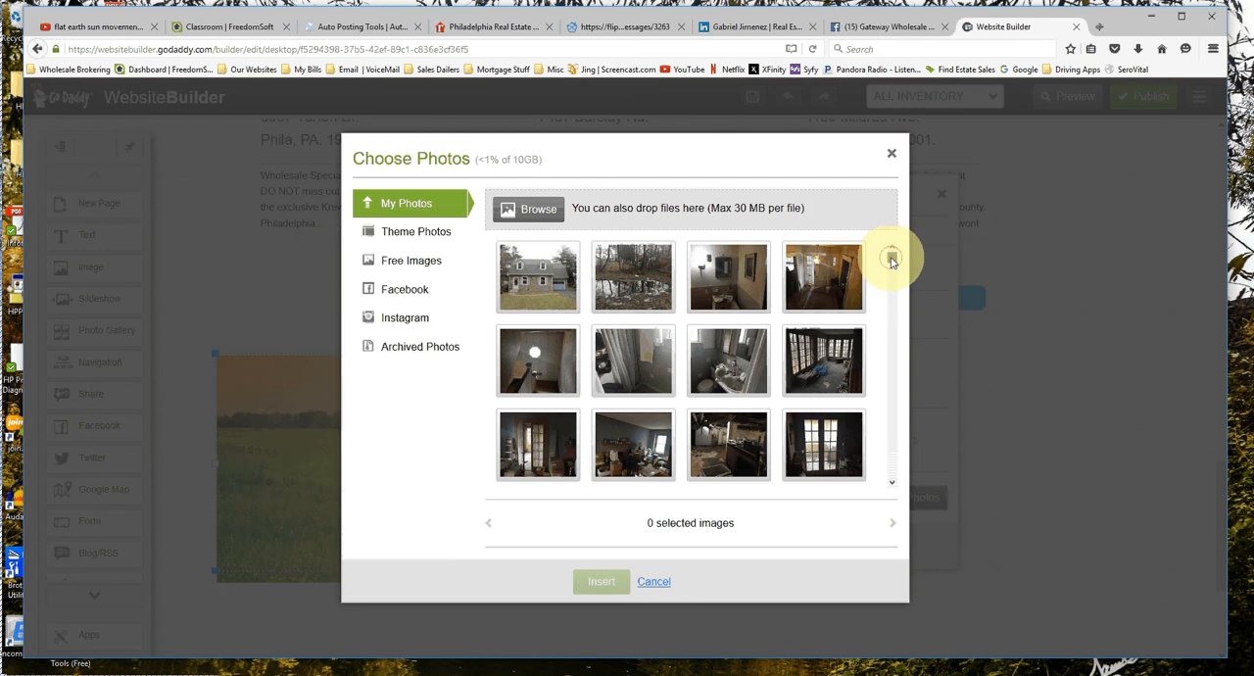
Find the front view of the house with the row of small evergreens in My Photos and insert it into the slideshow.
left_click_drag(891, 259, 894, 488)
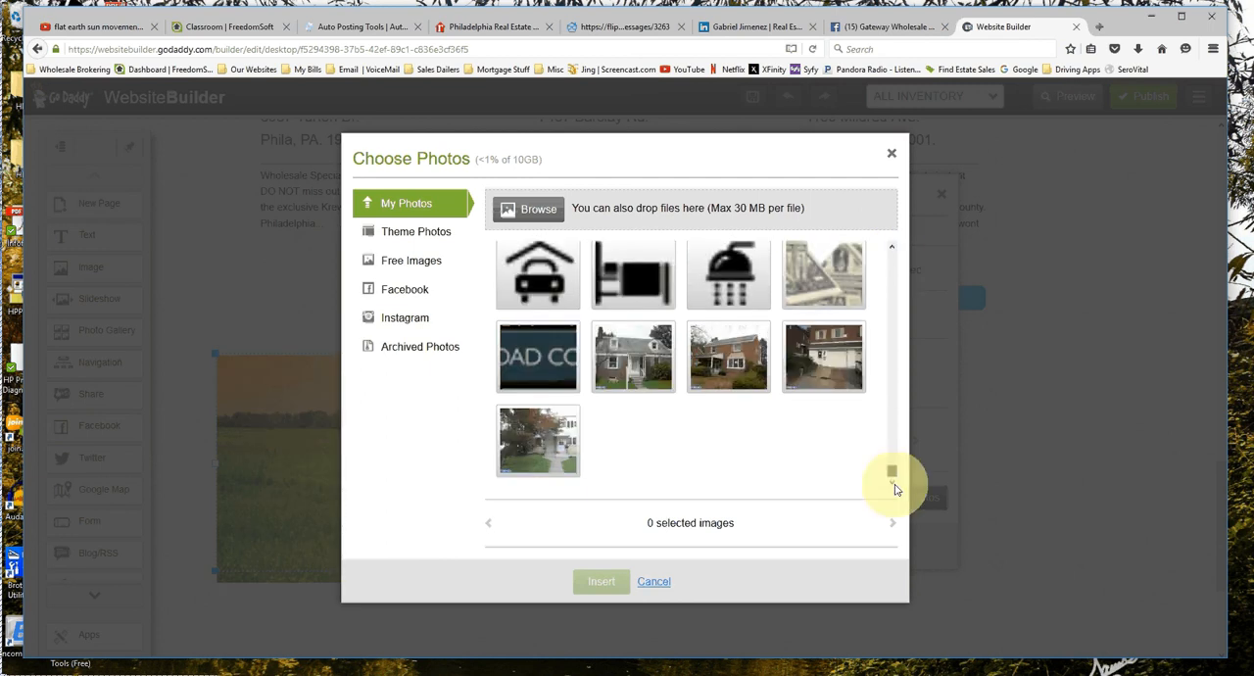
scroll(807, 374, "up", 3)
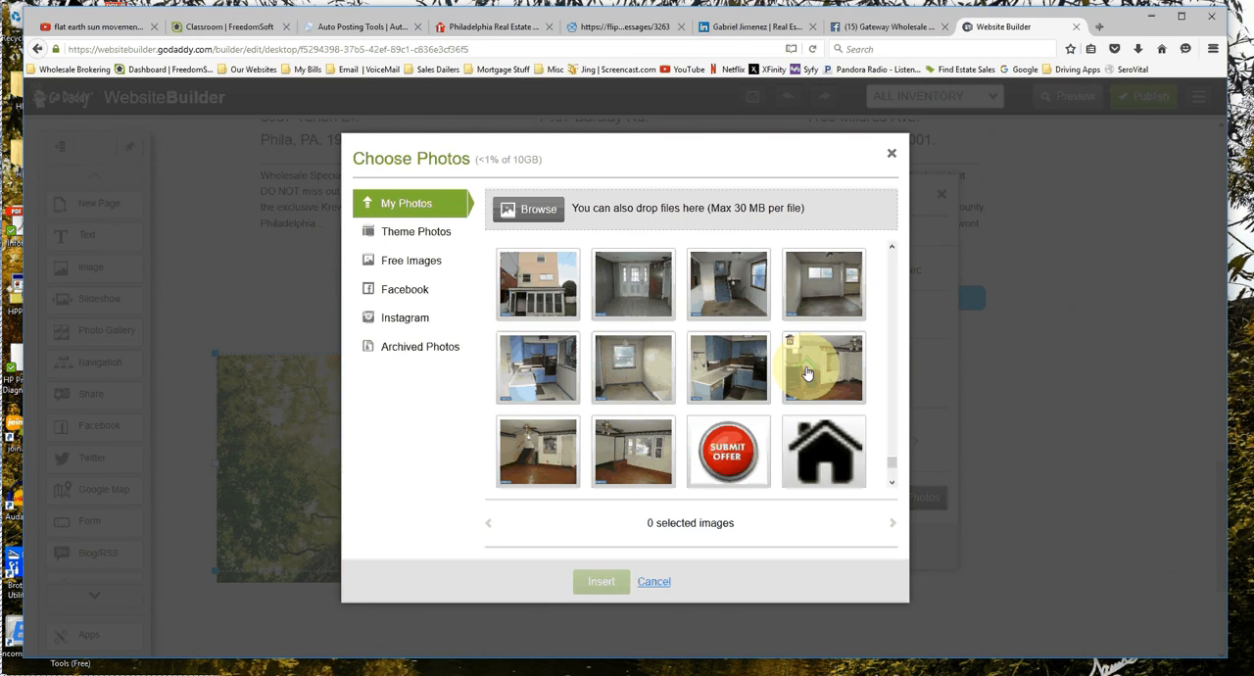
scroll(807, 373, "up", 3)
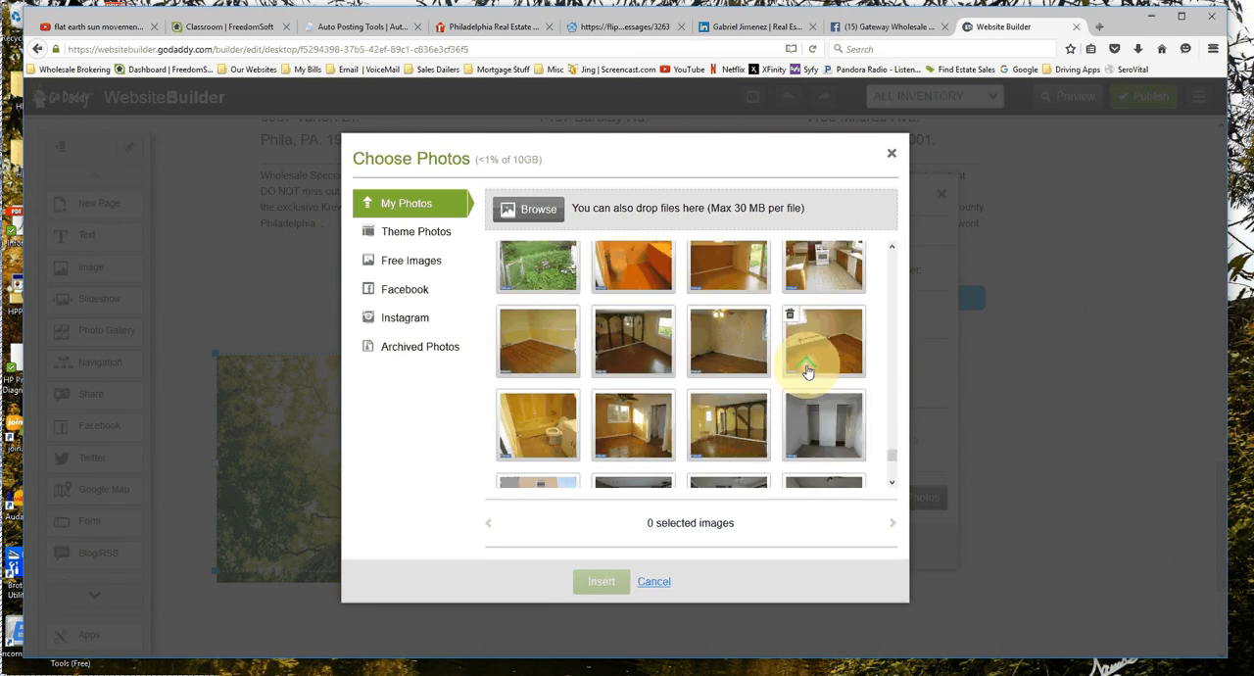
scroll(813, 362, "up", 3)
scroll(819, 352, "up", 3)
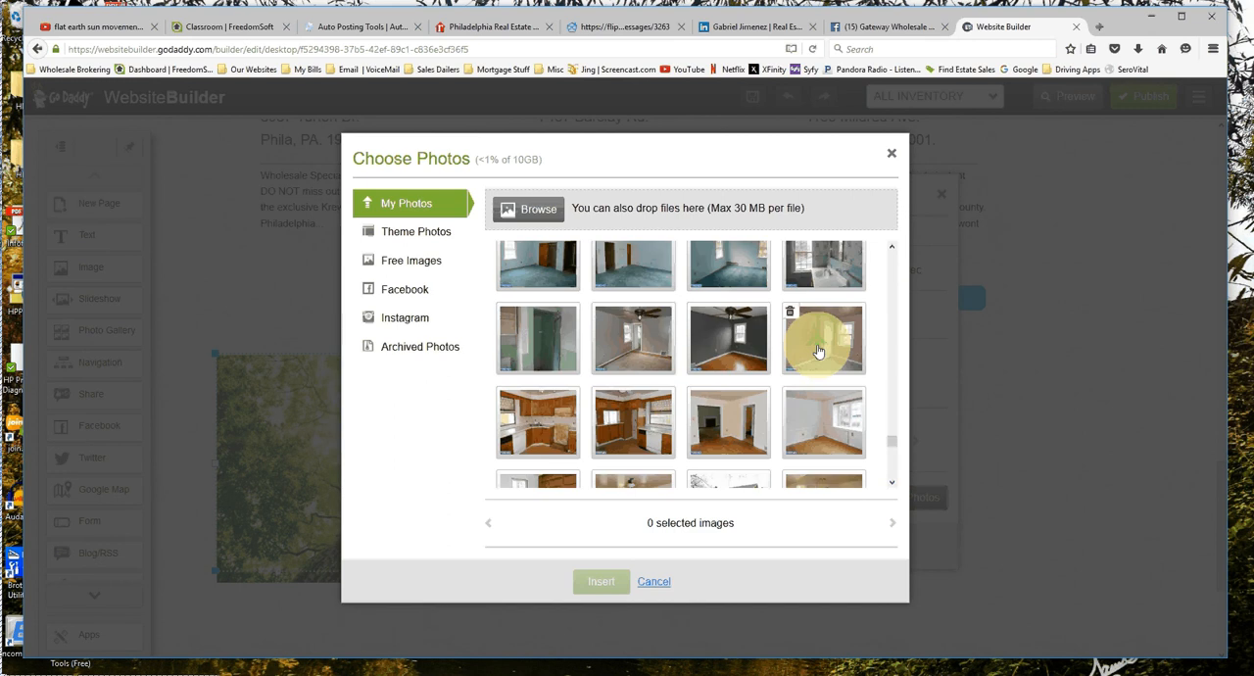
scroll(819, 352, "up", 3)
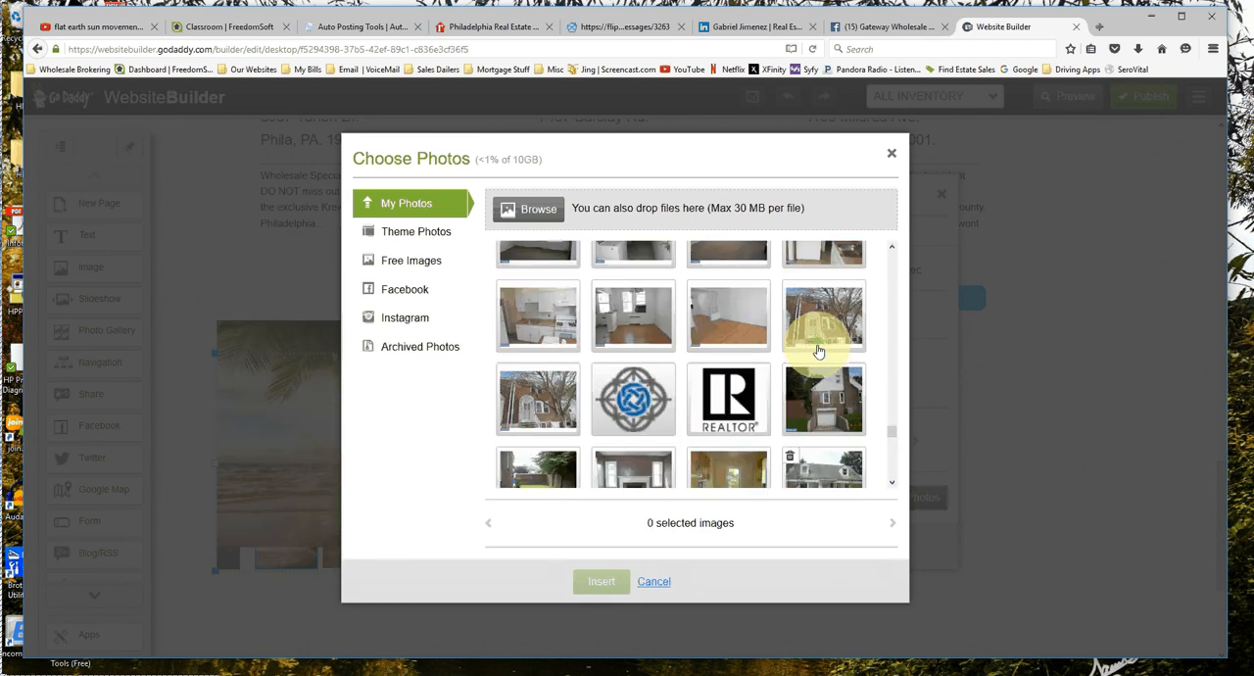
scroll(819, 351, "up", 3)
scroll(819, 352, "up", 3)
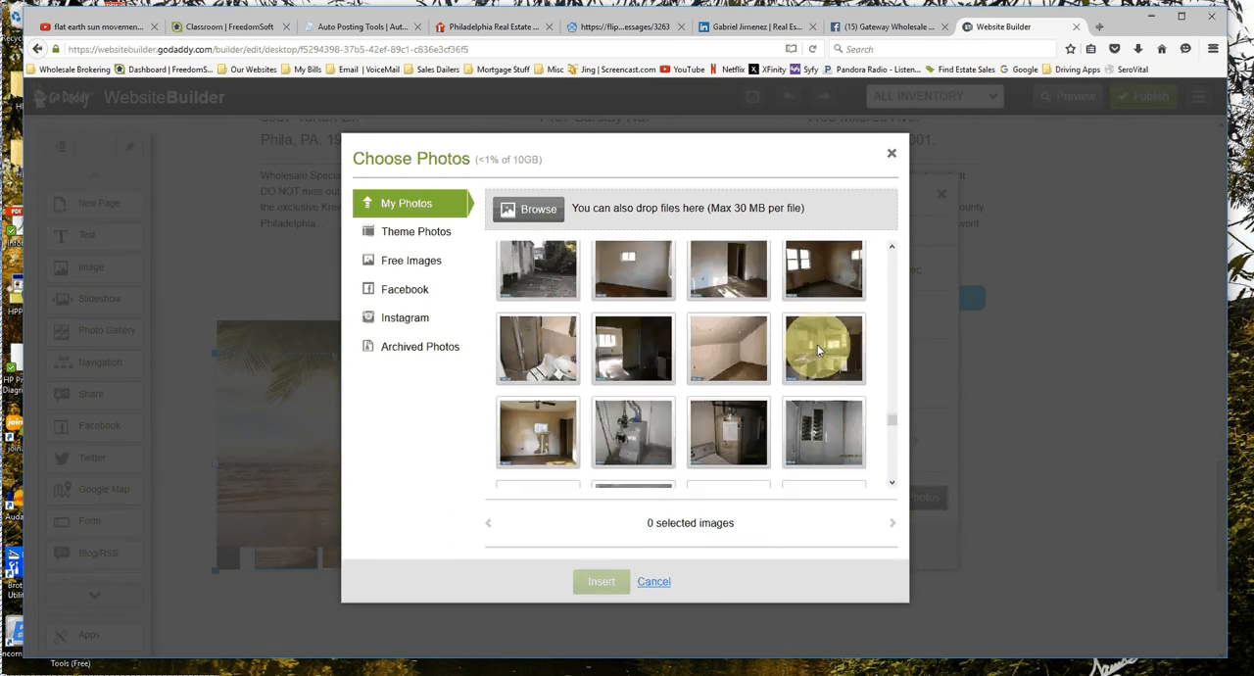
scroll(819, 351, "up", 2)
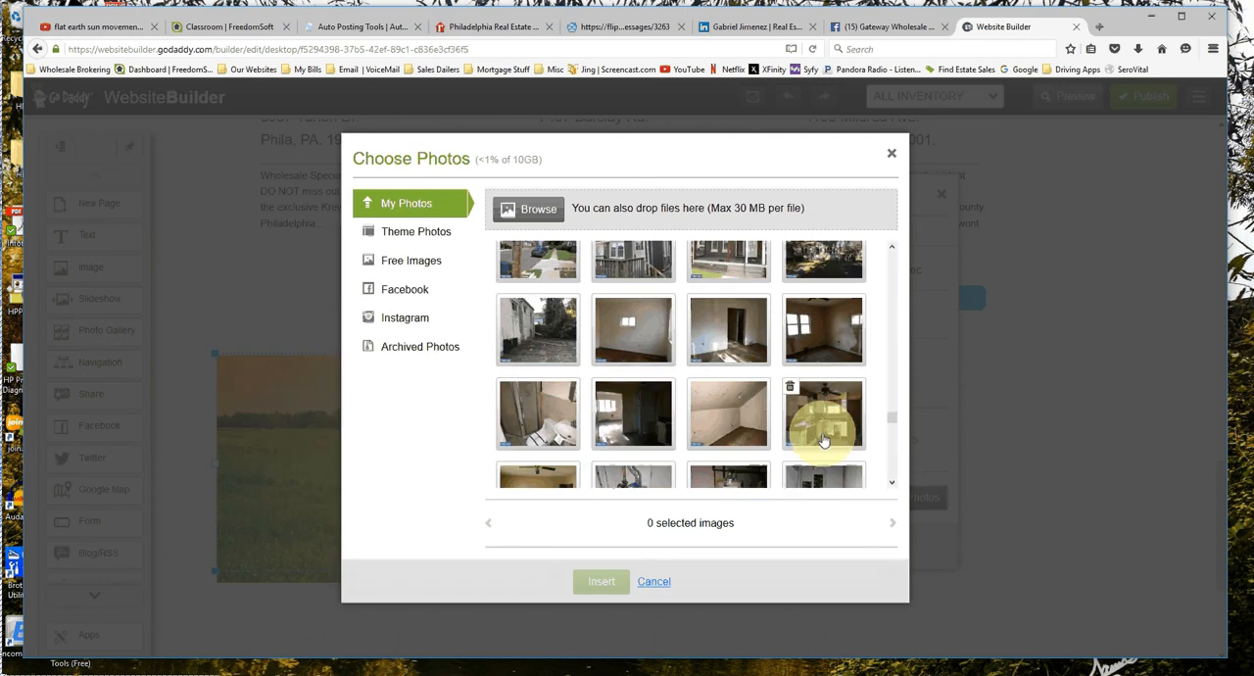
scroll(823, 440, "up", 2)
scroll(823, 438, "up", 2)
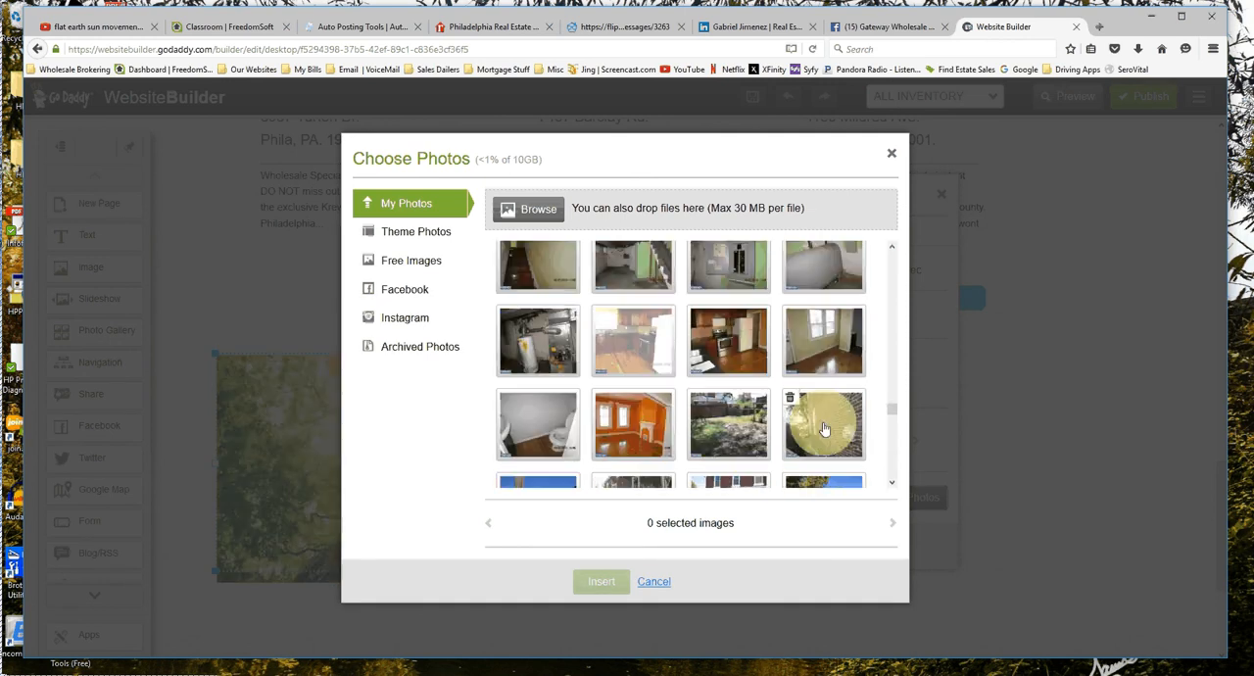
scroll(823, 428, "up", 1)
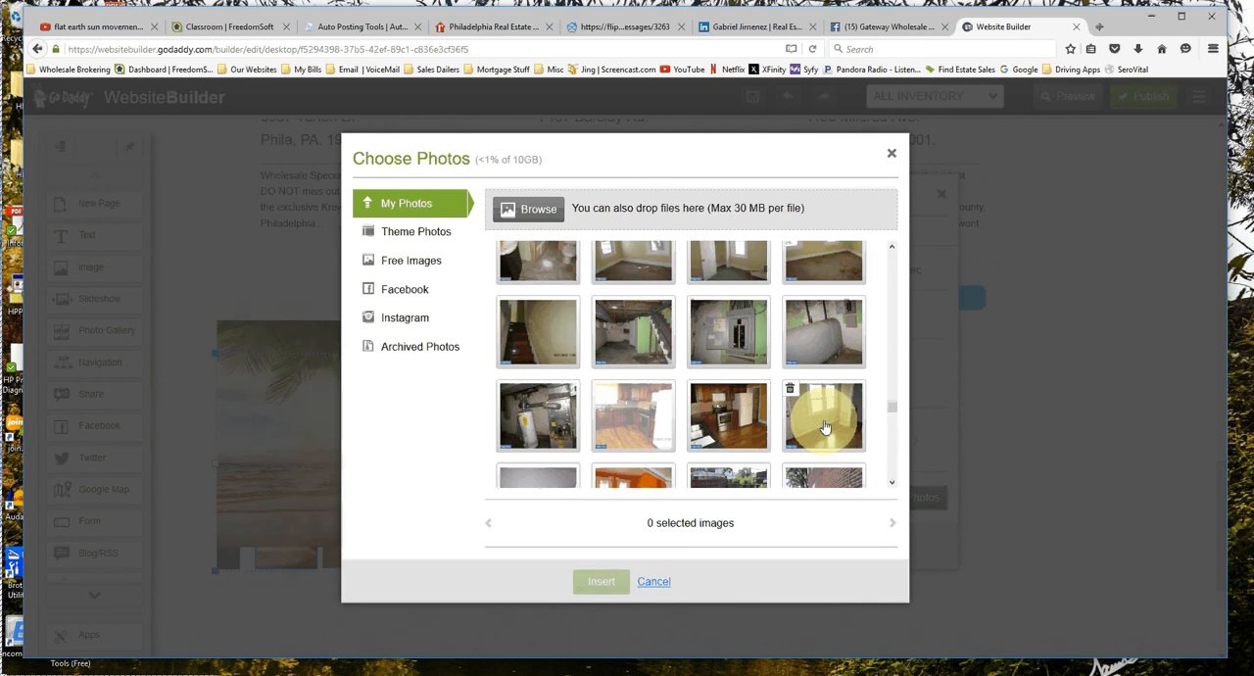
scroll(825, 428, "up", 2)
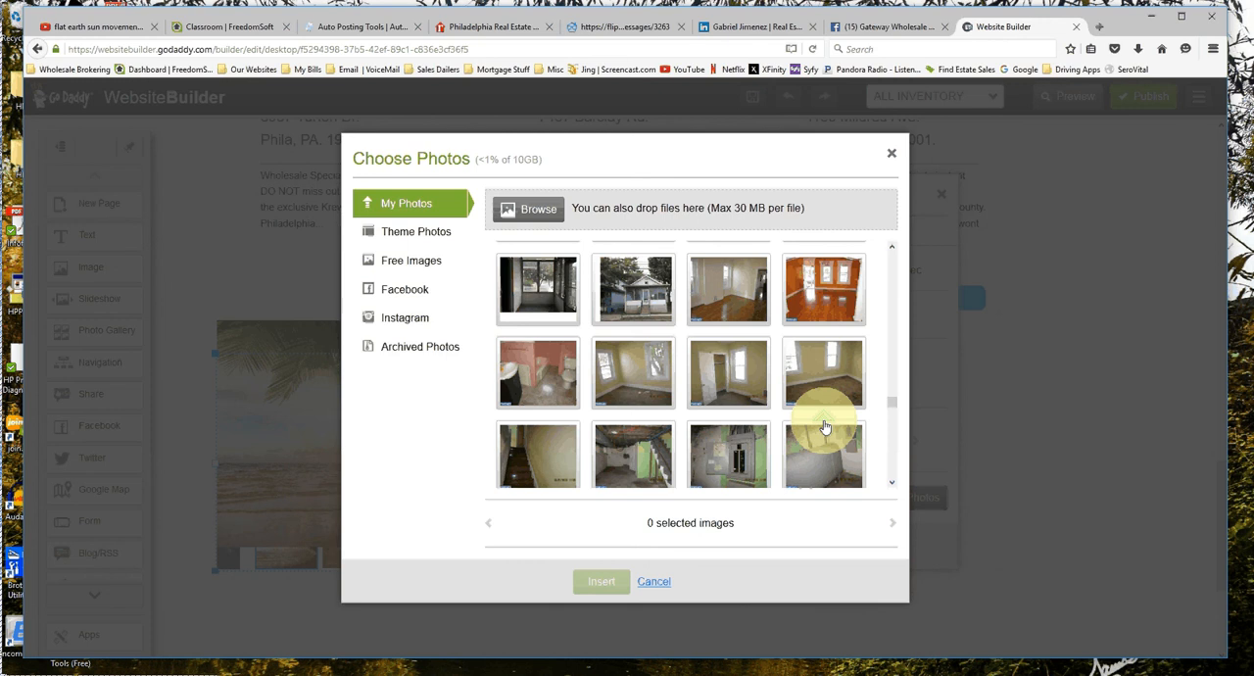
scroll(825, 428, "up", 1)
scroll(825, 428, "up", 2)
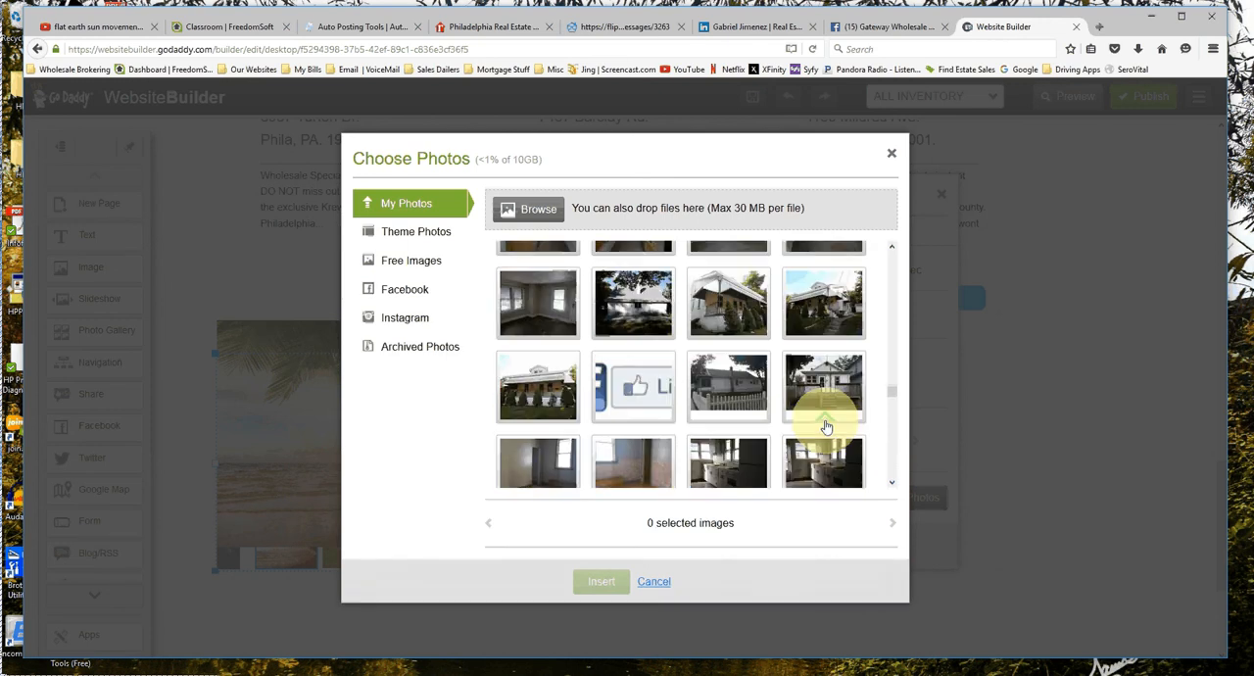
scroll(826, 426, "up", 1)
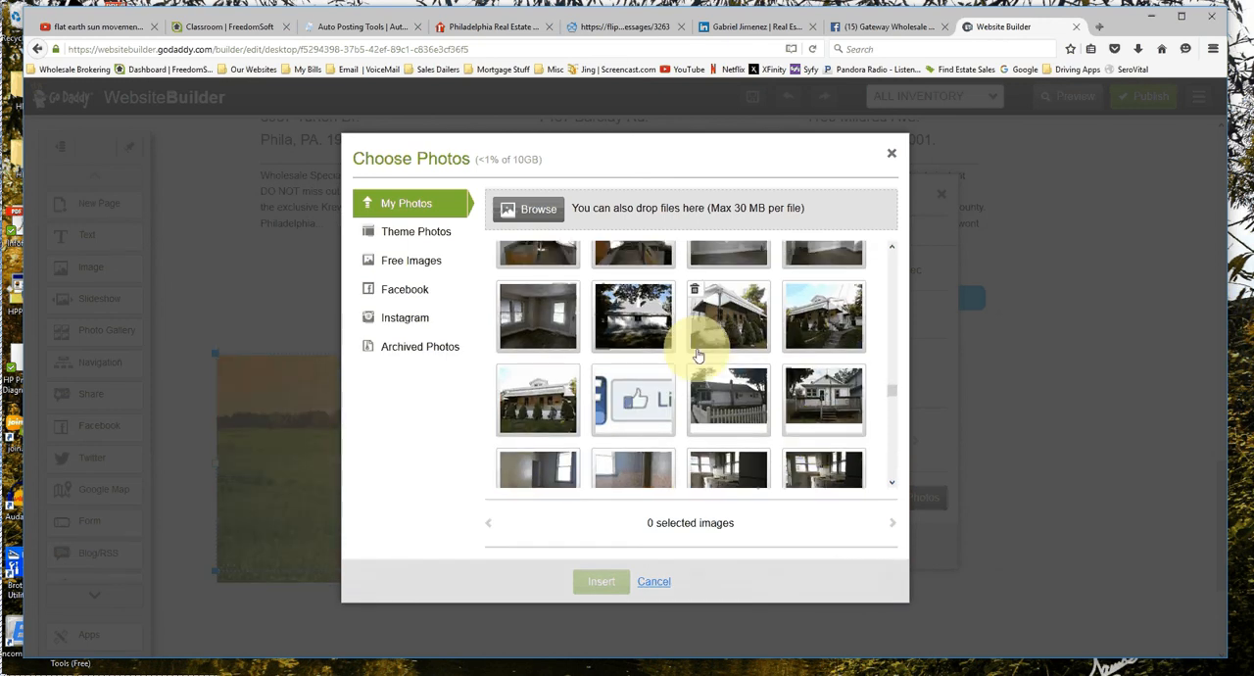
left_click(534, 412)
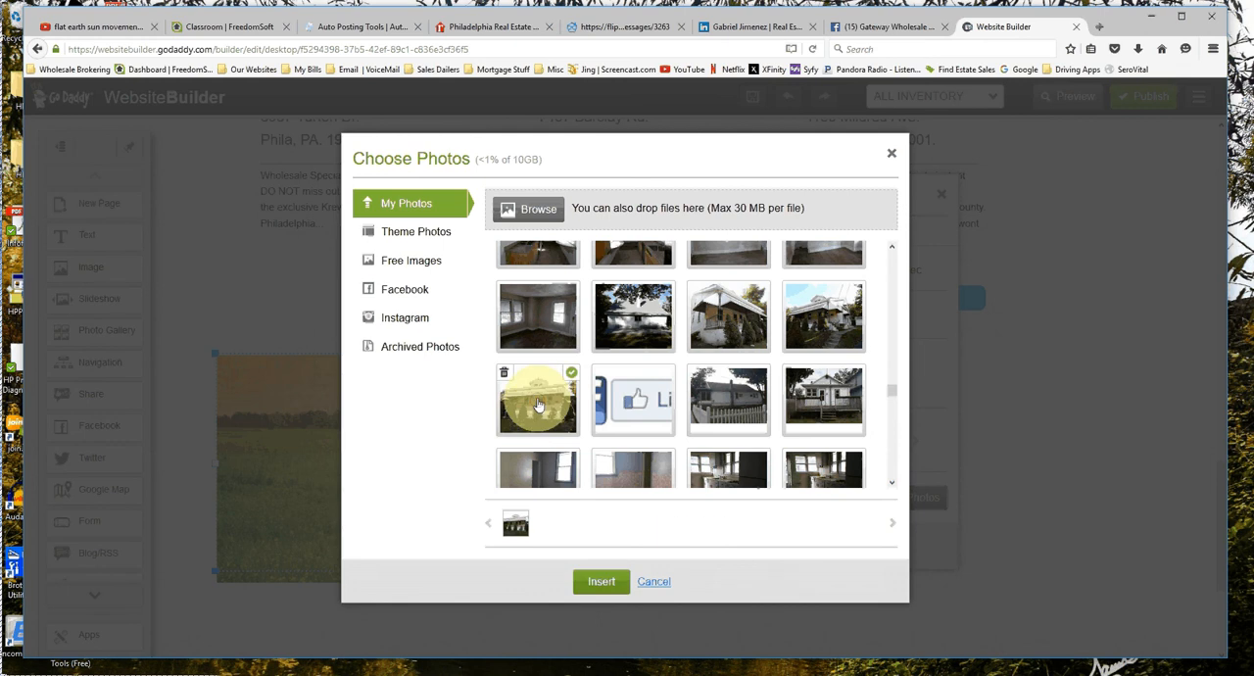
left_click(602, 584)
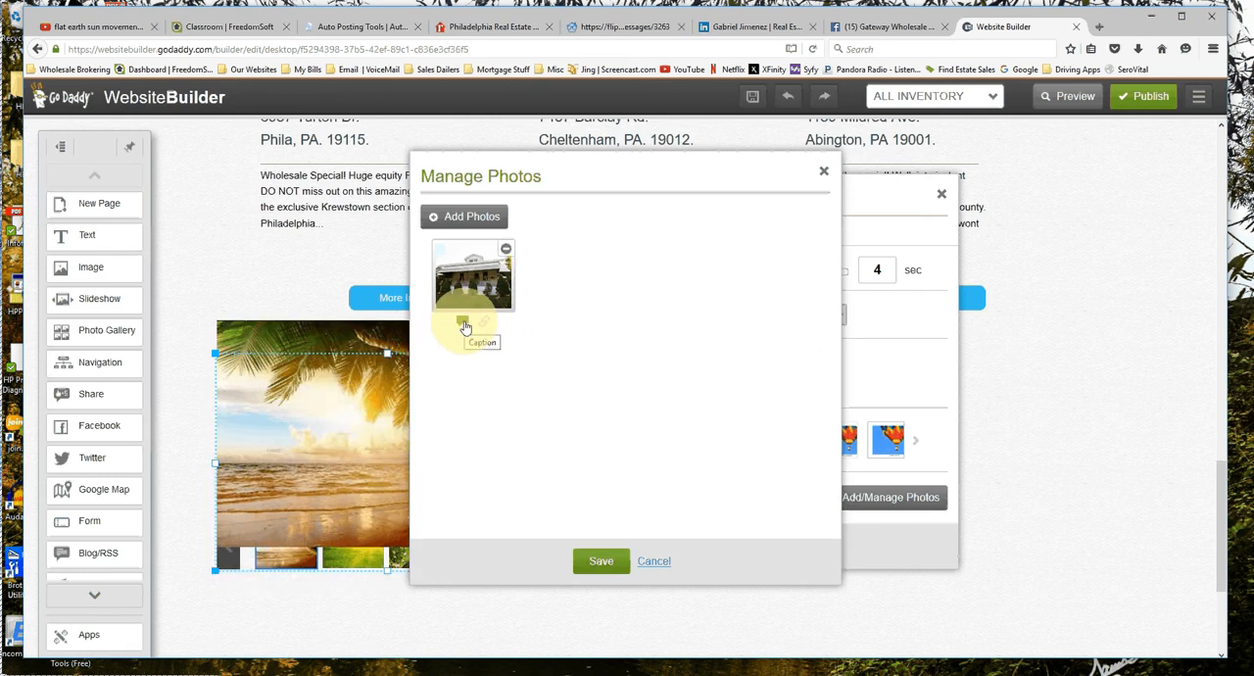
Caption the inserted house photo with the property's street address, the price $118,000 and the town Abington.
left_click(463, 323)
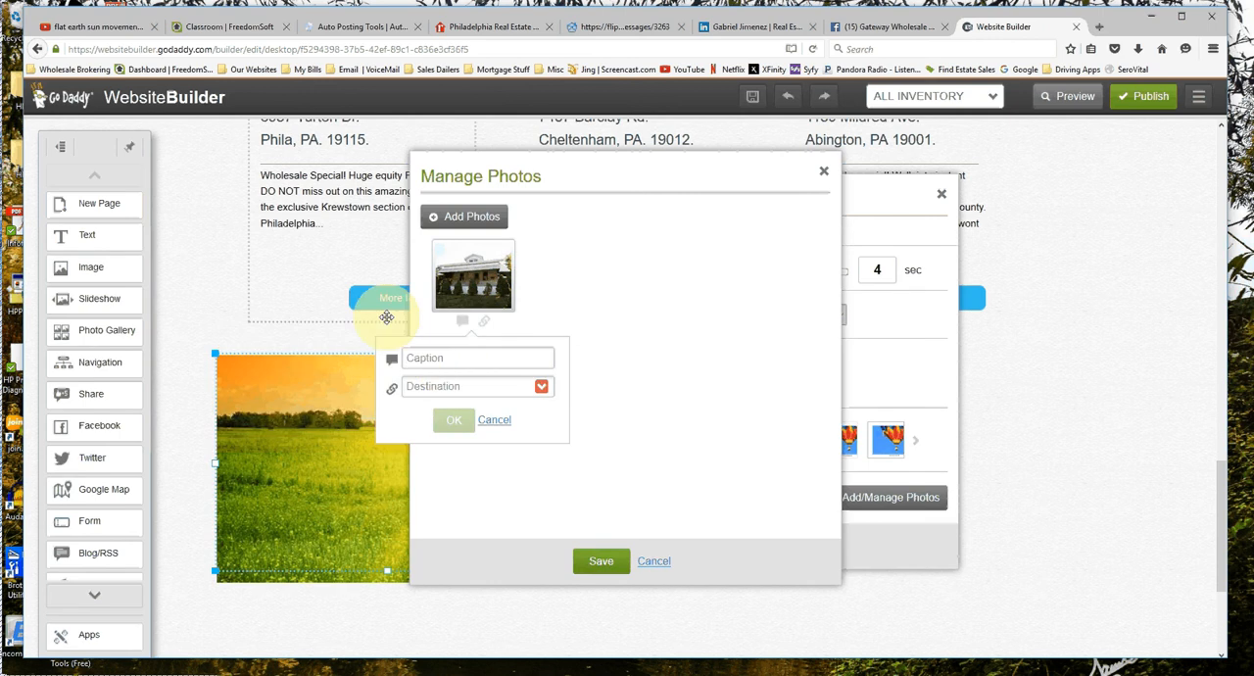
left_click(444, 360)
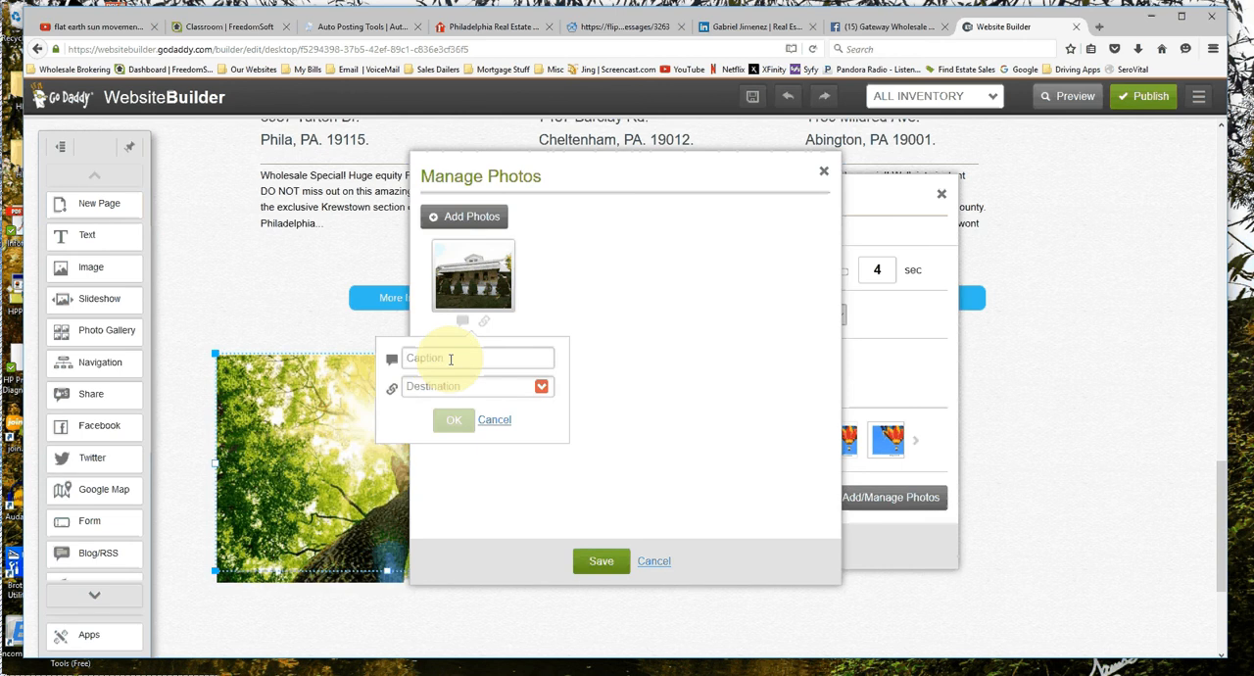
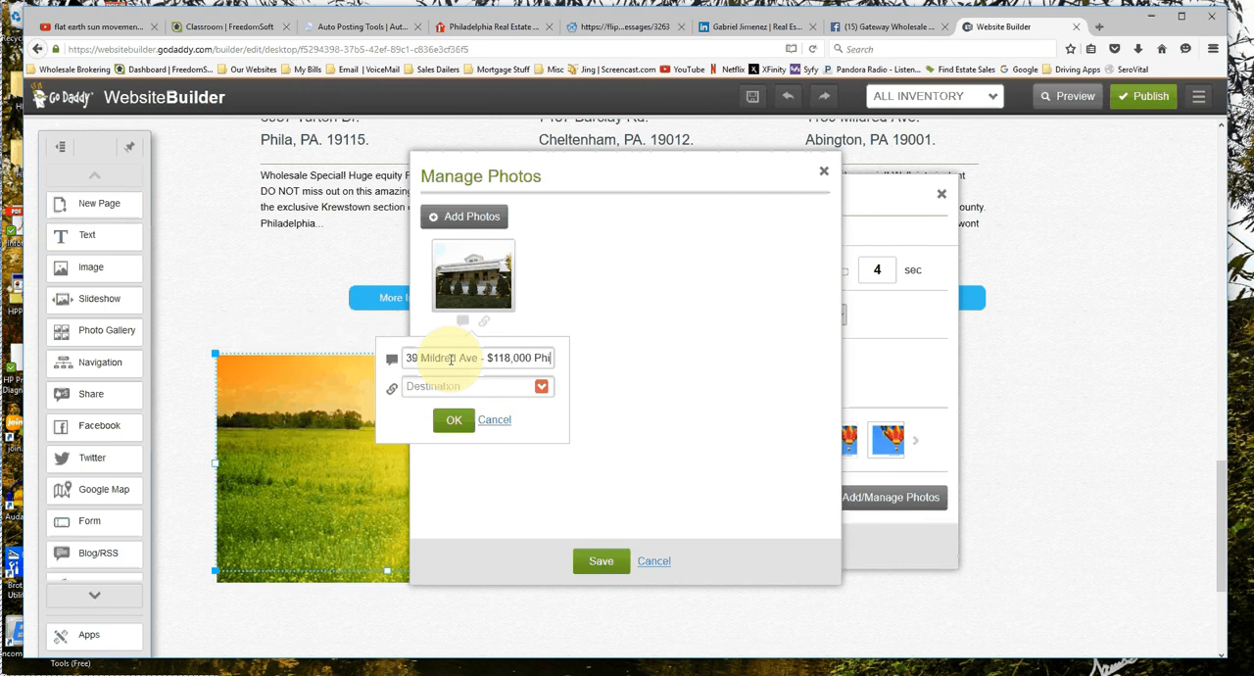
key("BackSpace")
key("BackSpace")
key("BackSpace")
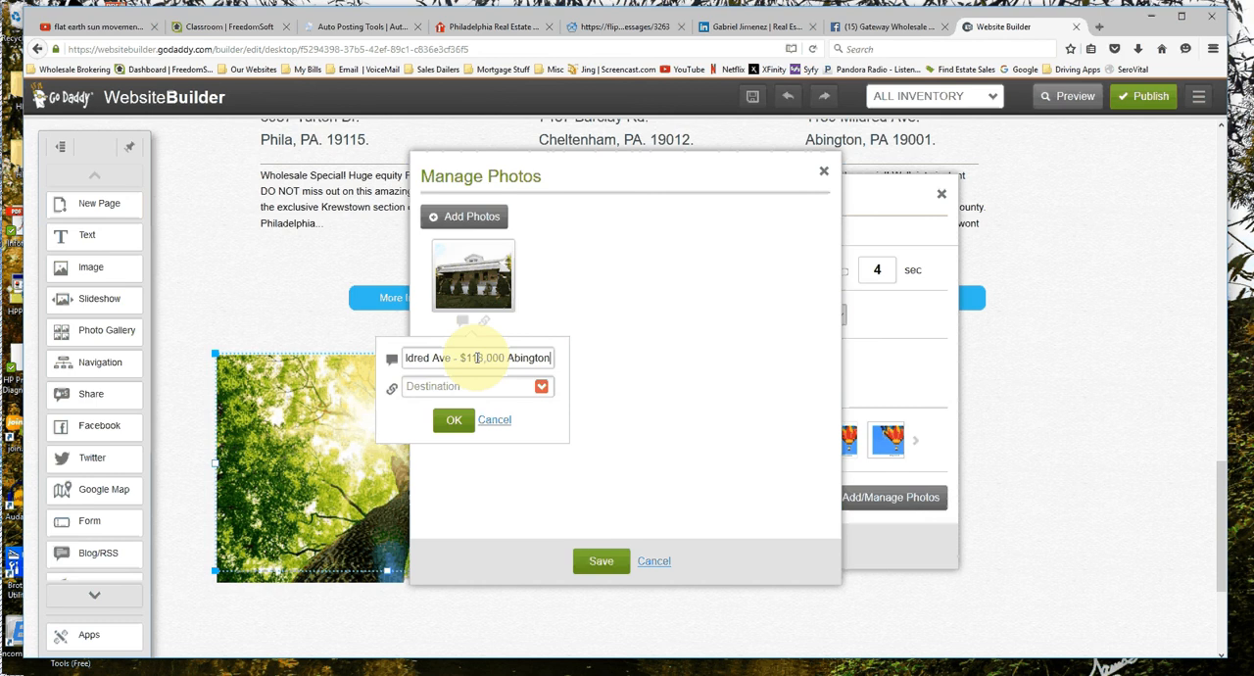
Link the house photo to its property's page on the site, and save the photo and slideshow settings.
left_click(542, 389)
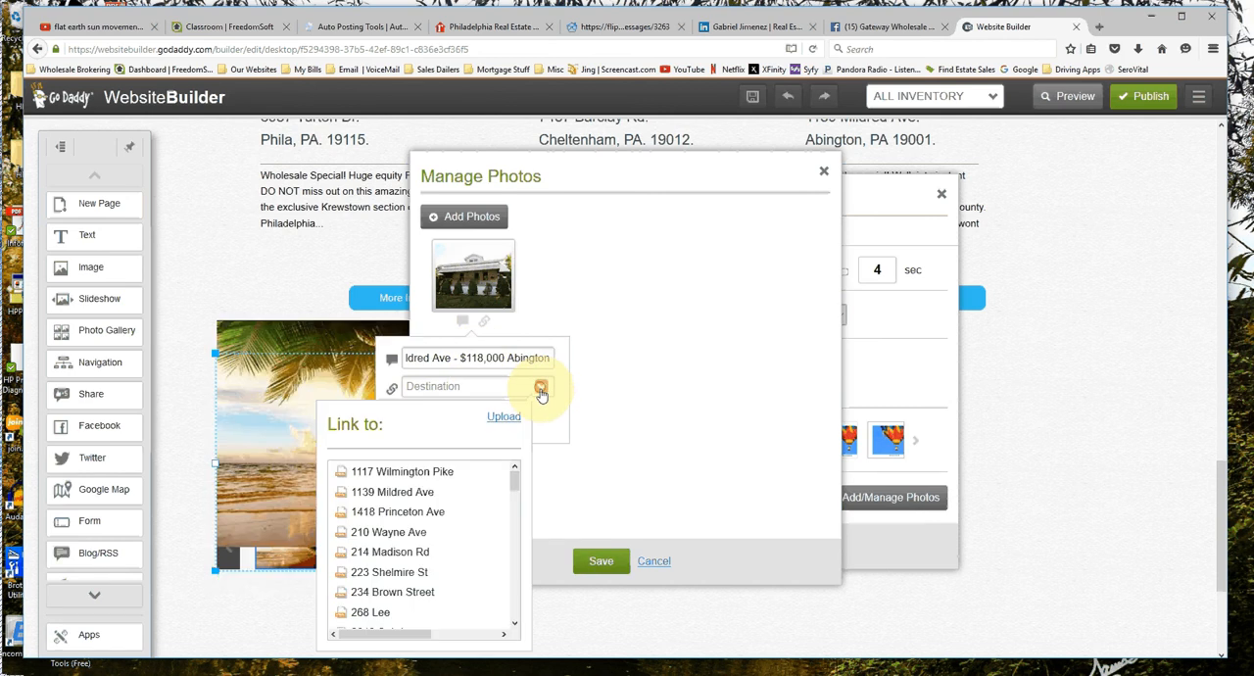
left_click(387, 491)
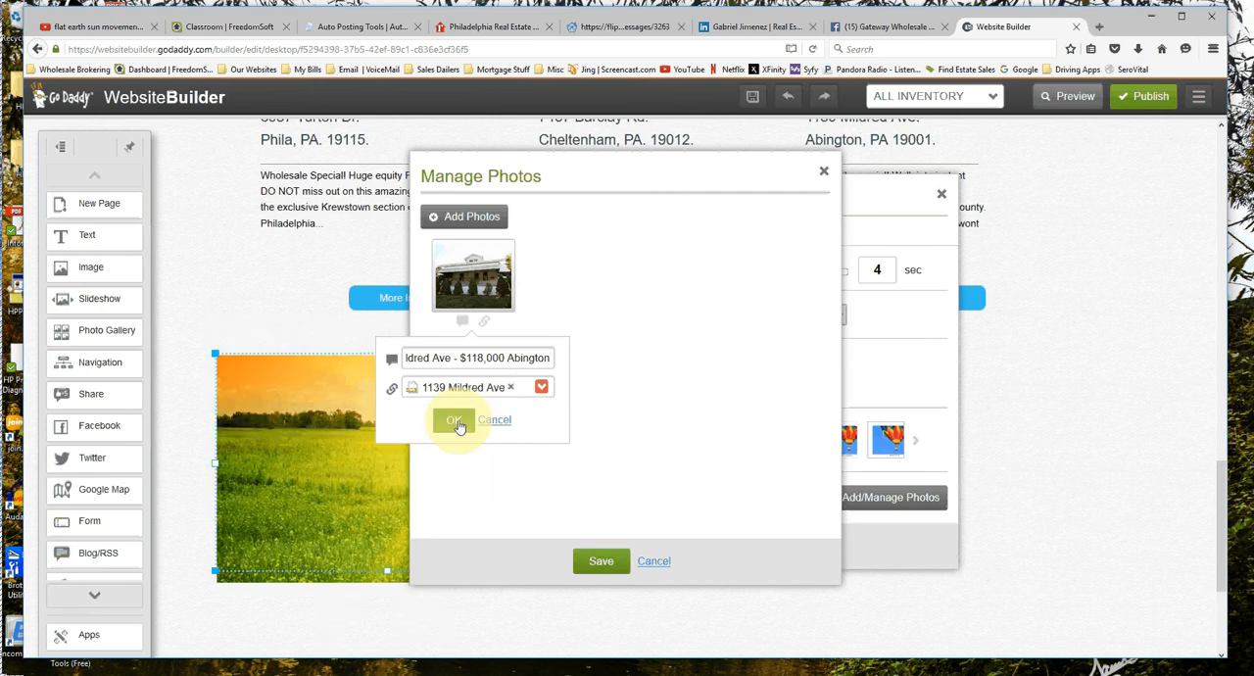
left_click(455, 421)
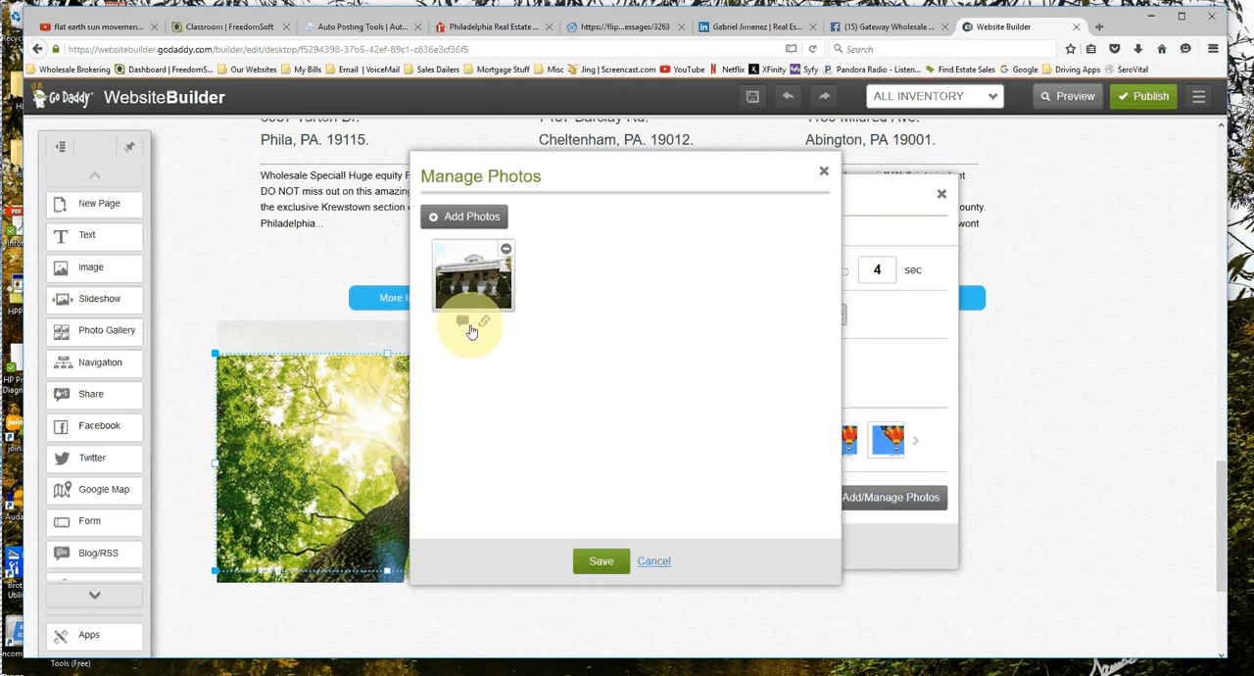
left_click(599, 562)
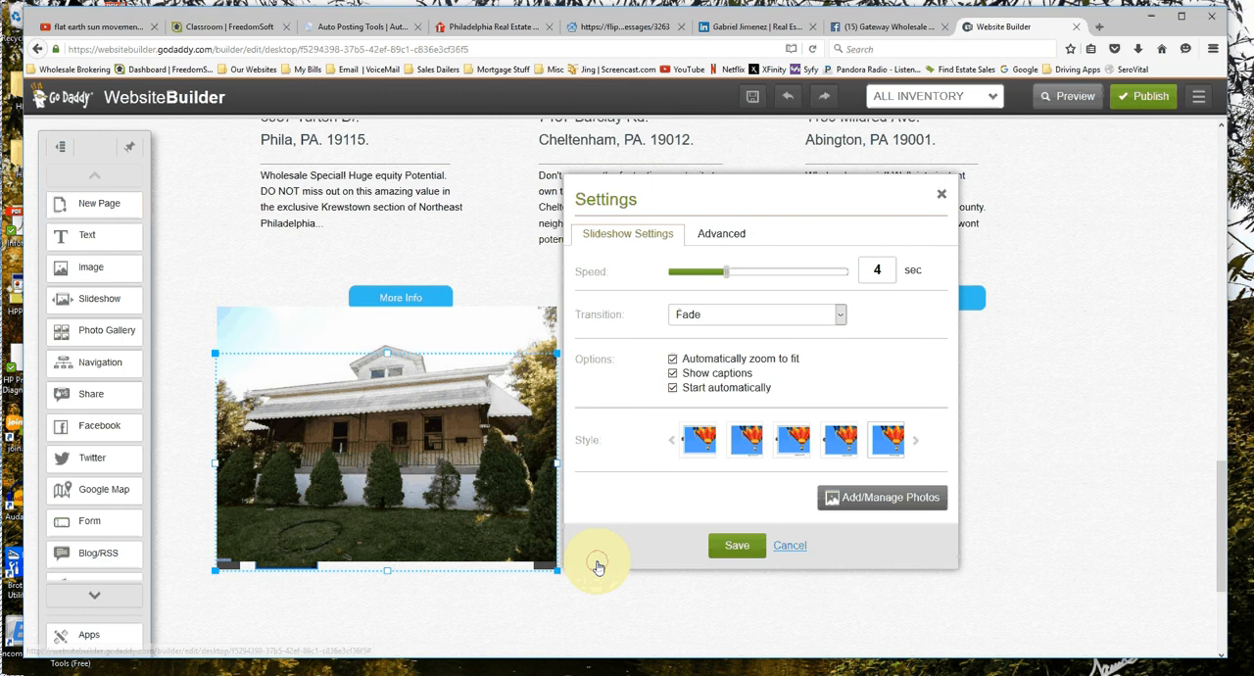
left_click(735, 553)
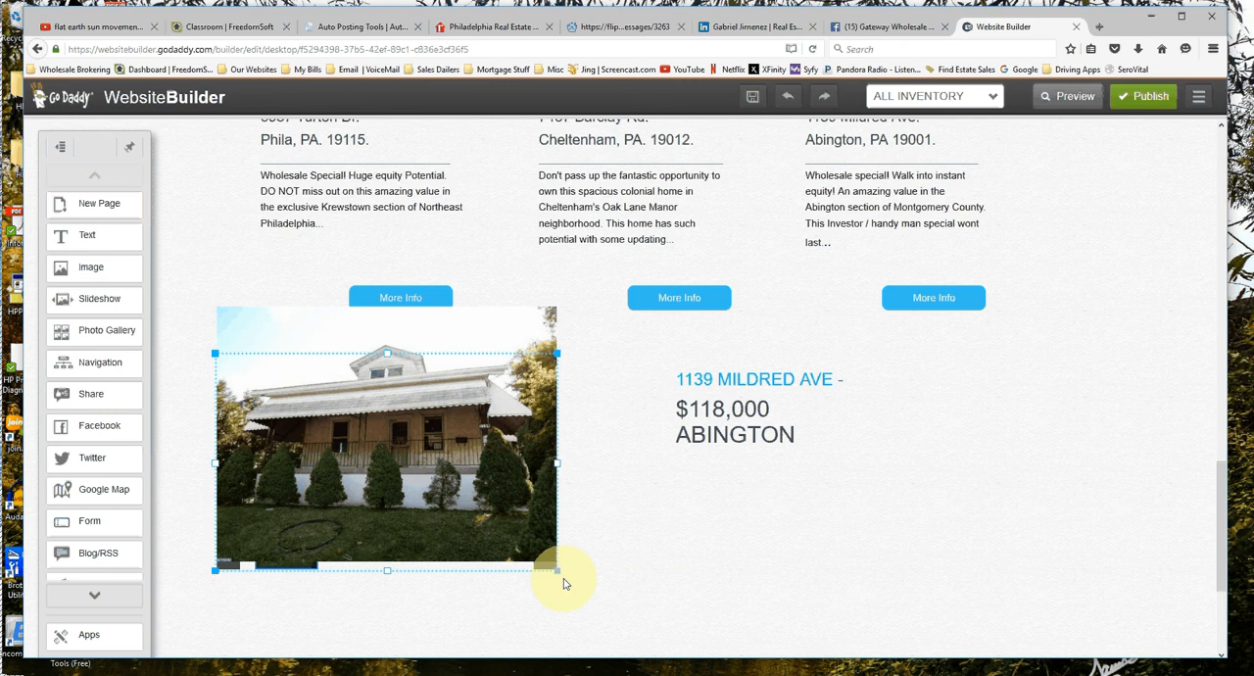
Shrink the slideshow until its photo is roughly as wide as one listing column.
left_click_drag(563, 583, 416, 450)
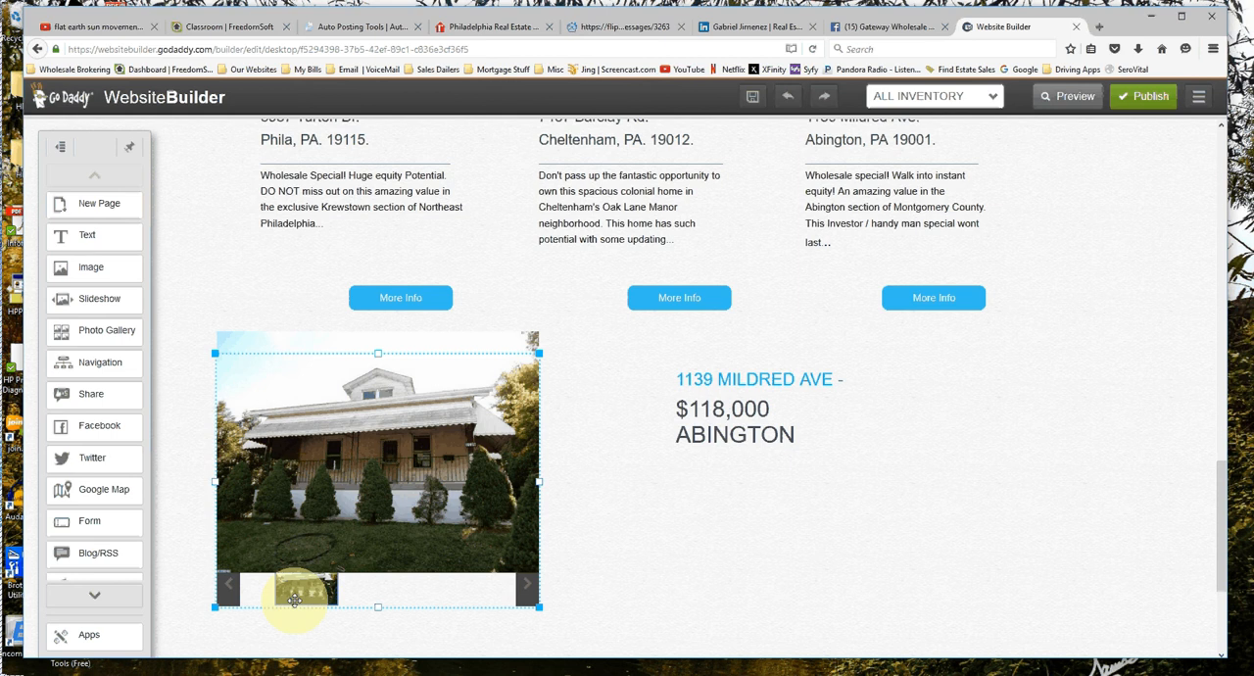
left_click_drag(538, 608, 382, 481)
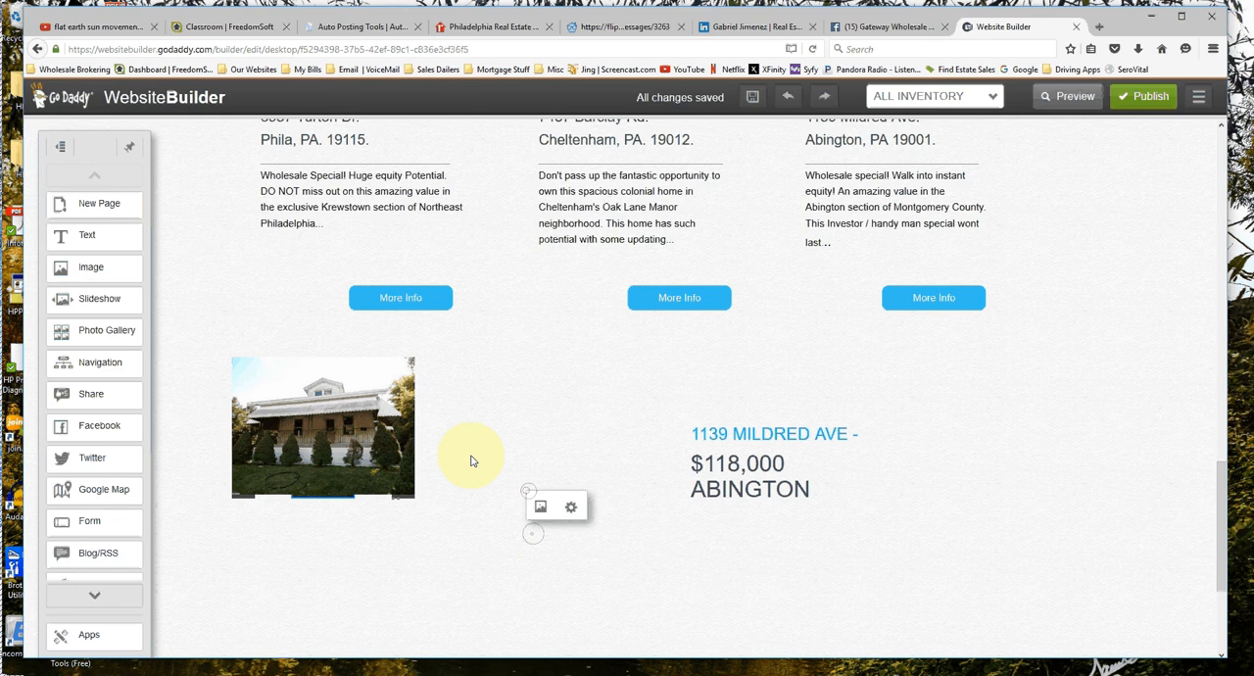
left_click(571, 508)
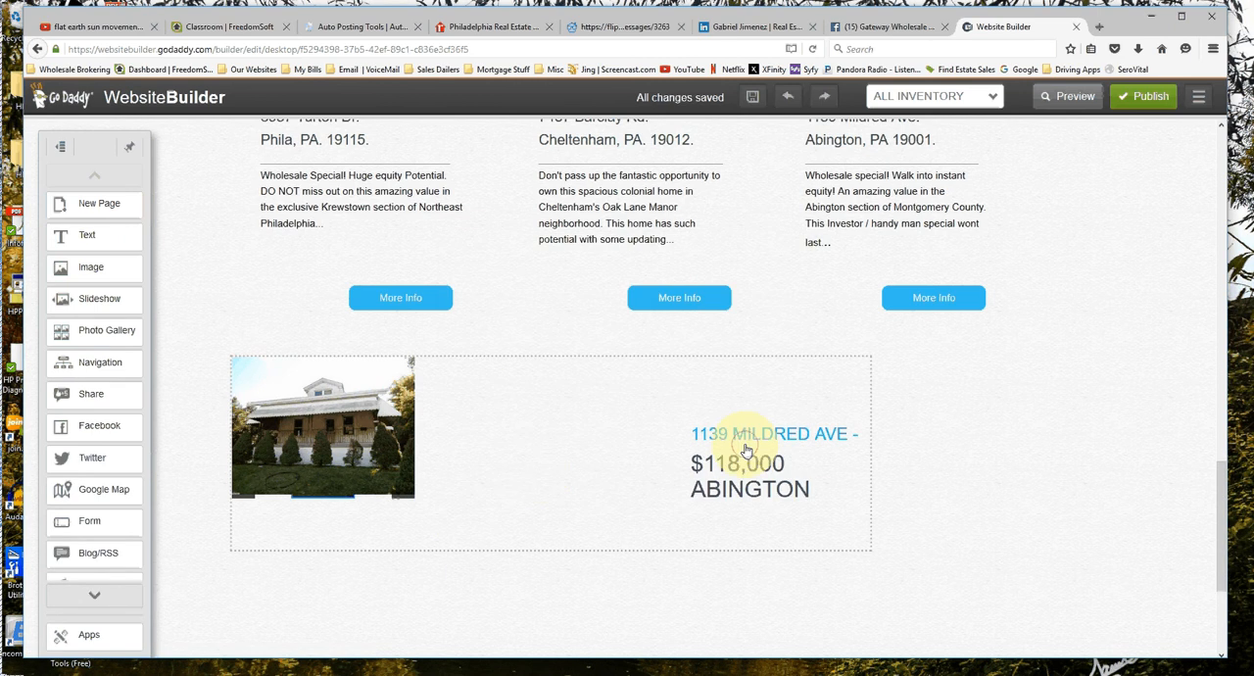
Reposition the reduced slideshow in the empty space below the first listing's More Info button.
left_click_drag(747, 448, 751, 451)
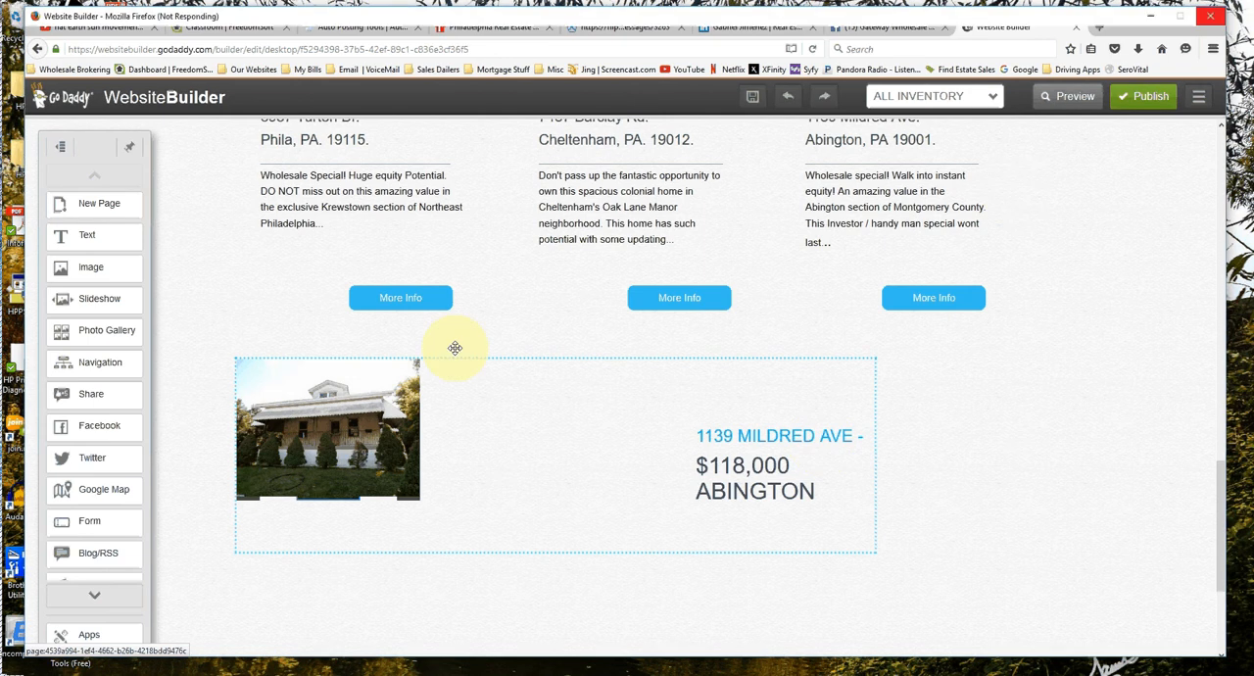
left_click(359, 455)
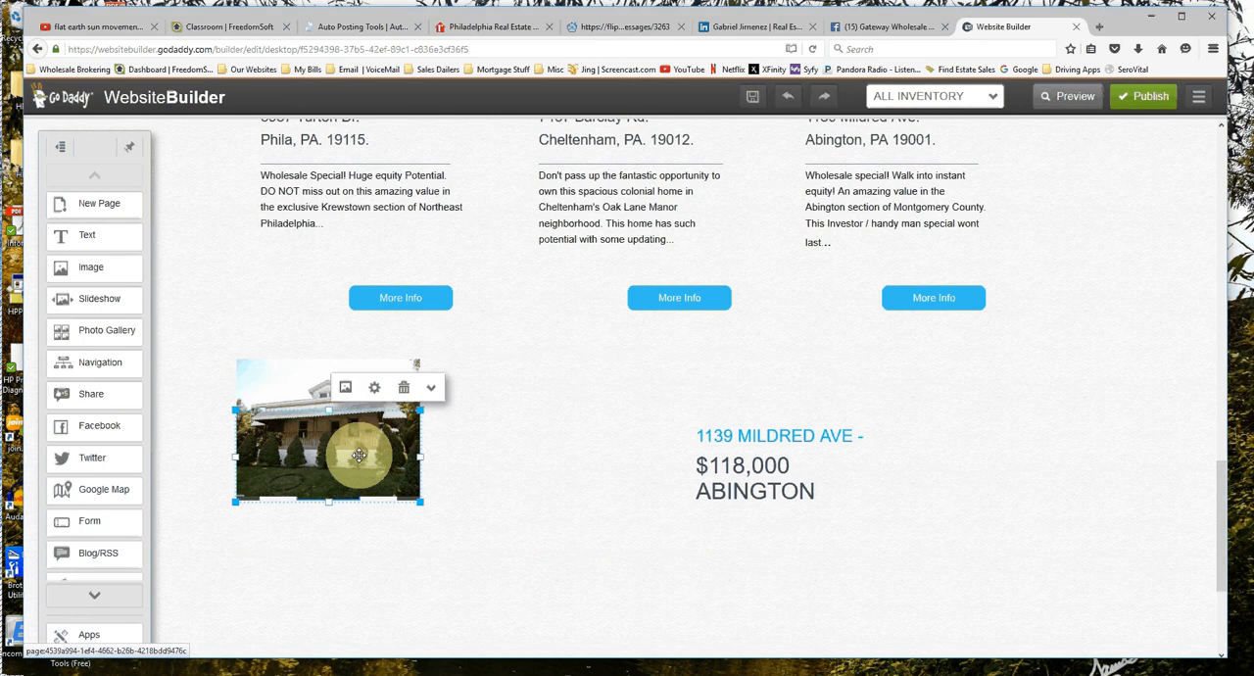
left_click_drag(359, 454, 330, 454)
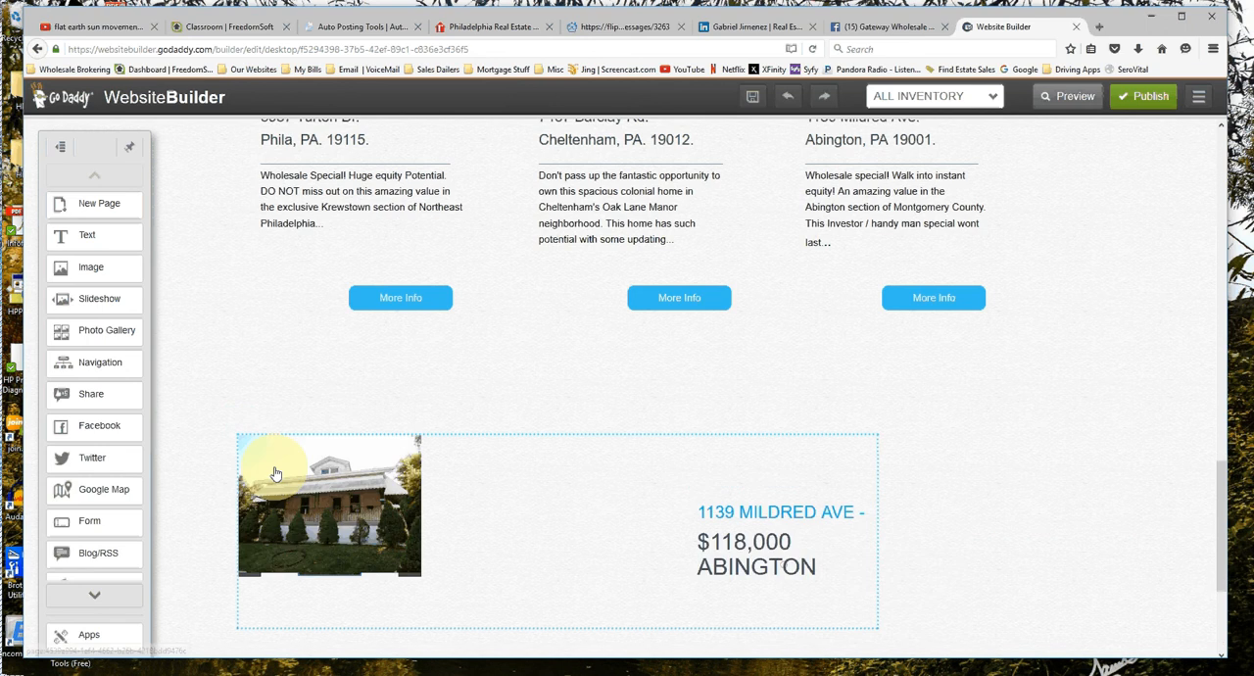
left_click(276, 474)
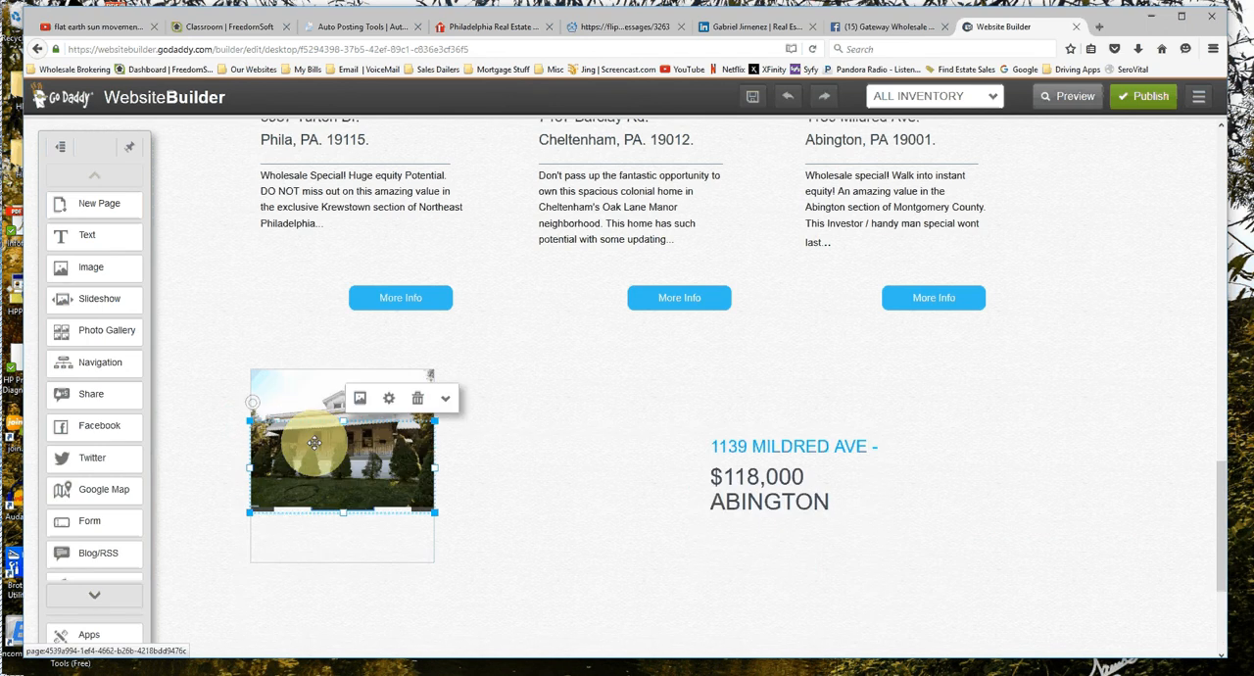
Review the house slideshow's photo list and its display settings without changing them.
left_click(445, 404)
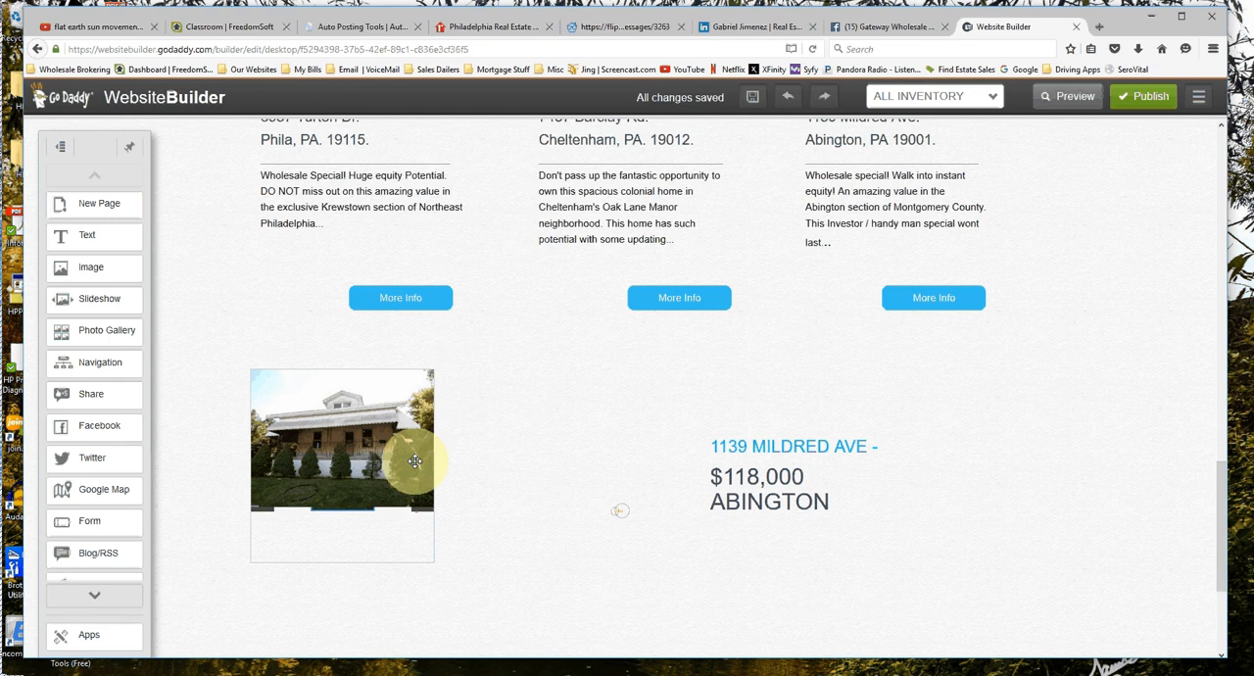
left_click(416, 461)
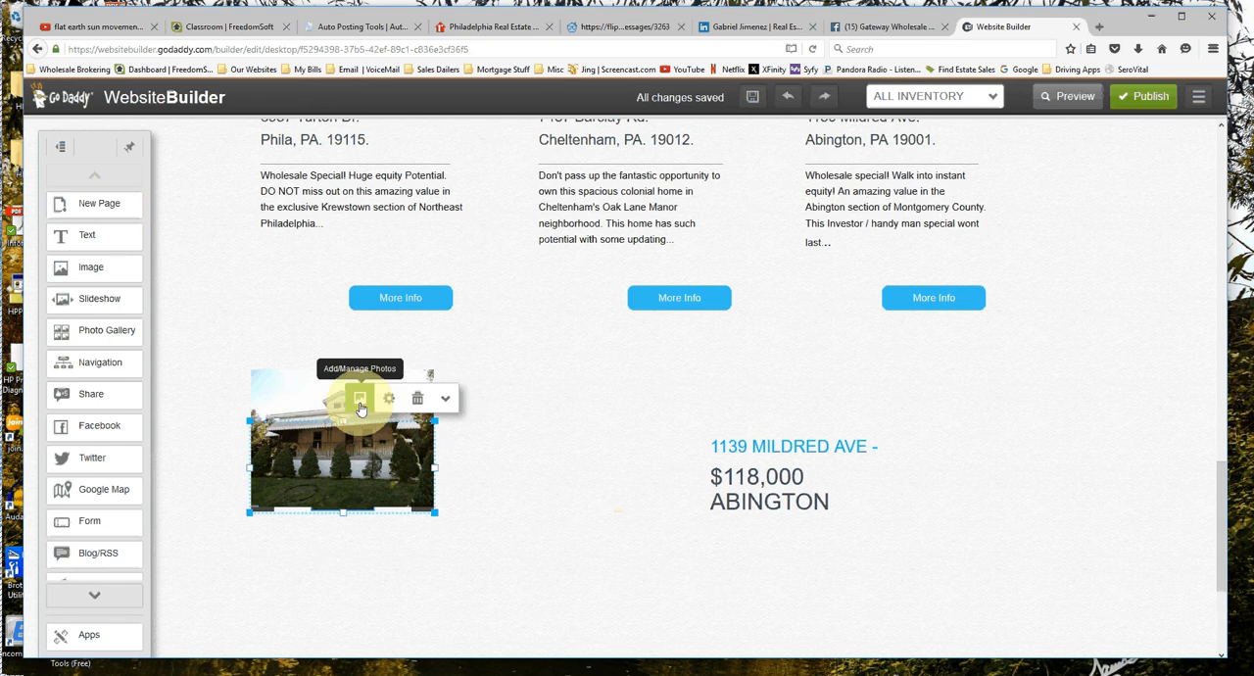
left_click(360, 402)
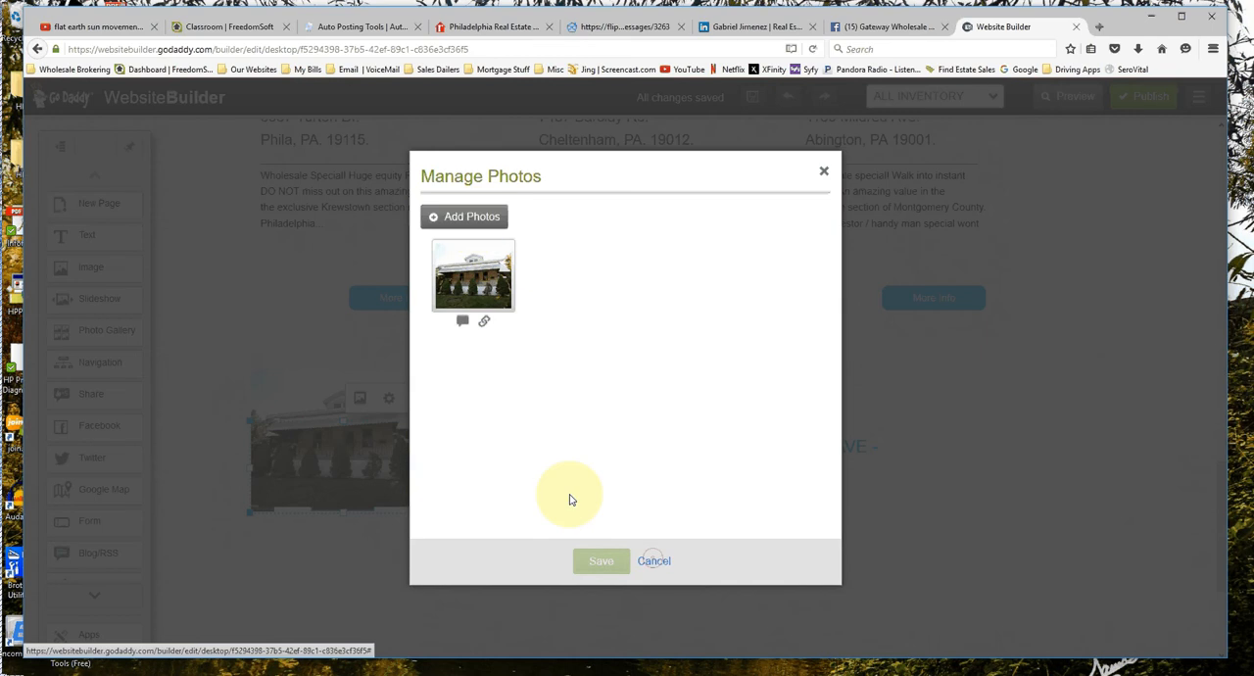
left_click(653, 560)
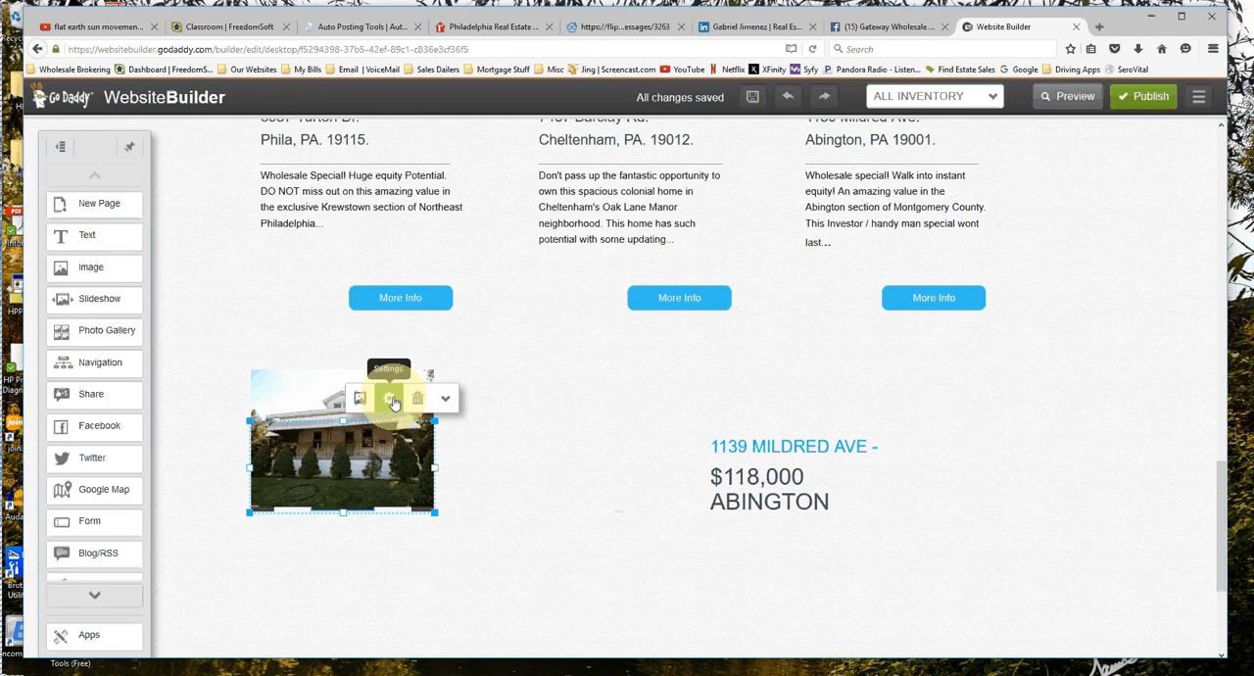
left_click(389, 400)
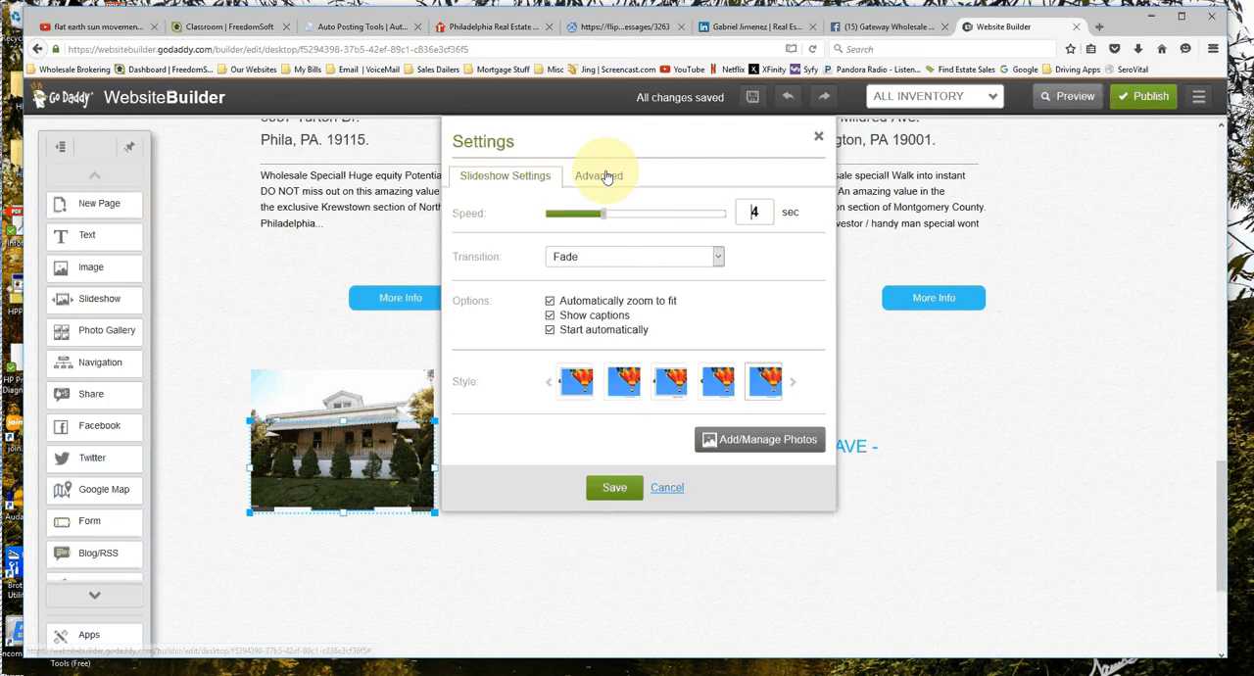
left_click(818, 139)
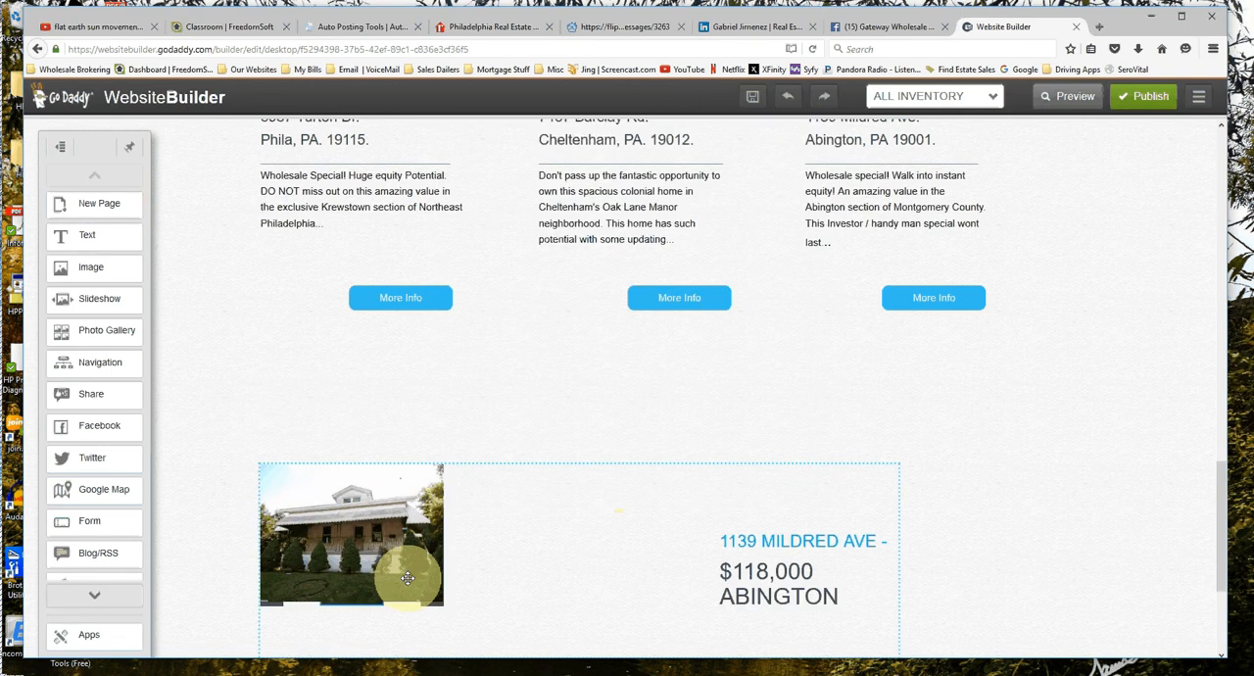
Move the house slideshow farther down and place a second slideshow above it, just below the first listing's More Info button.
left_click(408, 577)
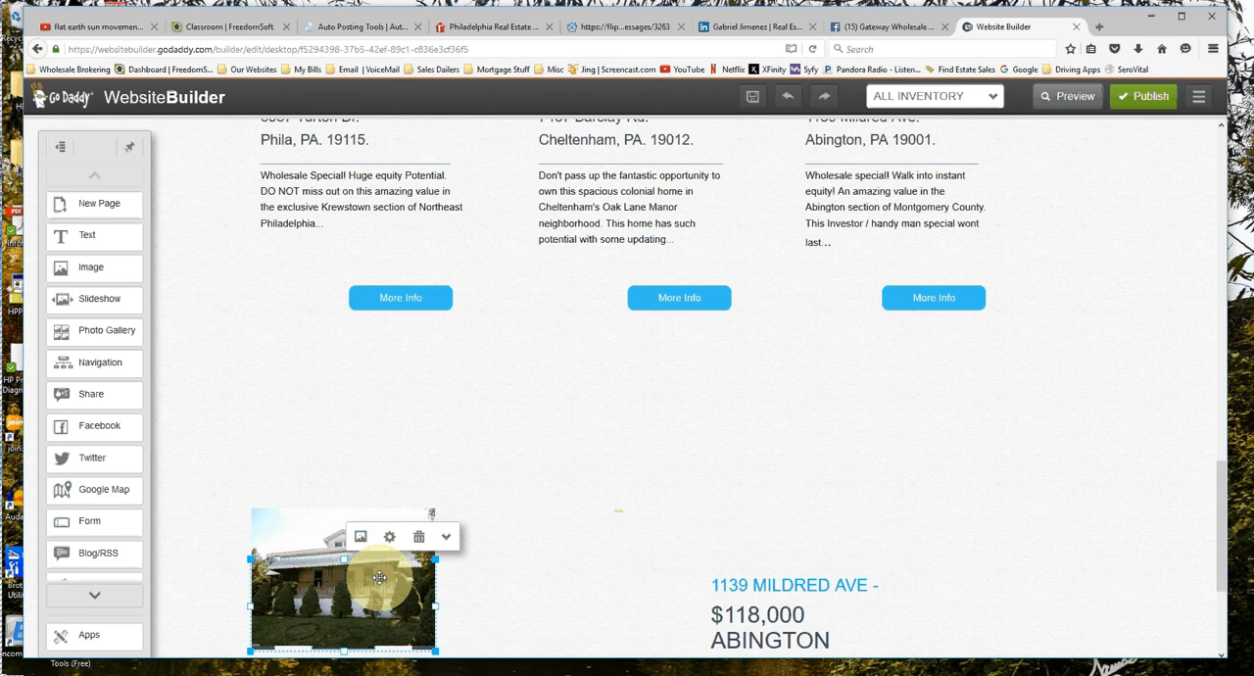
left_click(95, 300)
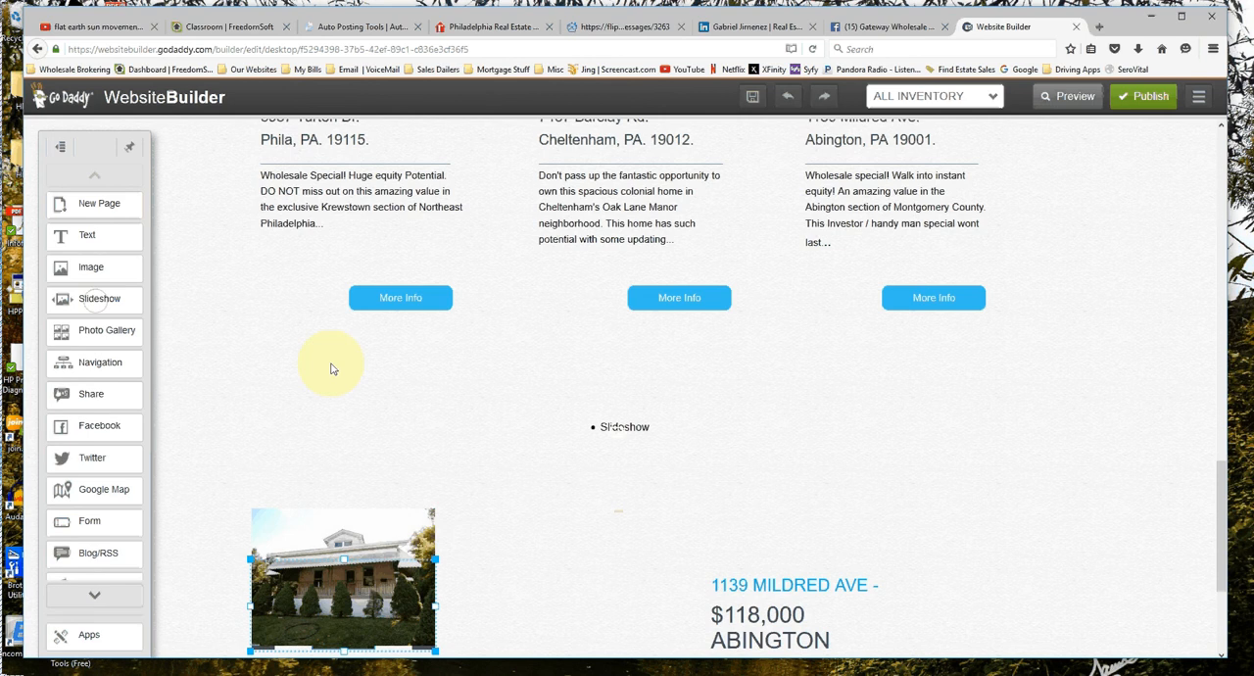
scroll(634, 284, "up", 3)
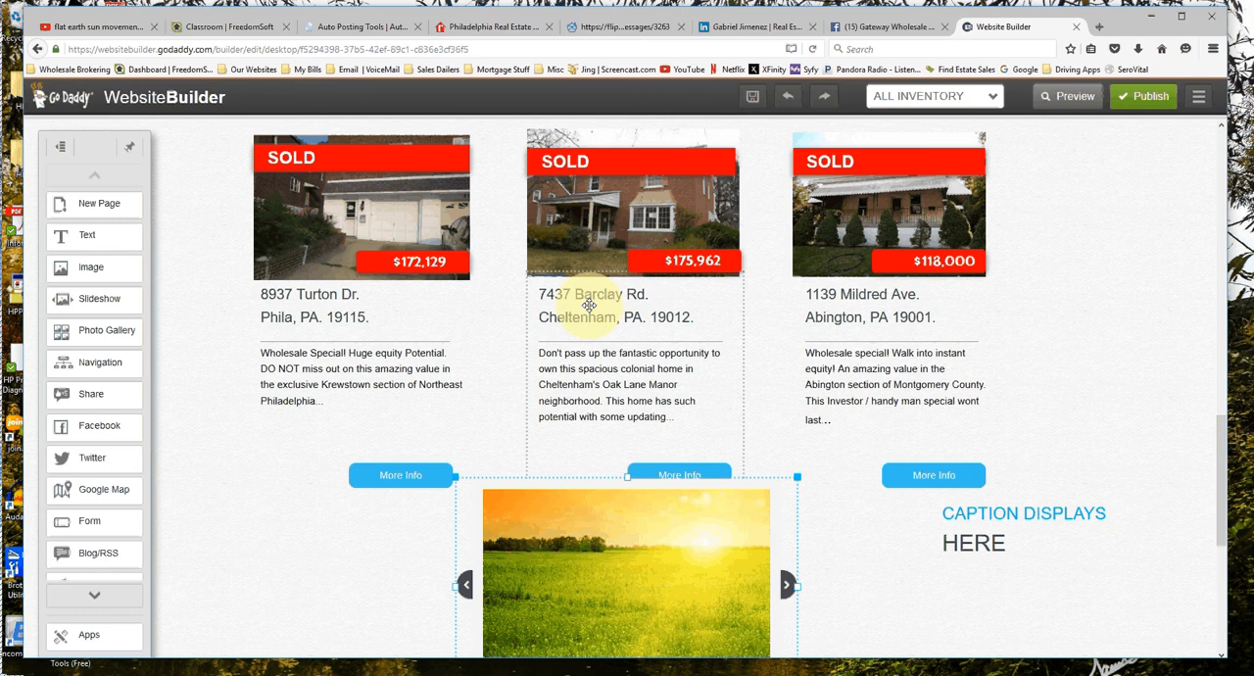
scroll(589, 304, "down", 3)
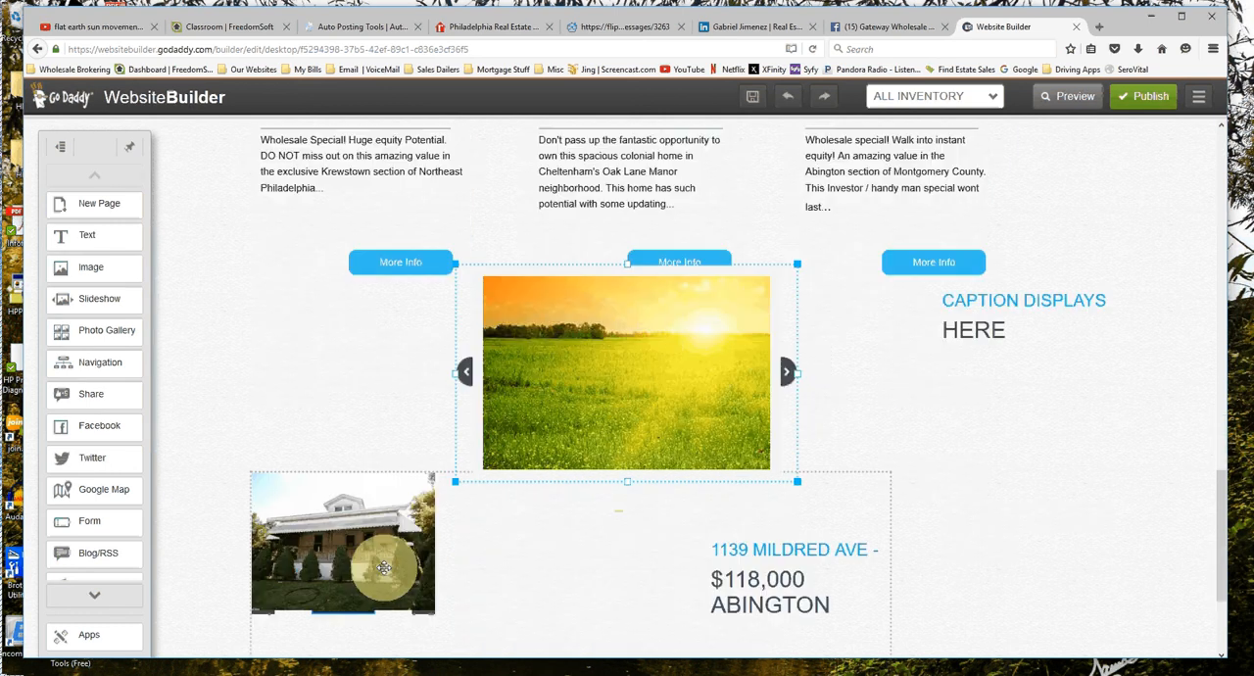
left_click_drag(384, 568, 388, 655)
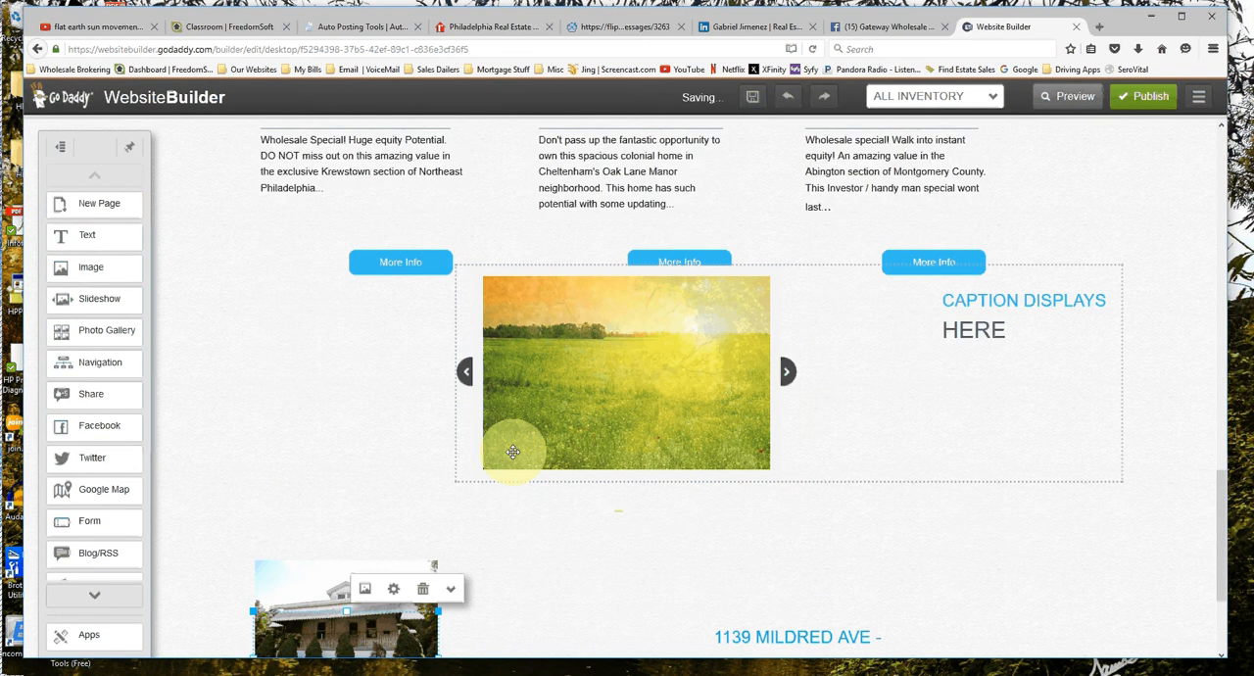
left_click_drag(512, 452, 647, 391)
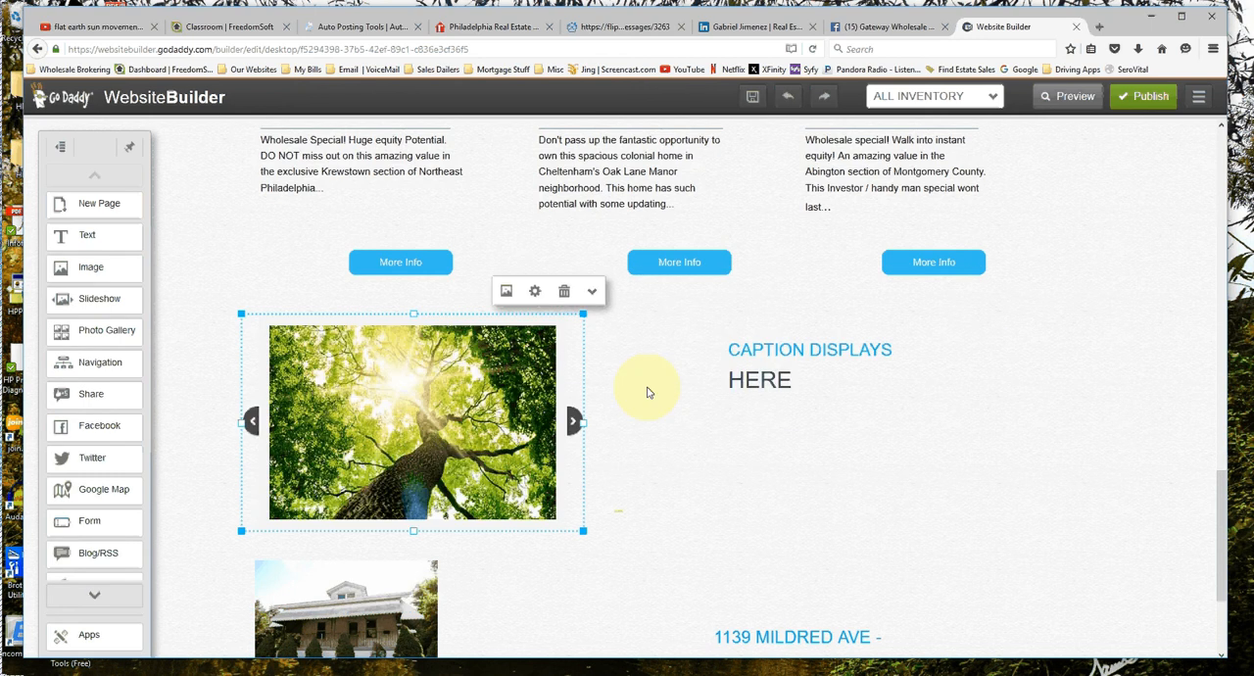
Apply the fifth displayed style to the new slideshow and remove all three of its sample photos.
left_click(533, 295)
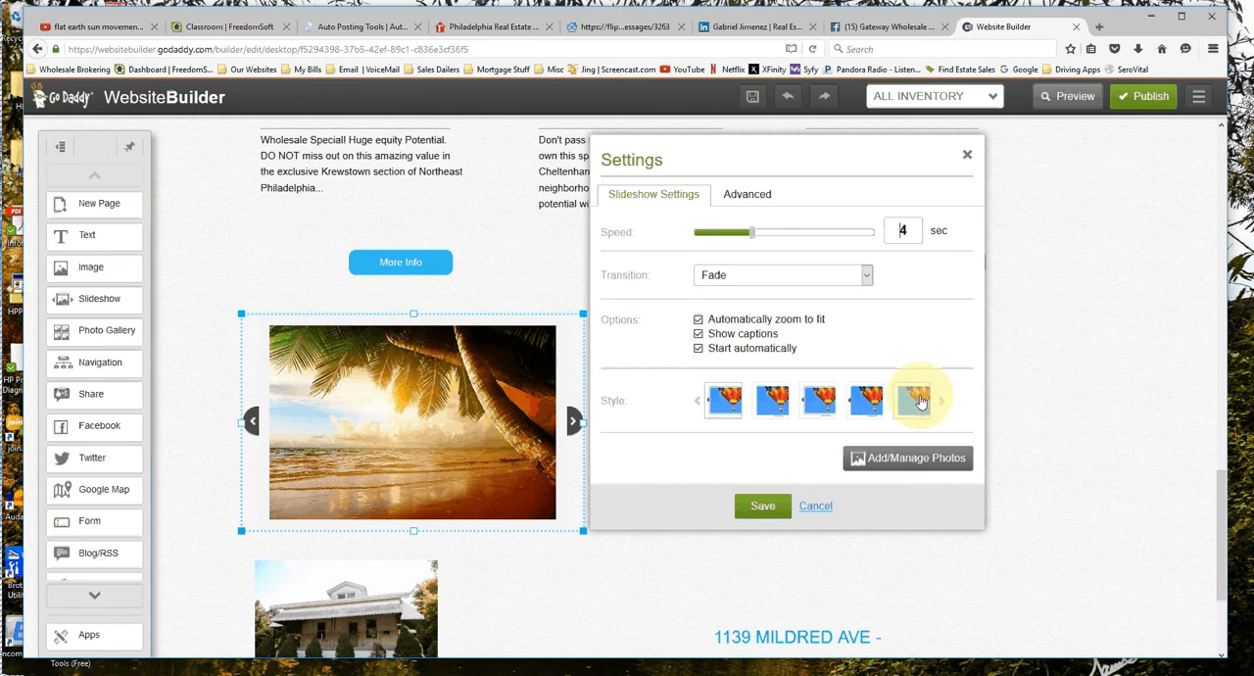
left_click(918, 399)
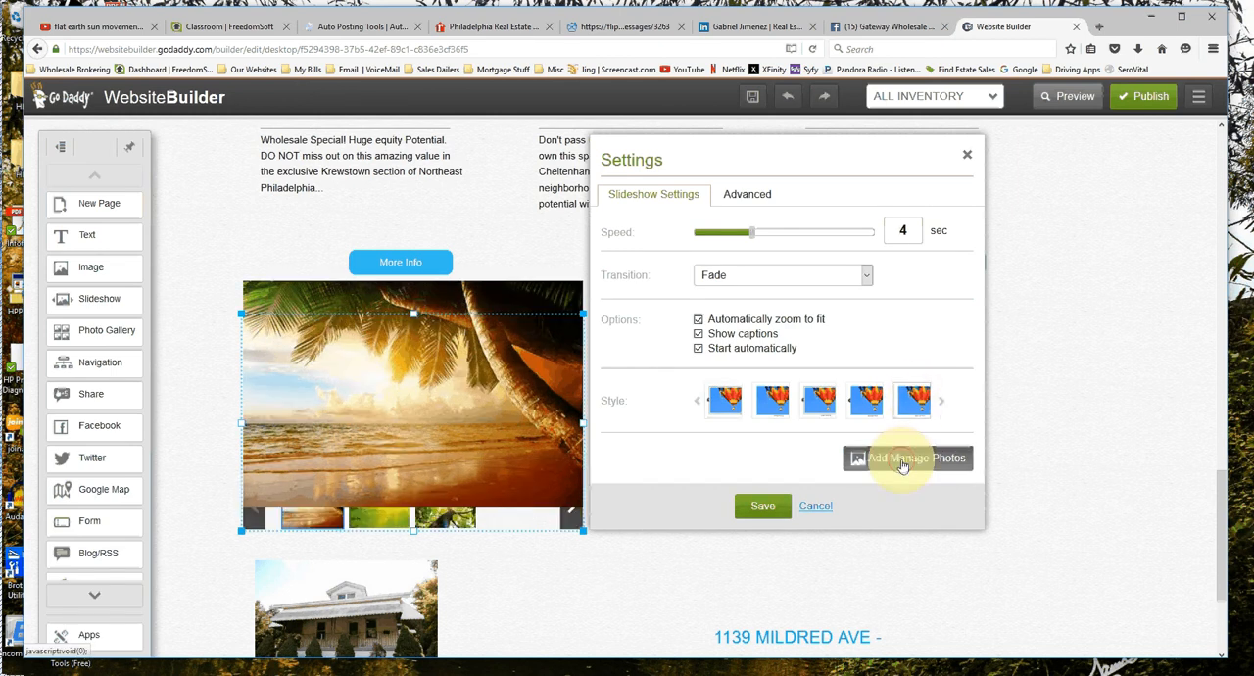
left_click(902, 464)
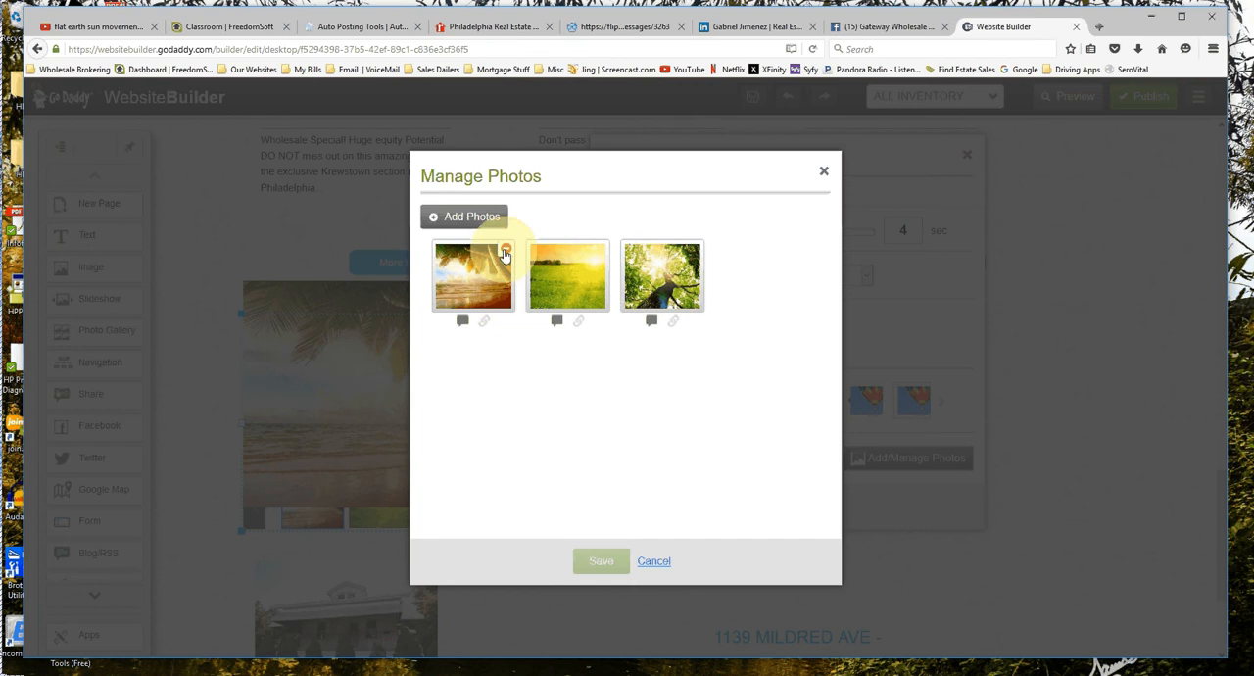
left_click(504, 253)
left_click(505, 253)
left_click(505, 253)
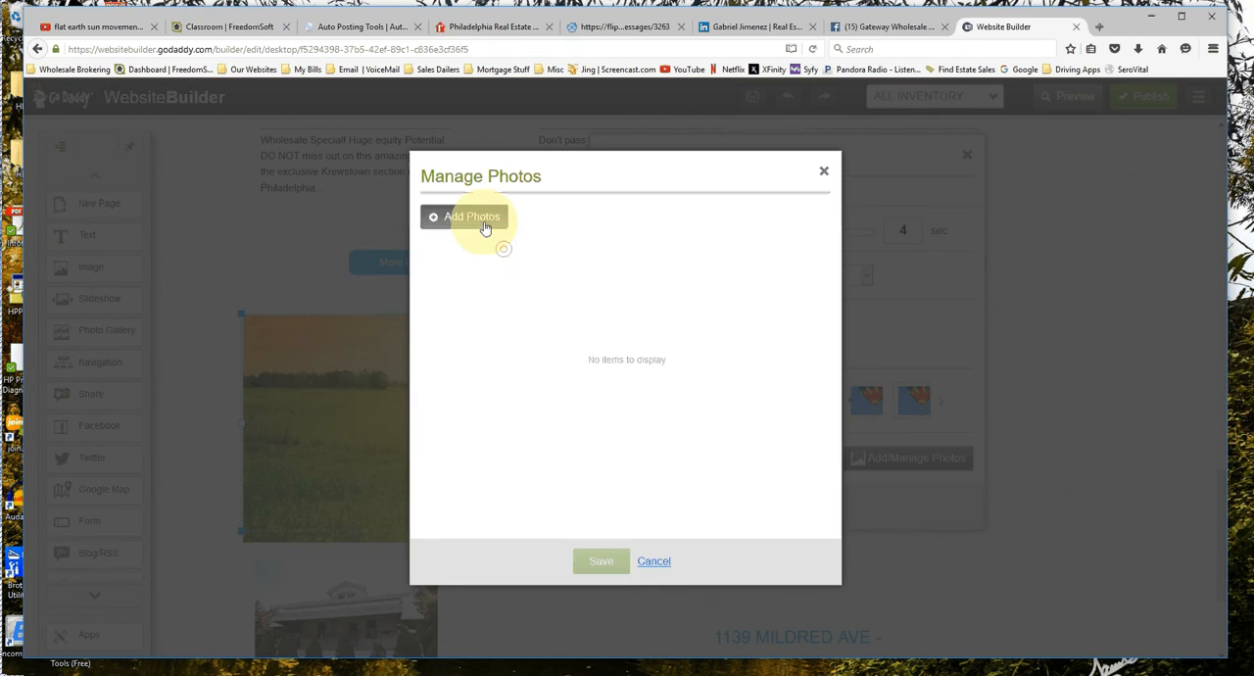
Insert the exterior photo of the two-story brick house from My Photos into the new slideshow.
left_click(484, 225)
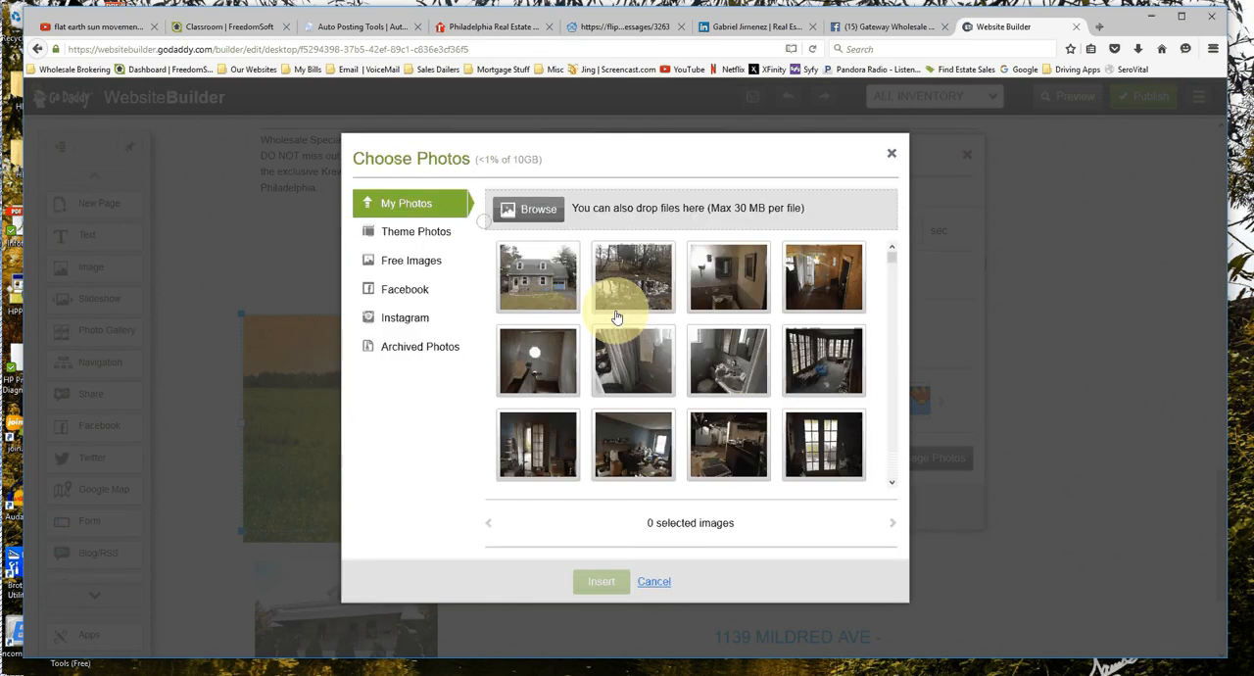
scroll(892, 313, "down", 5)
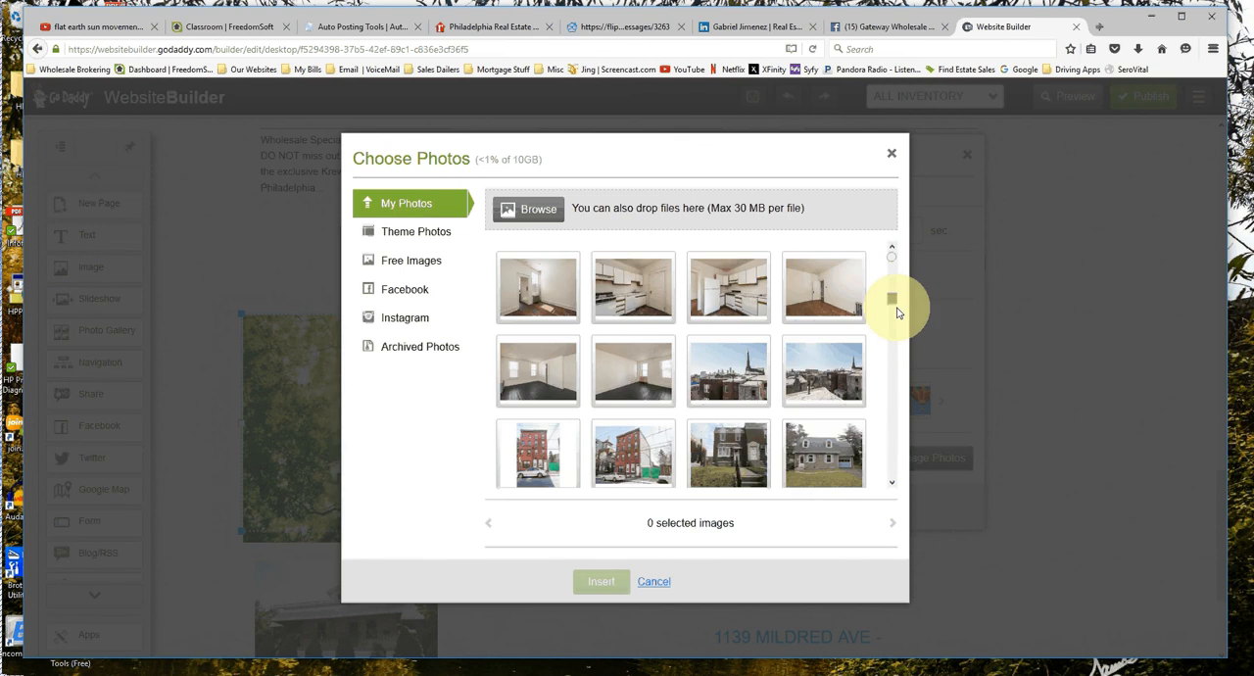
scroll(897, 311, "down", 5)
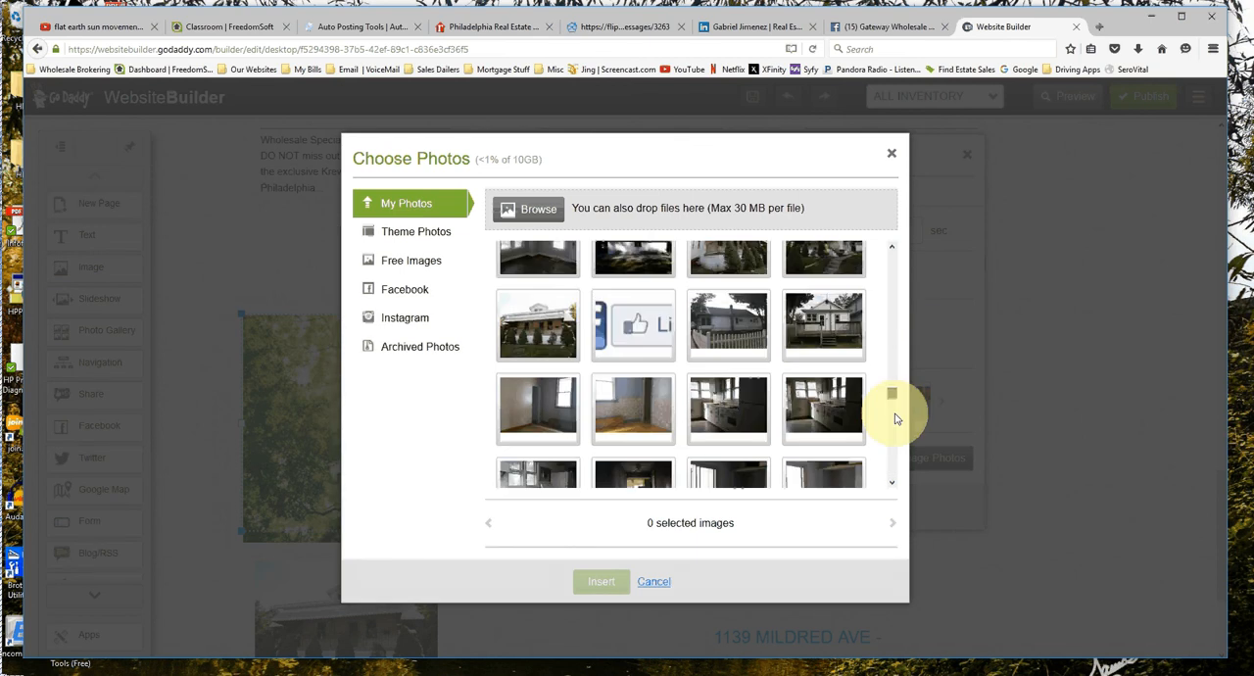
scroll(895, 418, "down", 5)
scroll(889, 436, "up", 3)
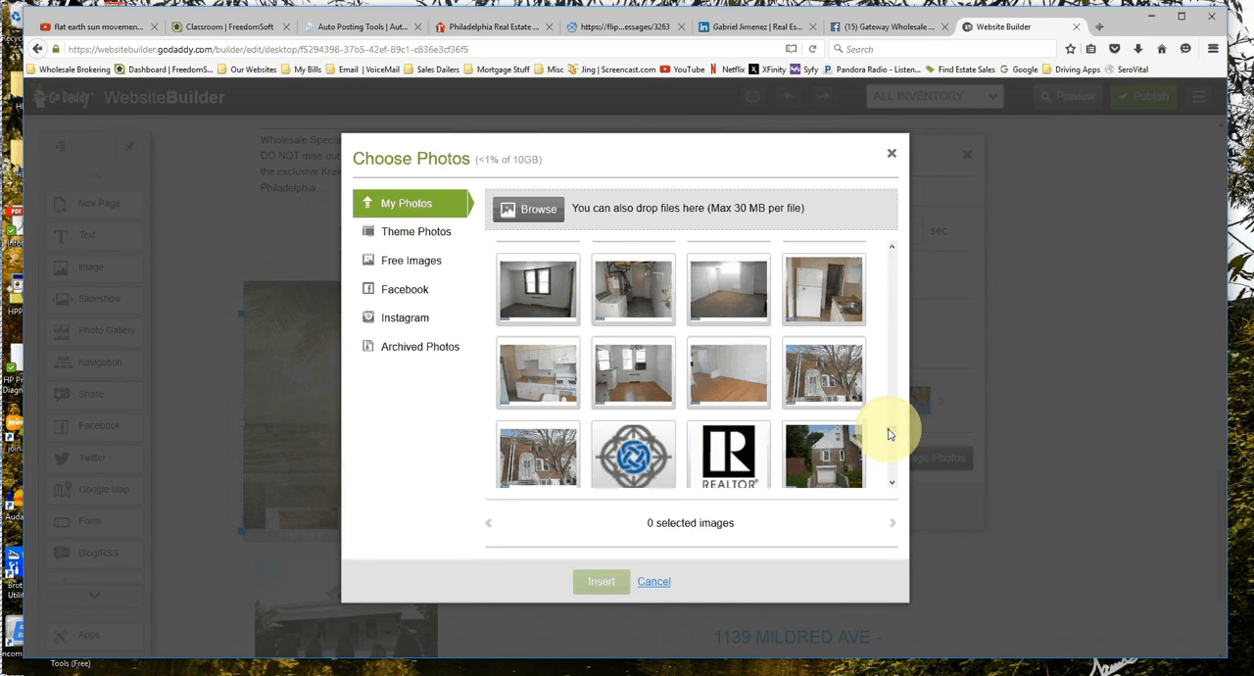
scroll(889, 434, "down", 2)
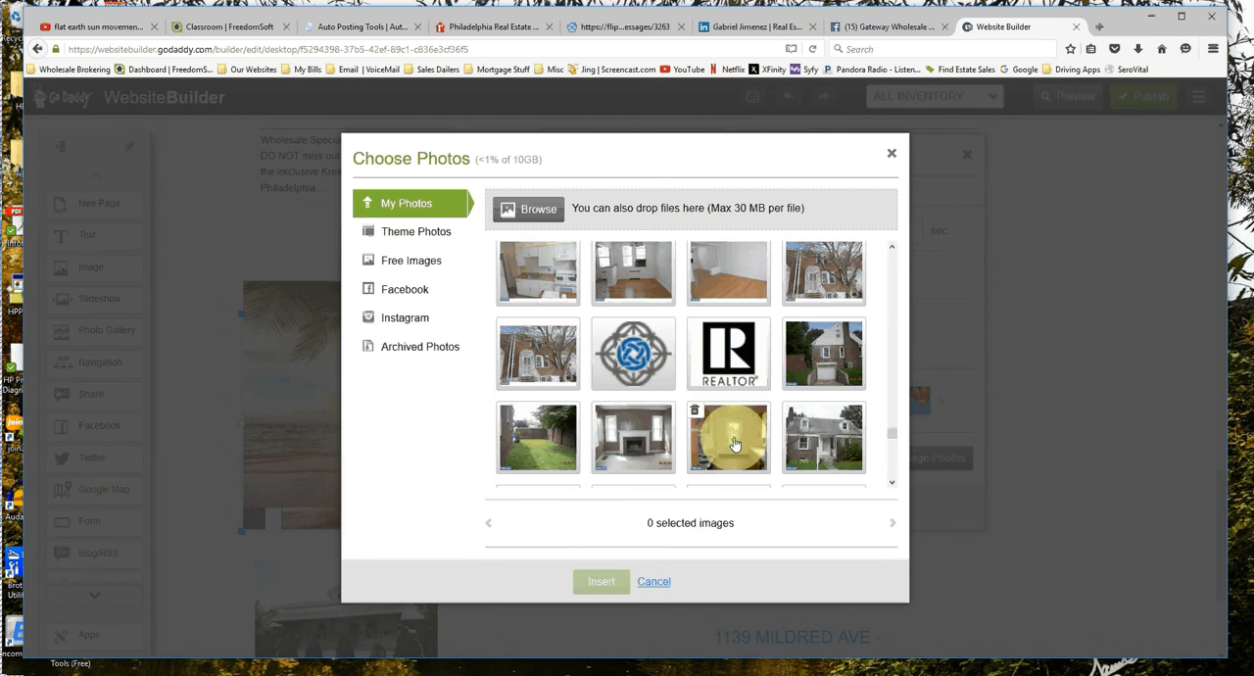
scroll(735, 443, "down", 3)
scroll(735, 444, "down", 3)
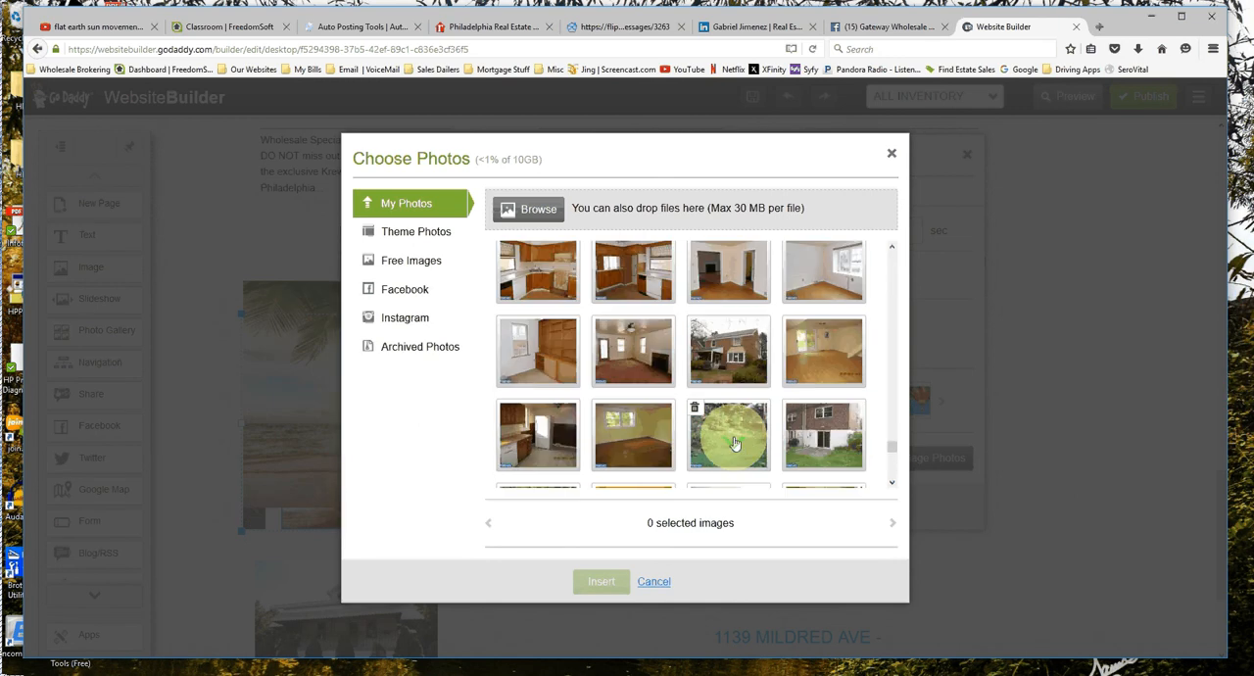
left_click(728, 355)
left_click(602, 578)
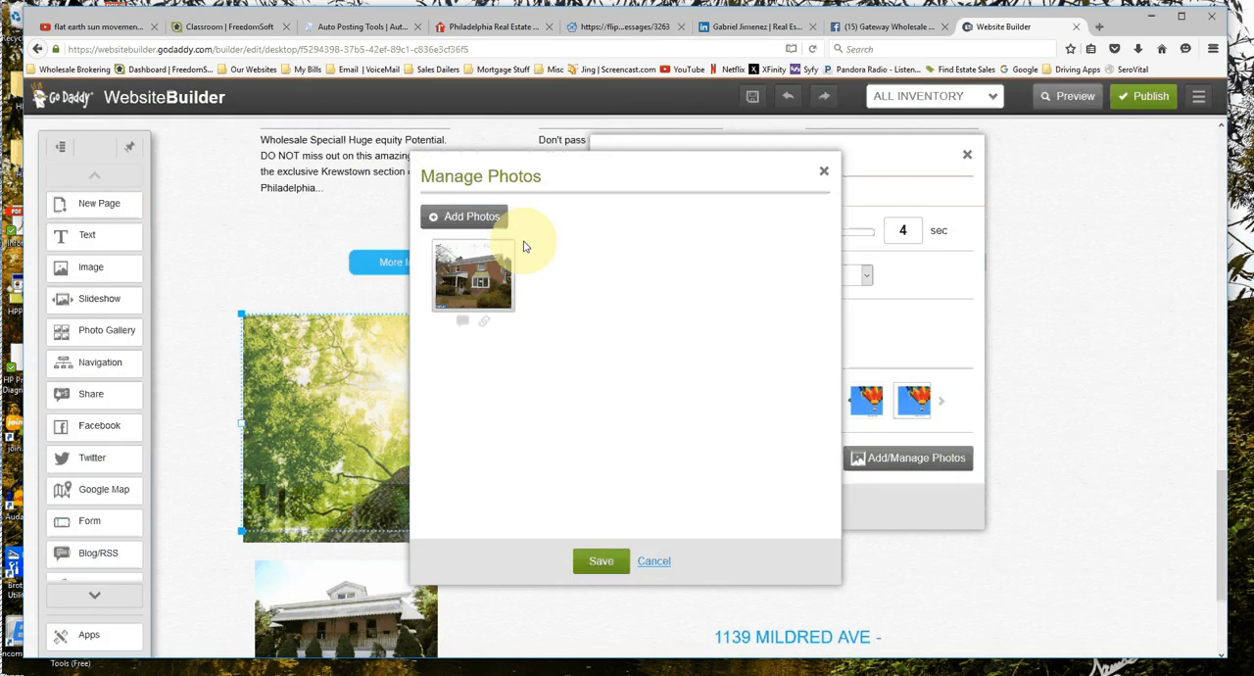
Caption the brick house photo with SOLD, the property's street address and the price 175,250, separated by dashes.
left_click(462, 320)
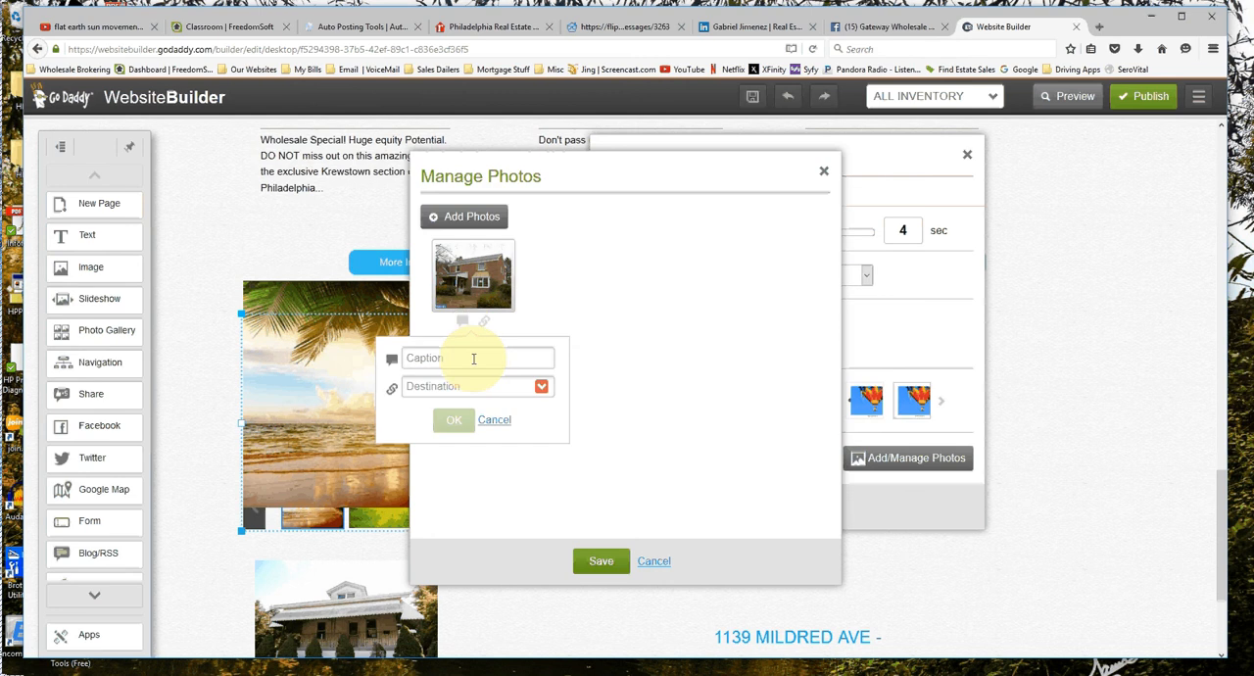
type("SOLDS")
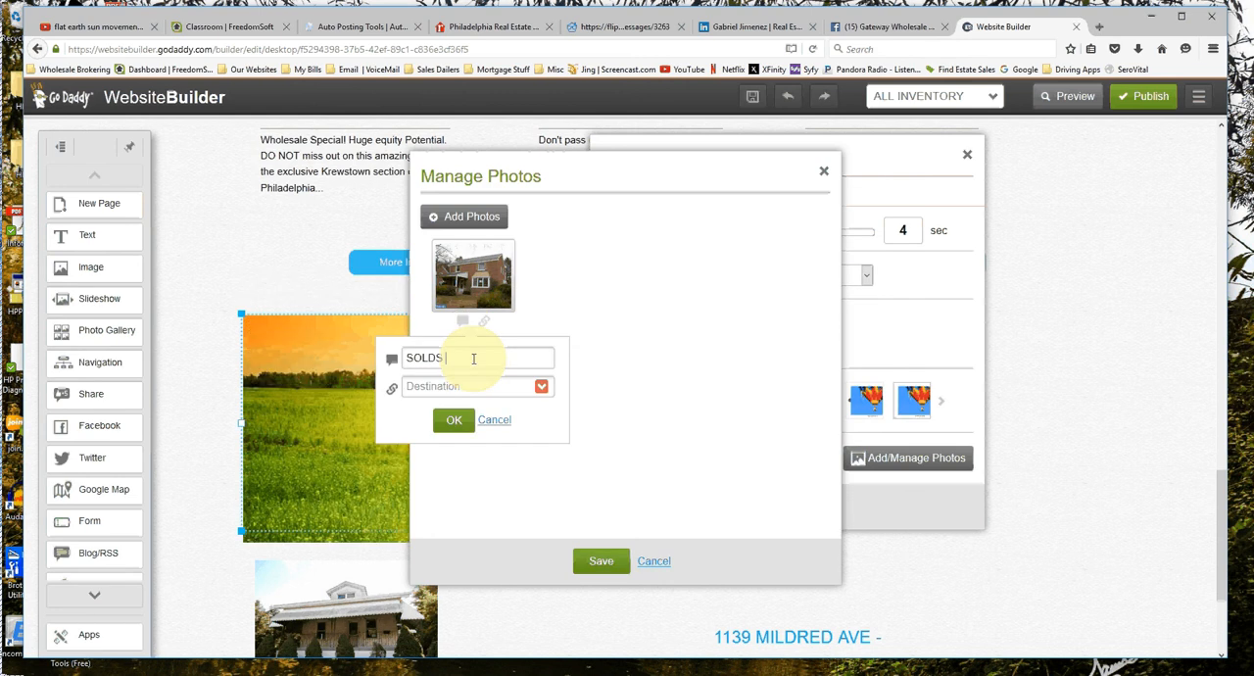
key("BackSpace")
key("BackSpace")
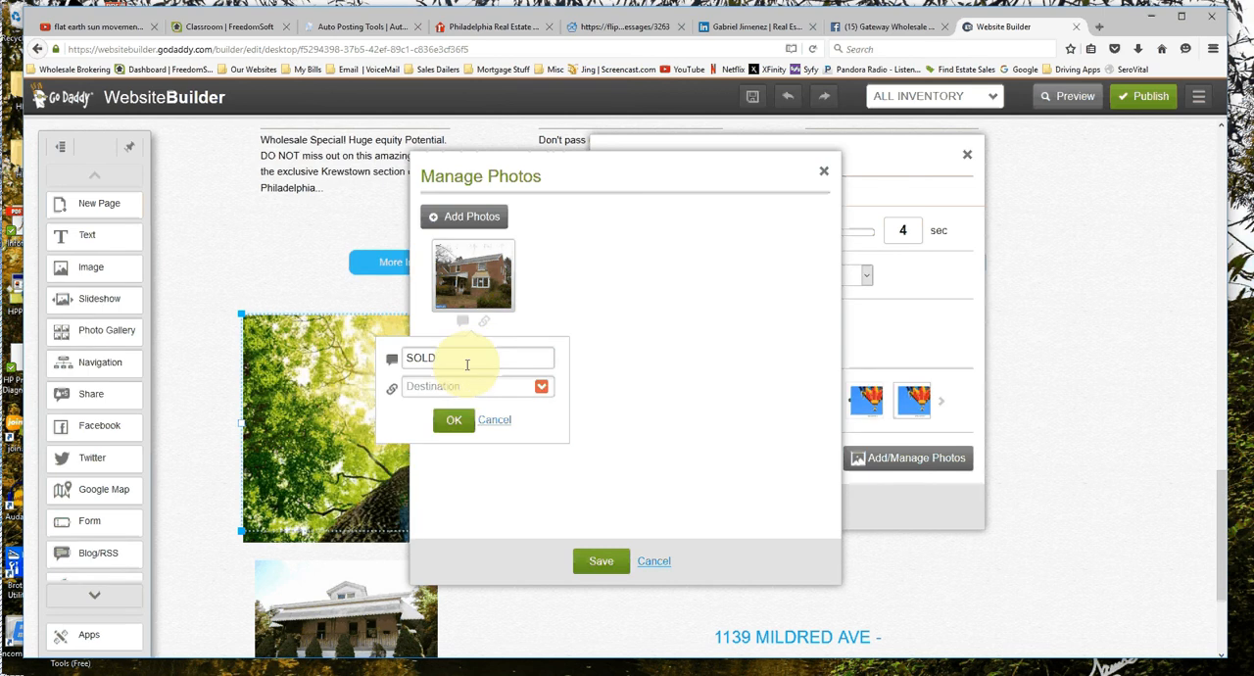
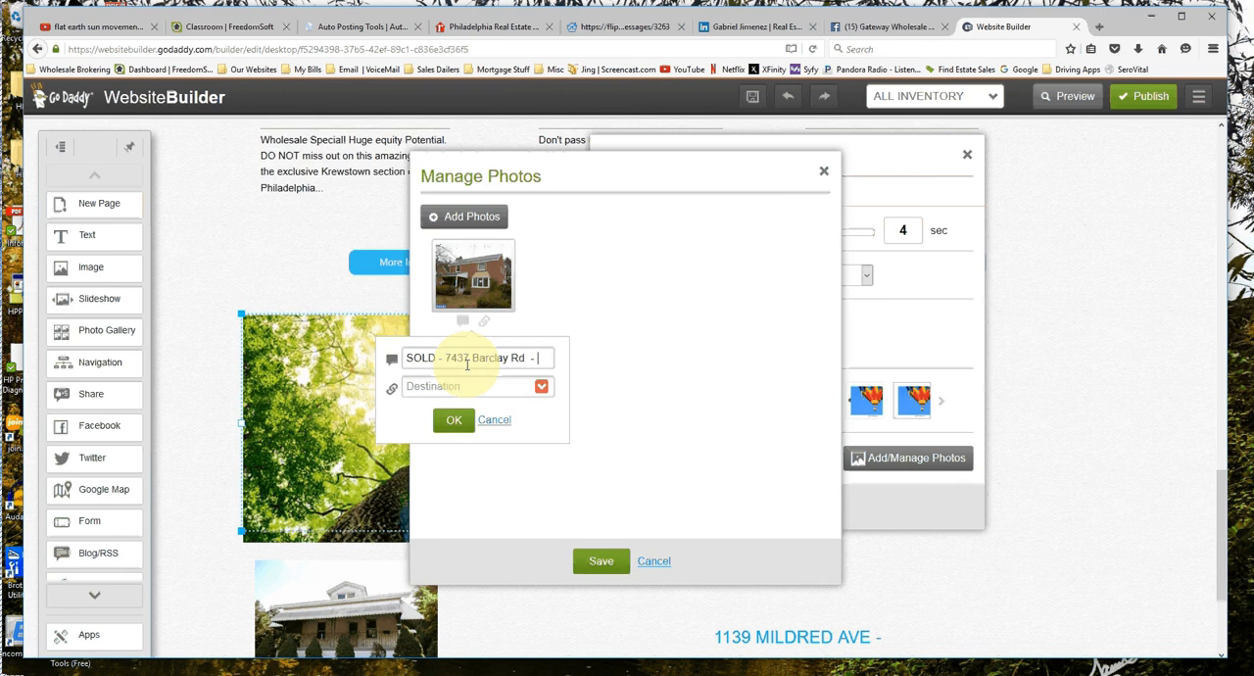
type("175")
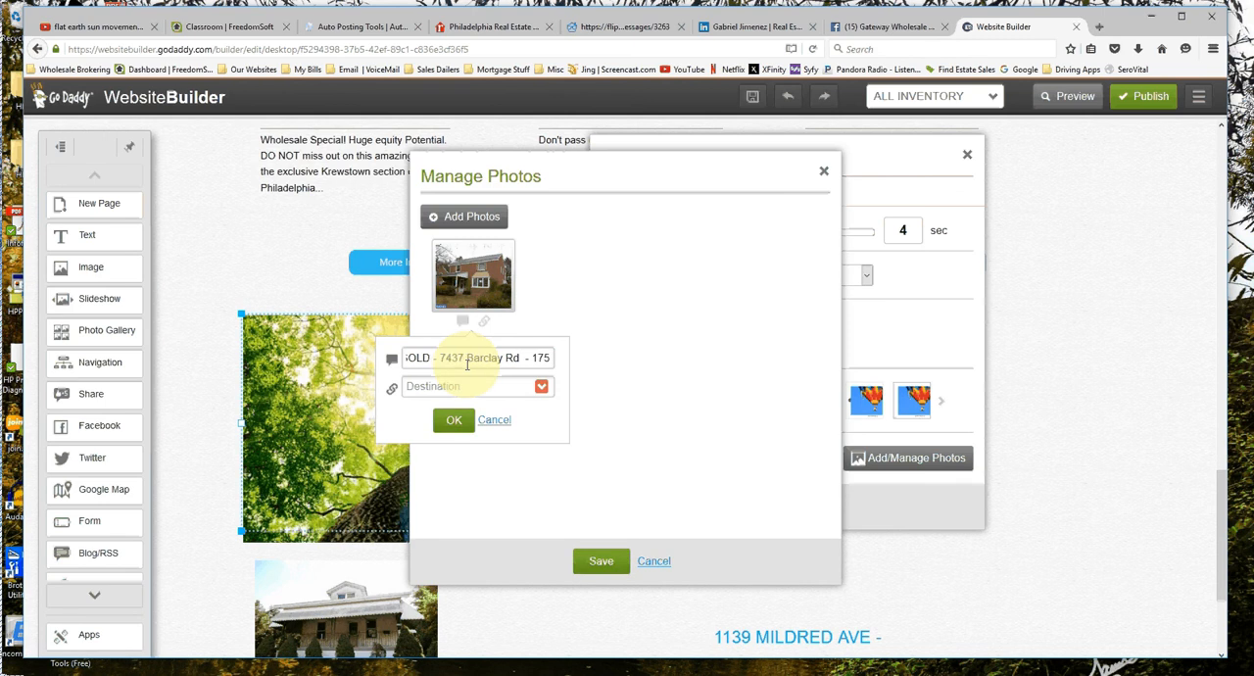
type("250")
key("BackSpace")
key("BackSpace")
key("BackSpace")
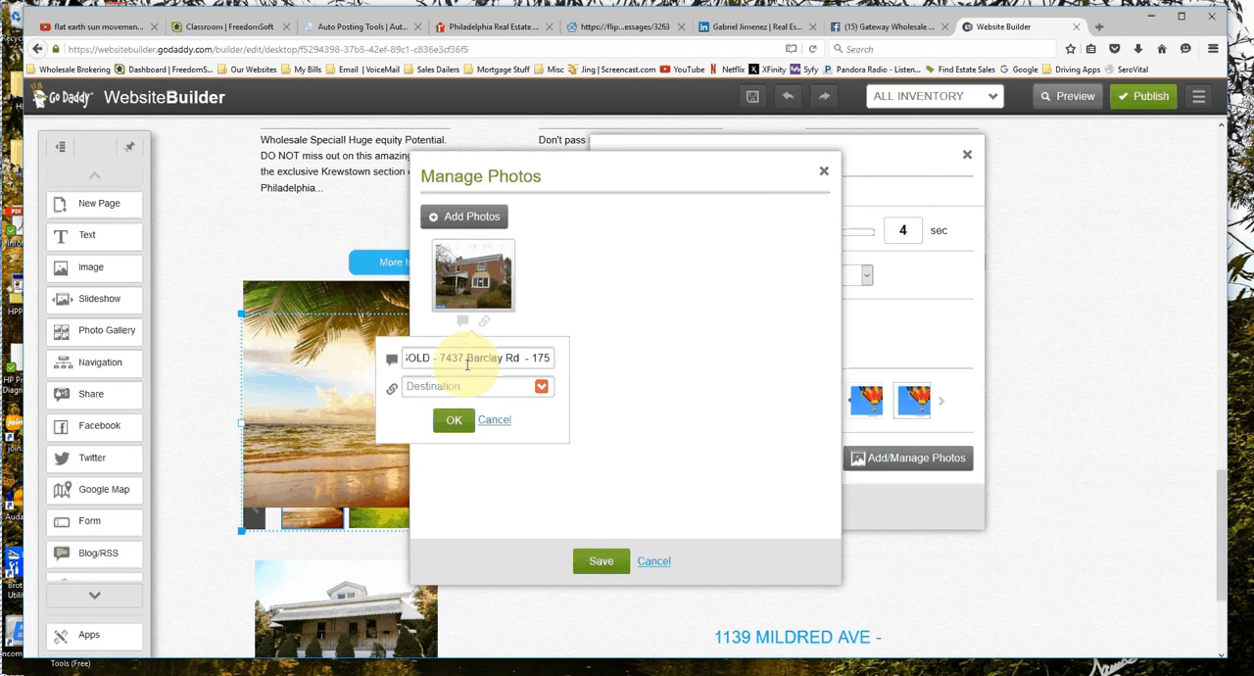
type(",250")
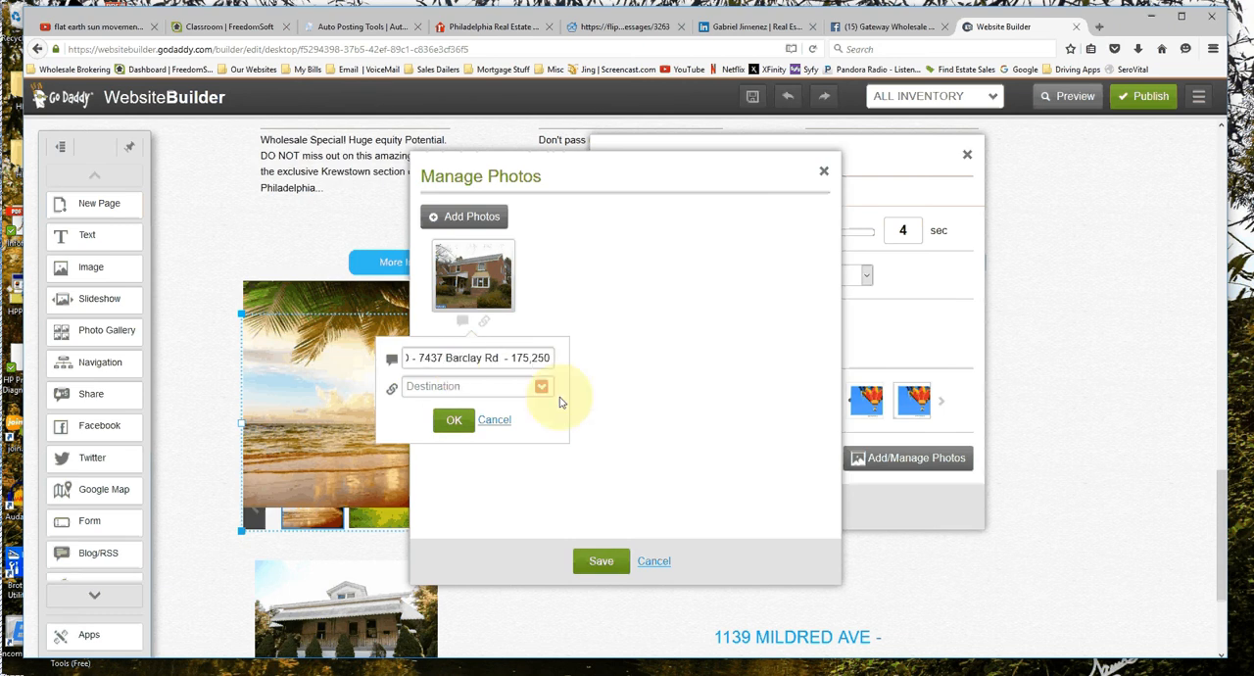
Set the brick house photo's link destination to that property's own page on the site.
left_click(540, 386)
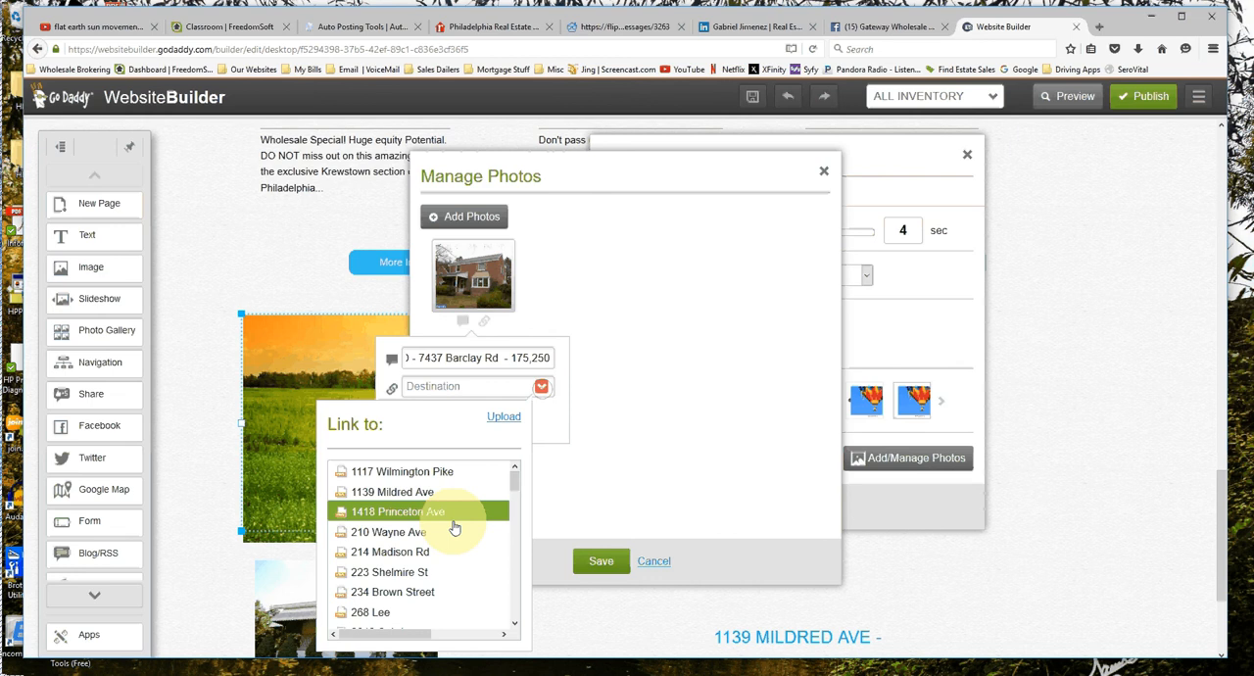
scroll(458, 541, "down", 3)
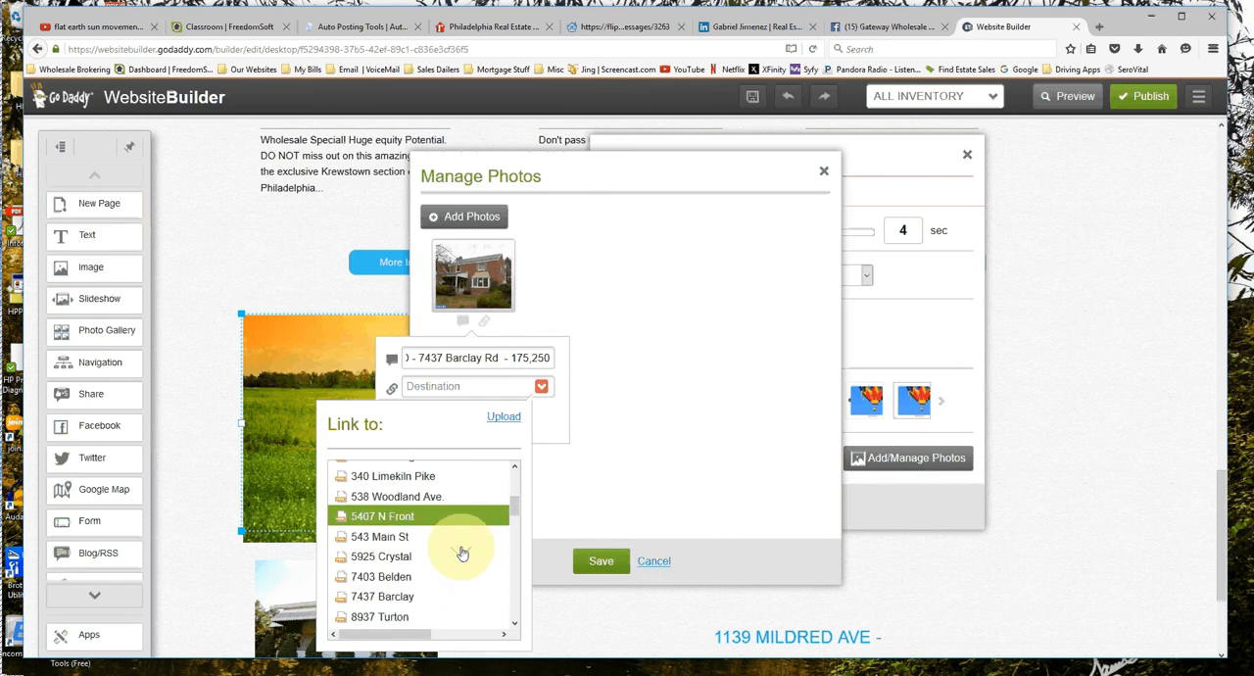
scroll(461, 554, "down", 1)
left_click(396, 550)
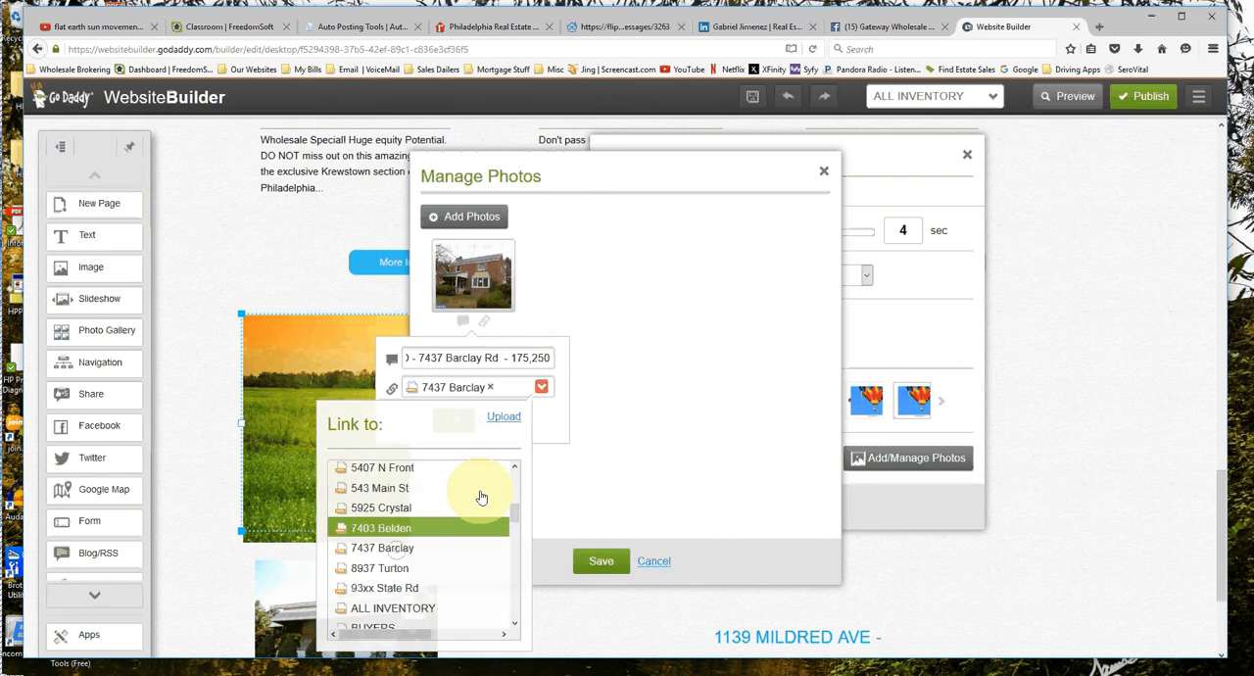
Confirm the brick house photo's link and save the new slideshow's photos and settings.
left_click(456, 421)
left_click(597, 570)
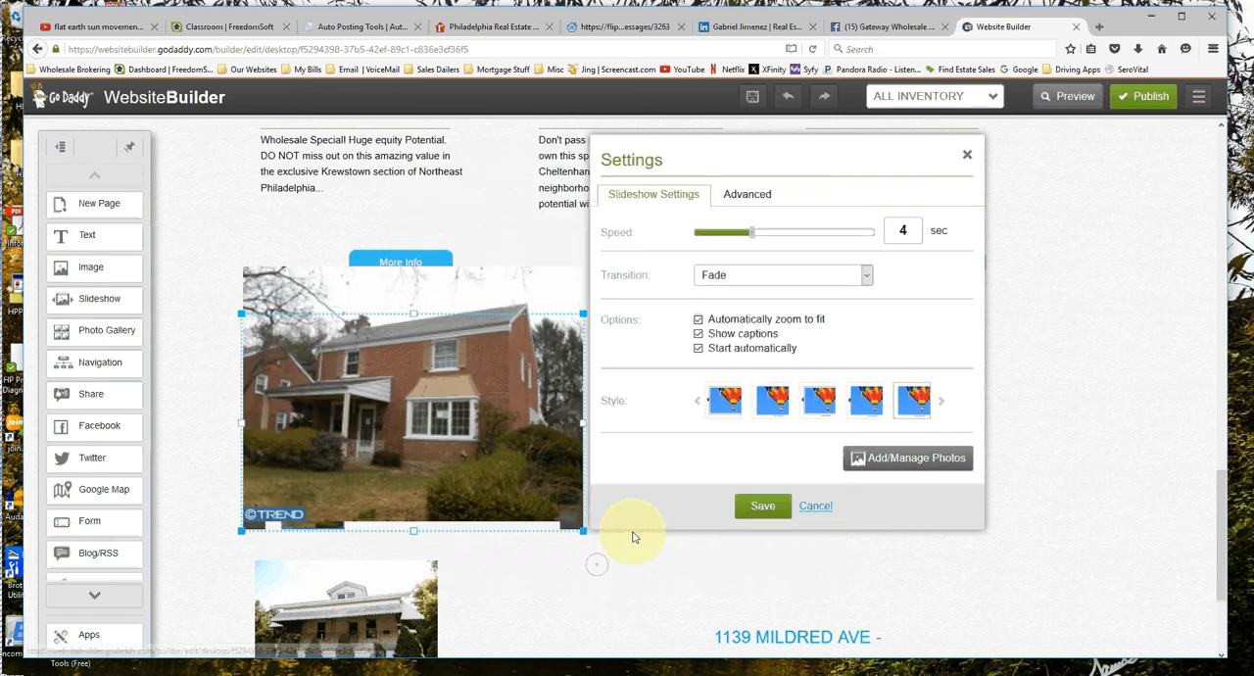
left_click(768, 507)
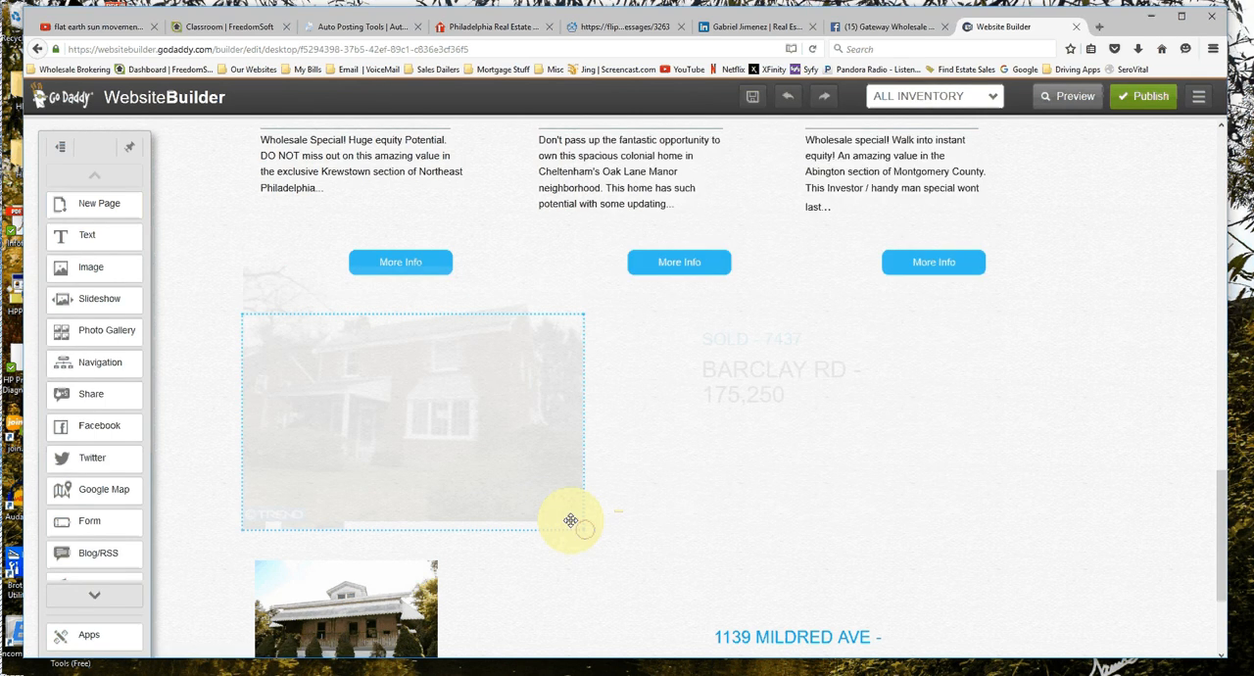
Shrink the brick house slideshow to about the size of the porch house slideshow and place it directly above that one.
left_click_drag(570, 520, 479, 467)
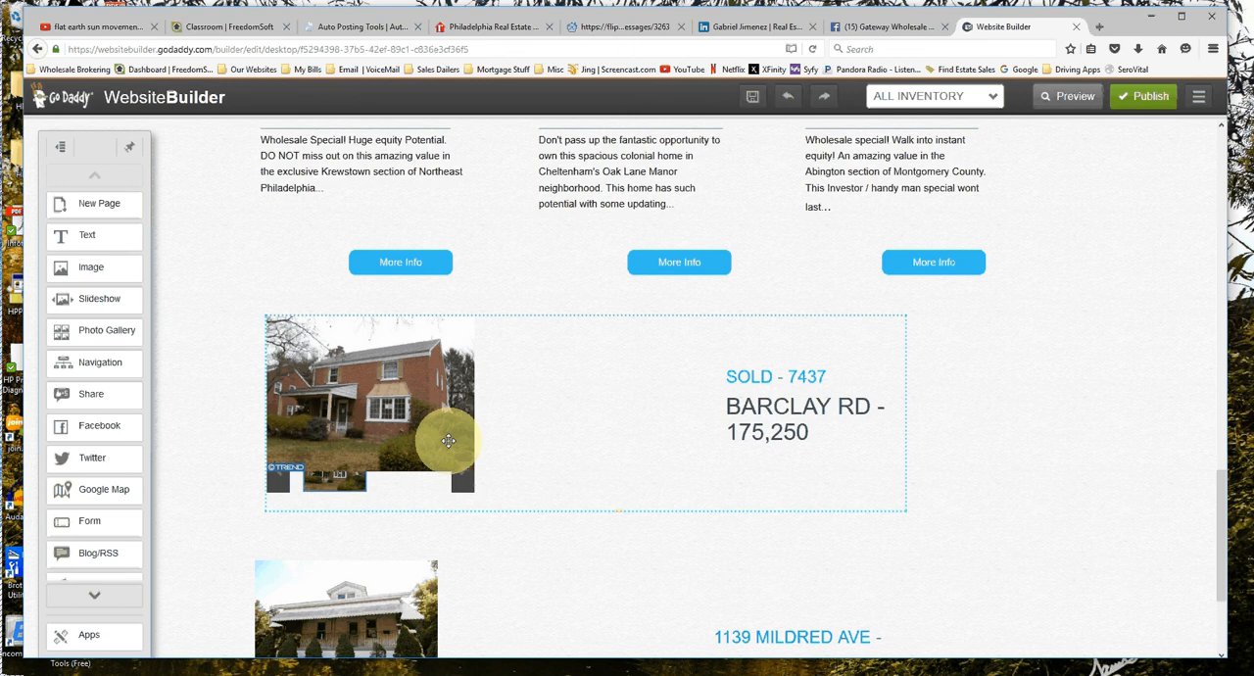
left_click_drag(448, 440, 384, 377)
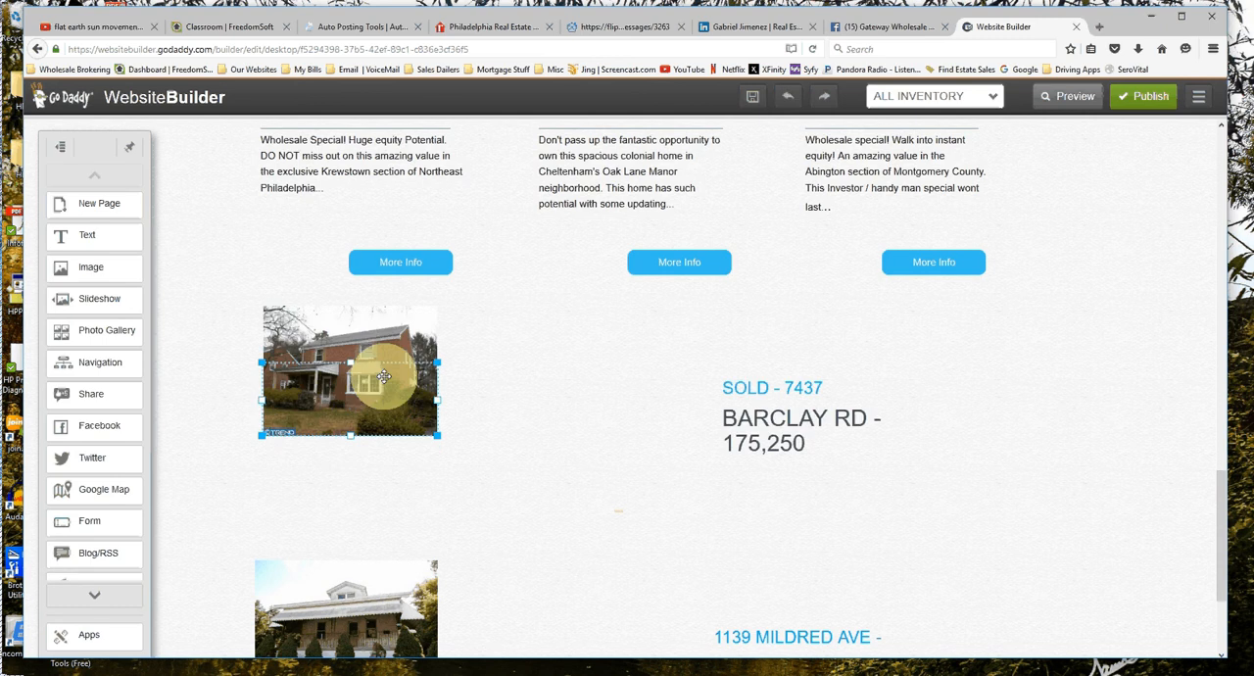
left_click_drag(367, 424, 366, 489)
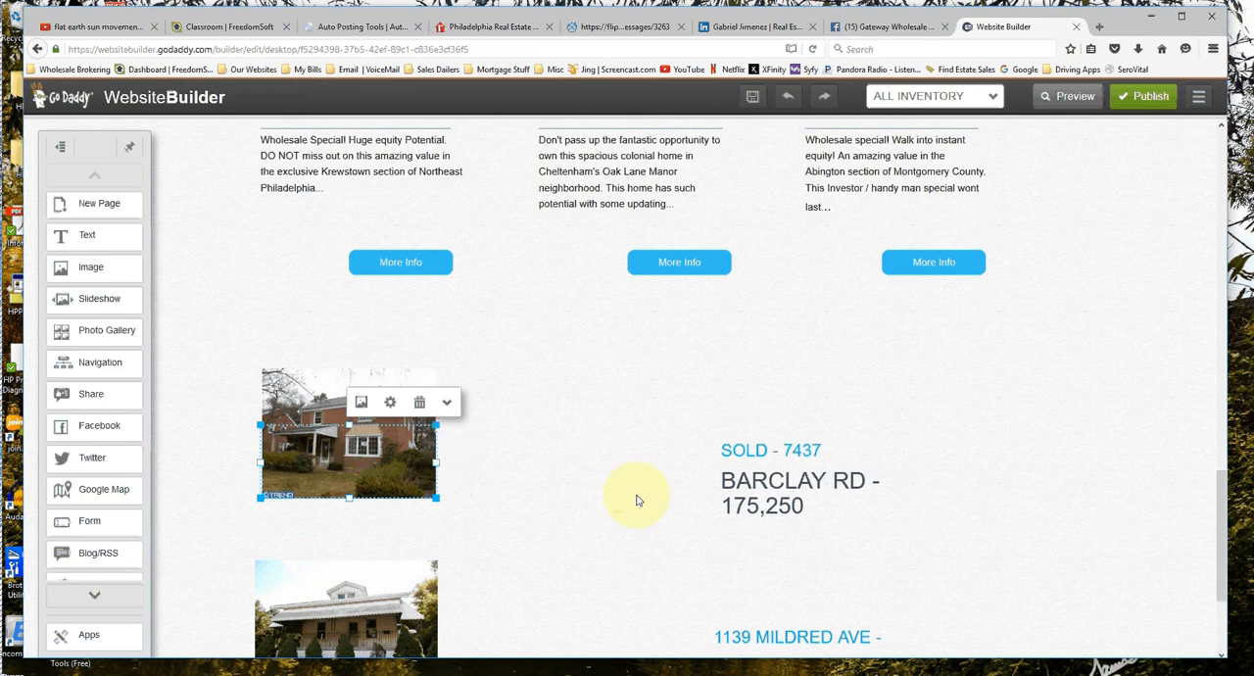
scroll(636, 499, "down", 3)
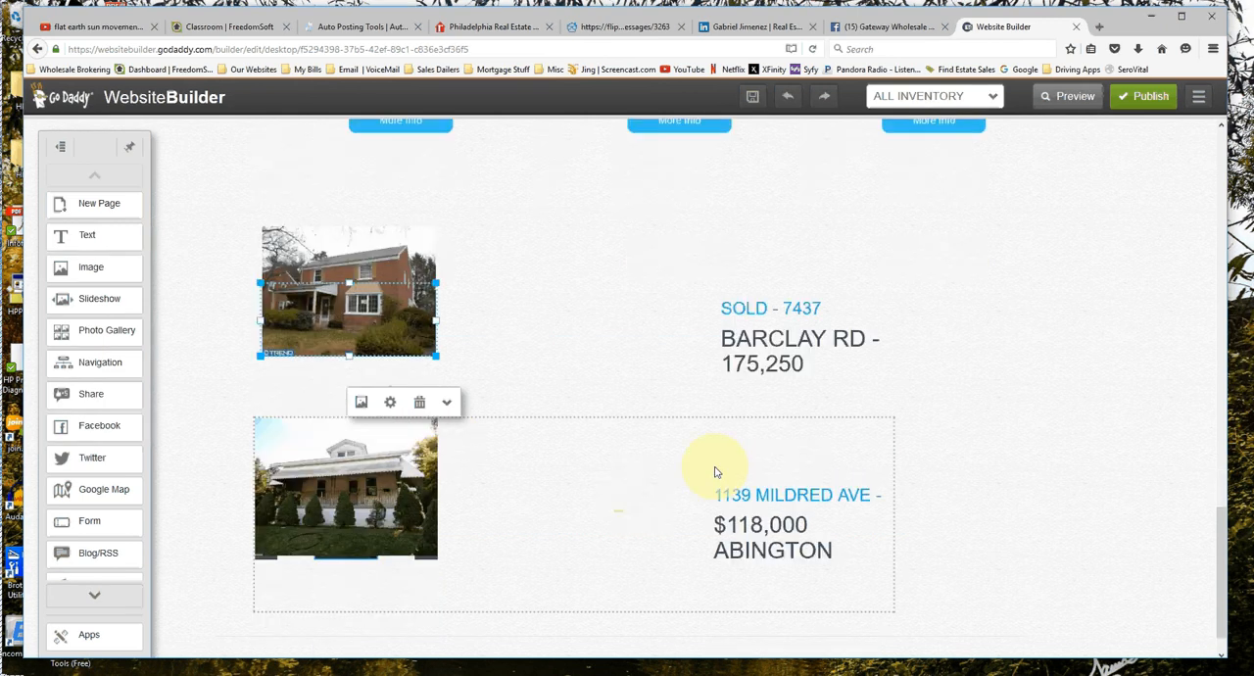
left_click_drag(411, 345, 412, 341)
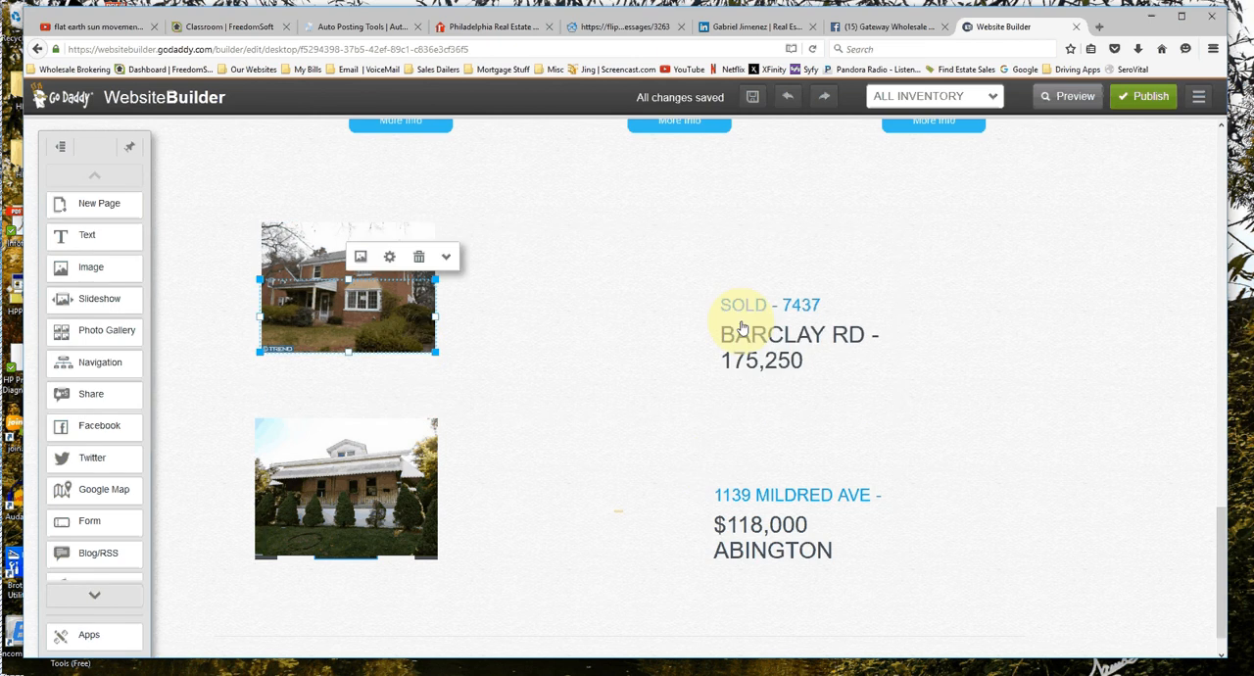
left_click(764, 363)
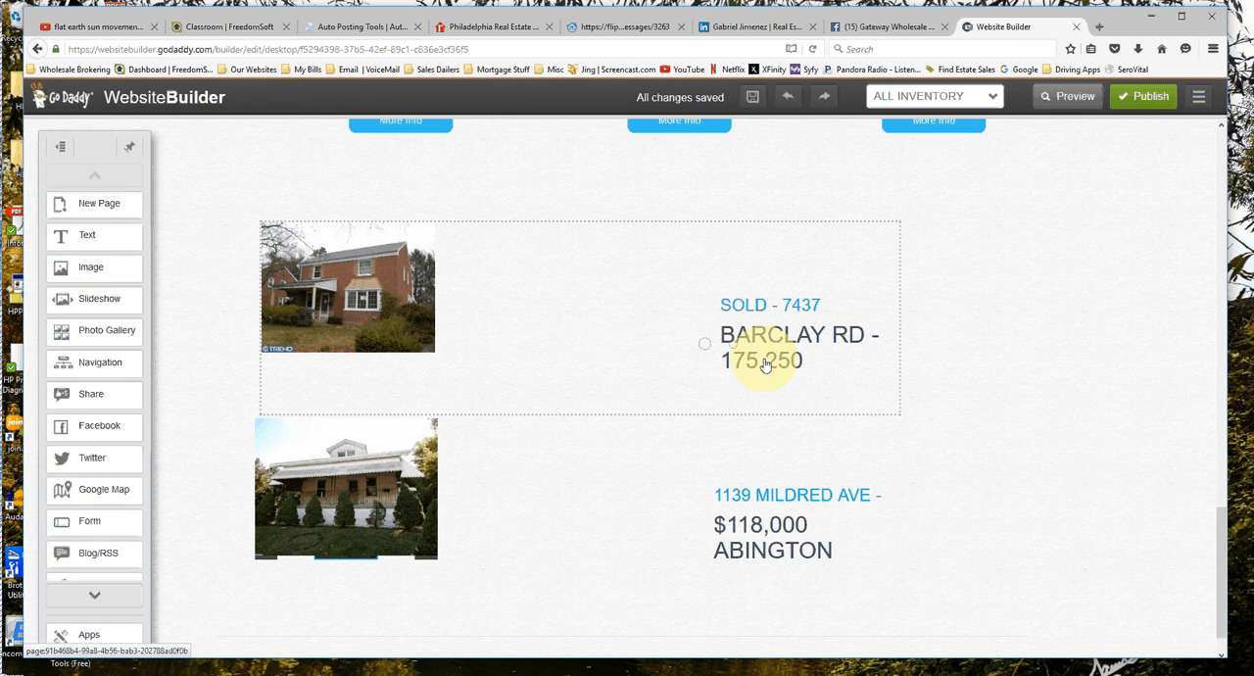
mouse_move(765, 364)
left_mouse_down()
mouse_move(630, 353)
mouse_move(771, 341)
left_mouse_up()
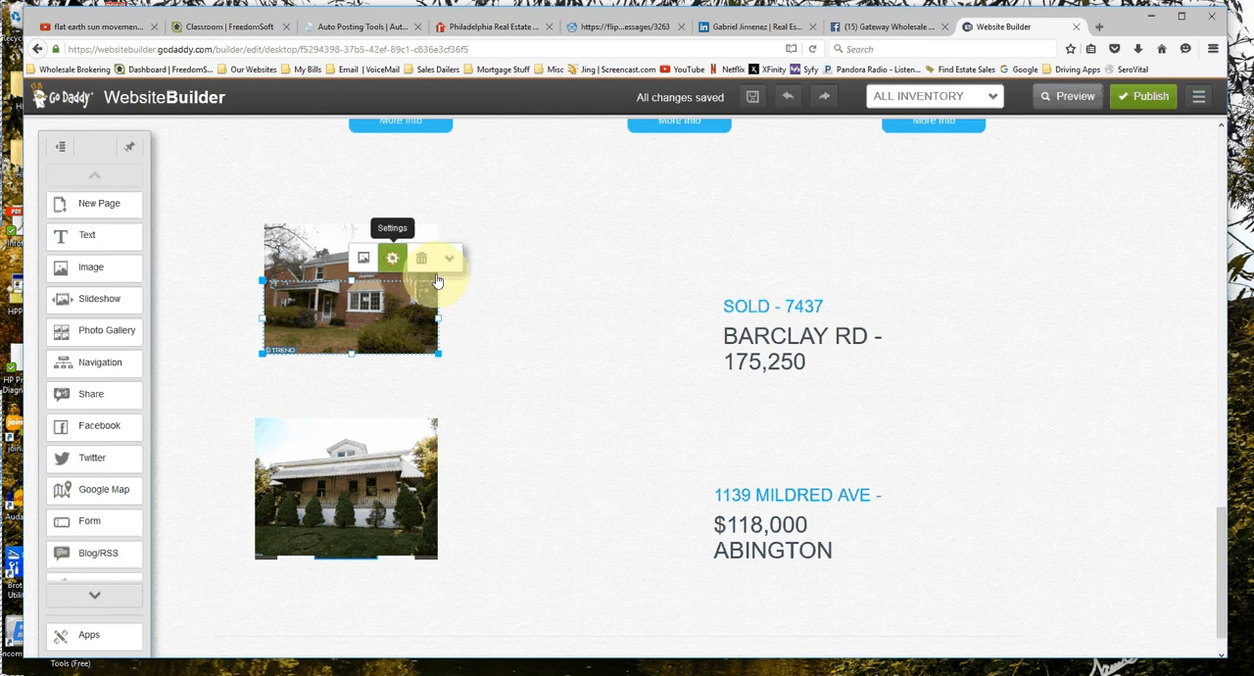
Try the second displayed style on the brick house slideshow and adjust the slideshow's size.
left_click(392, 257)
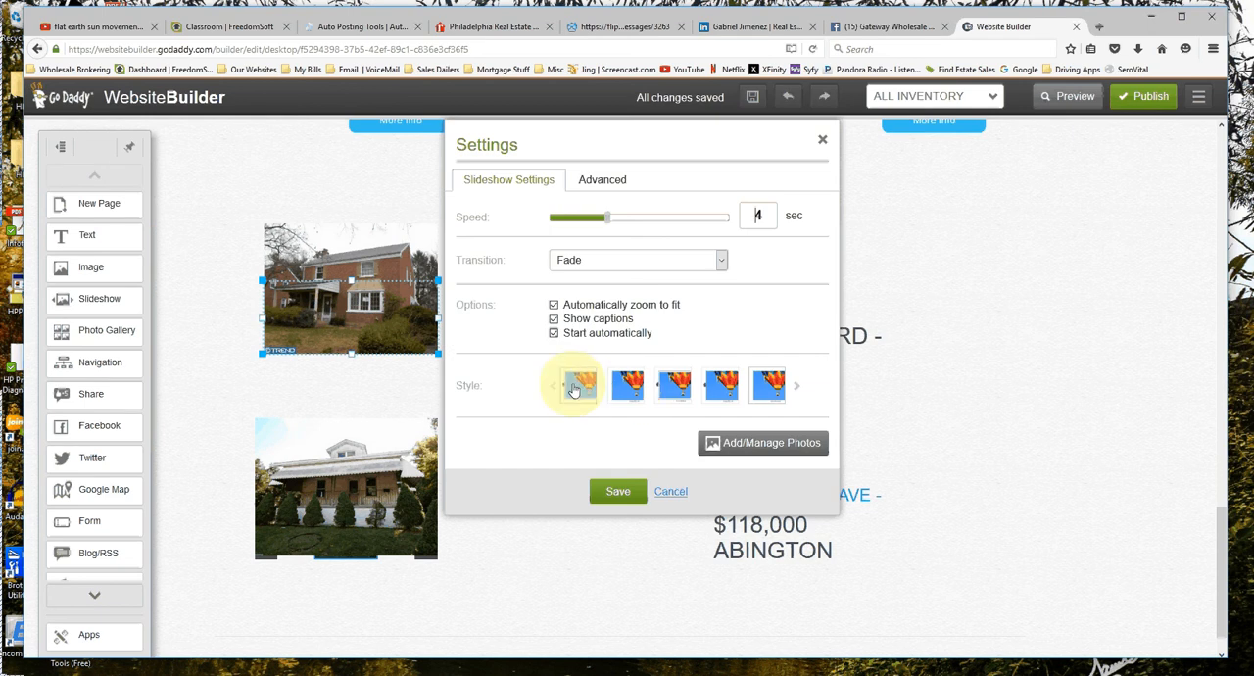
left_click(577, 388)
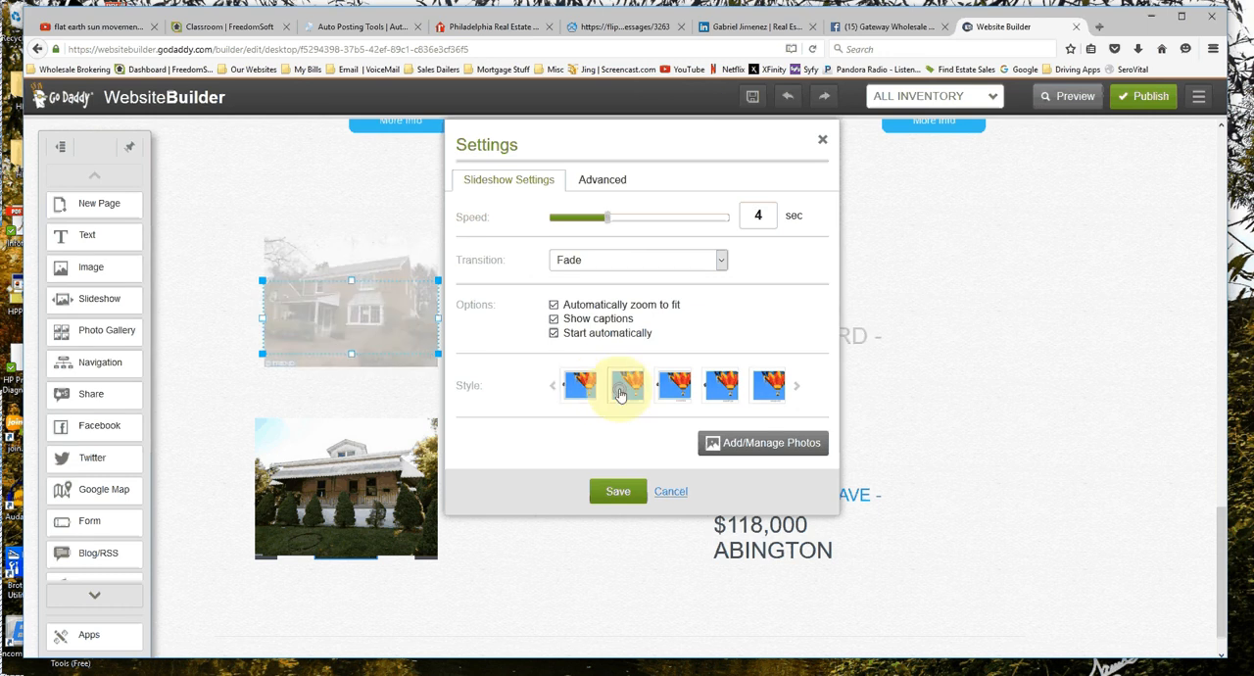
left_click(624, 493)
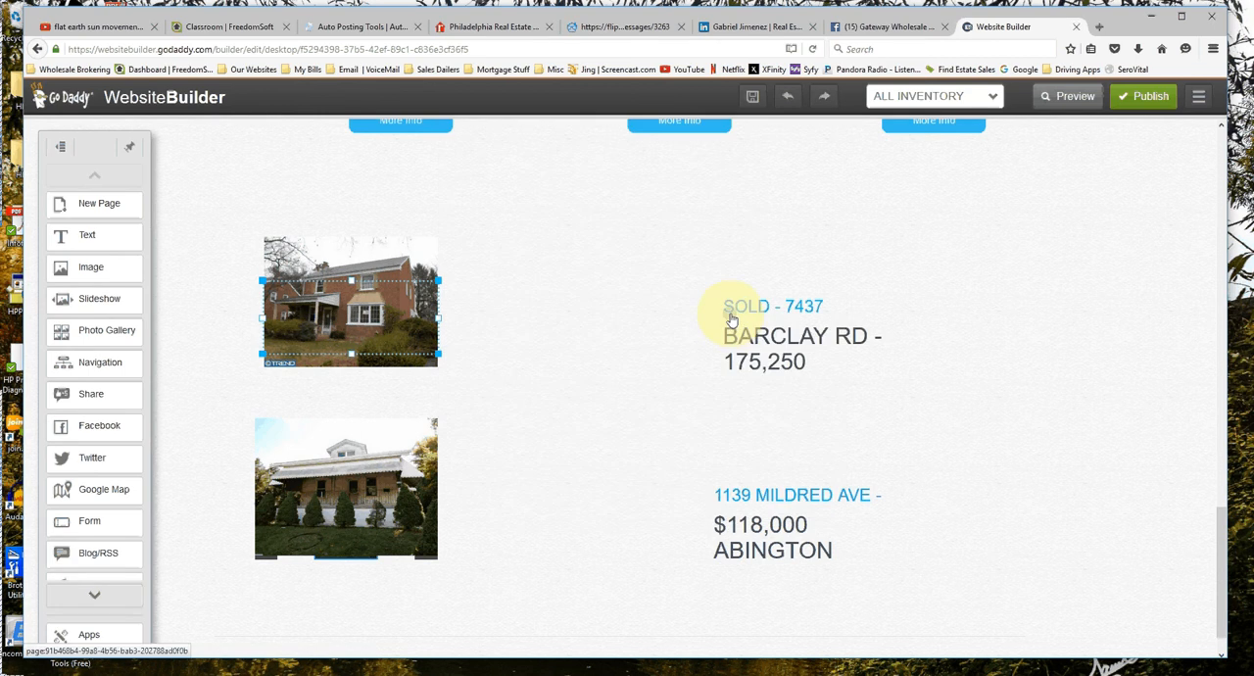
left_click_drag(438, 317, 470, 328)
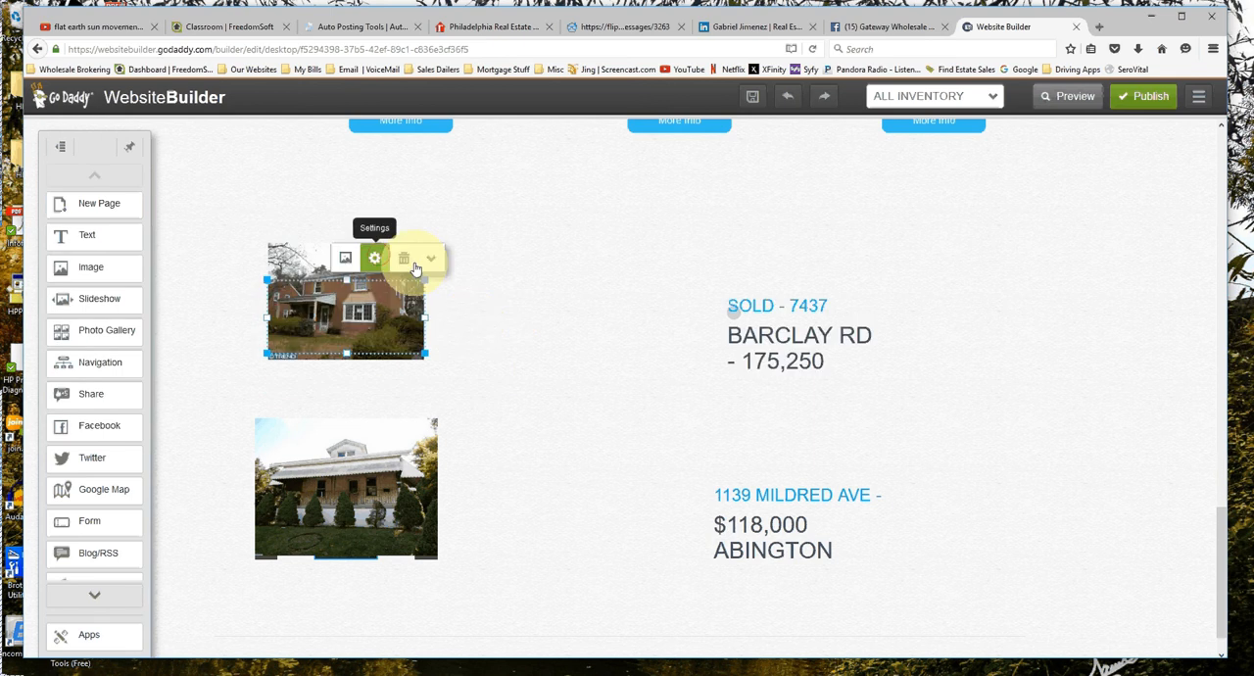
Apply the first displayed style to the brick house slideshow, then enlarge it and reposition it above the porch house slideshow.
left_click(375, 258)
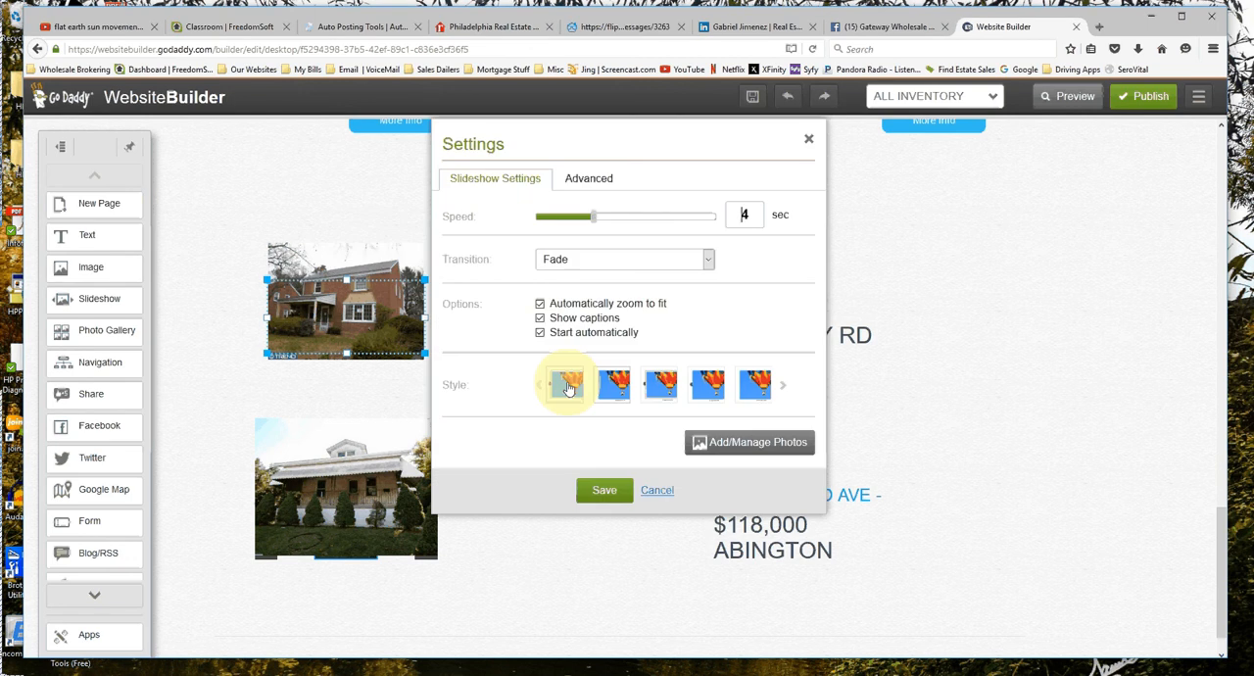
left_click(567, 385)
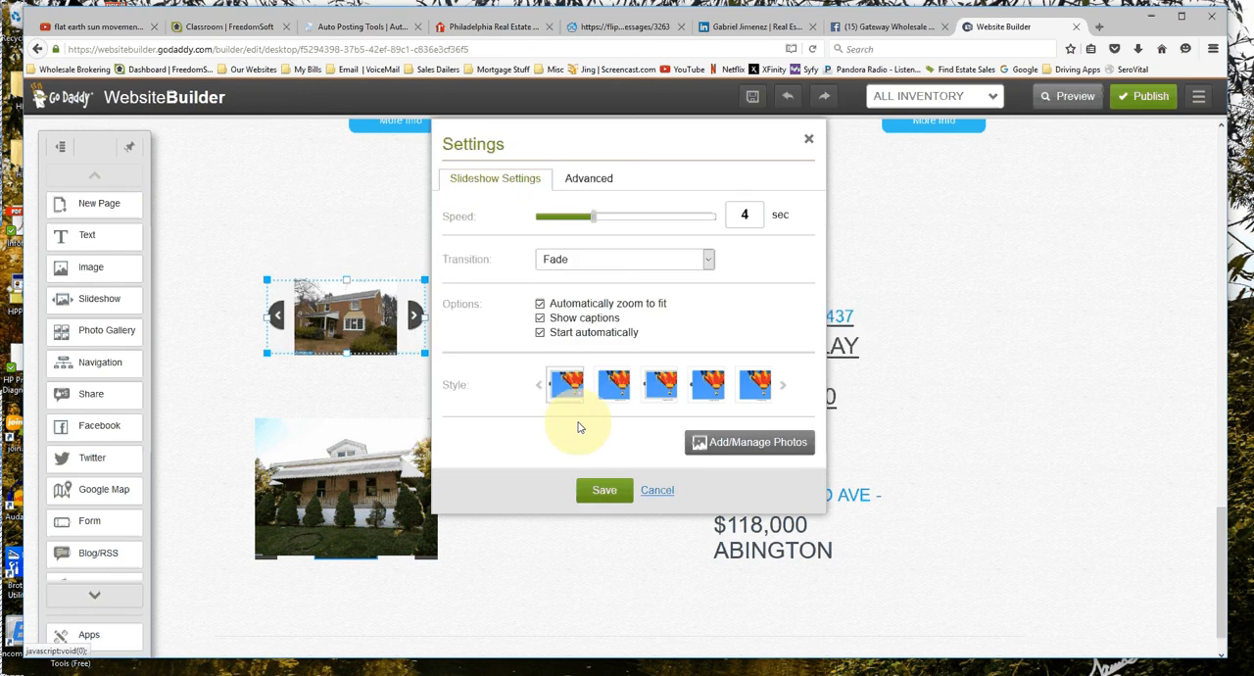
left_click(603, 489)
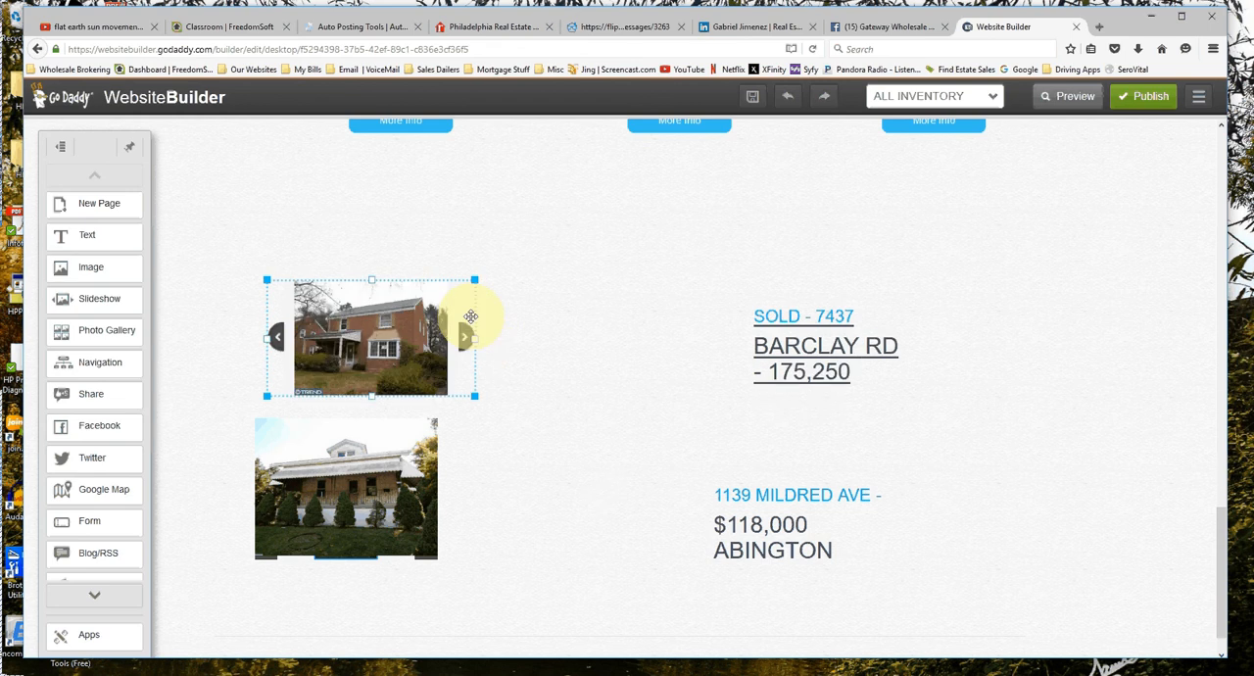
left_click_drag(470, 315, 433, 299)
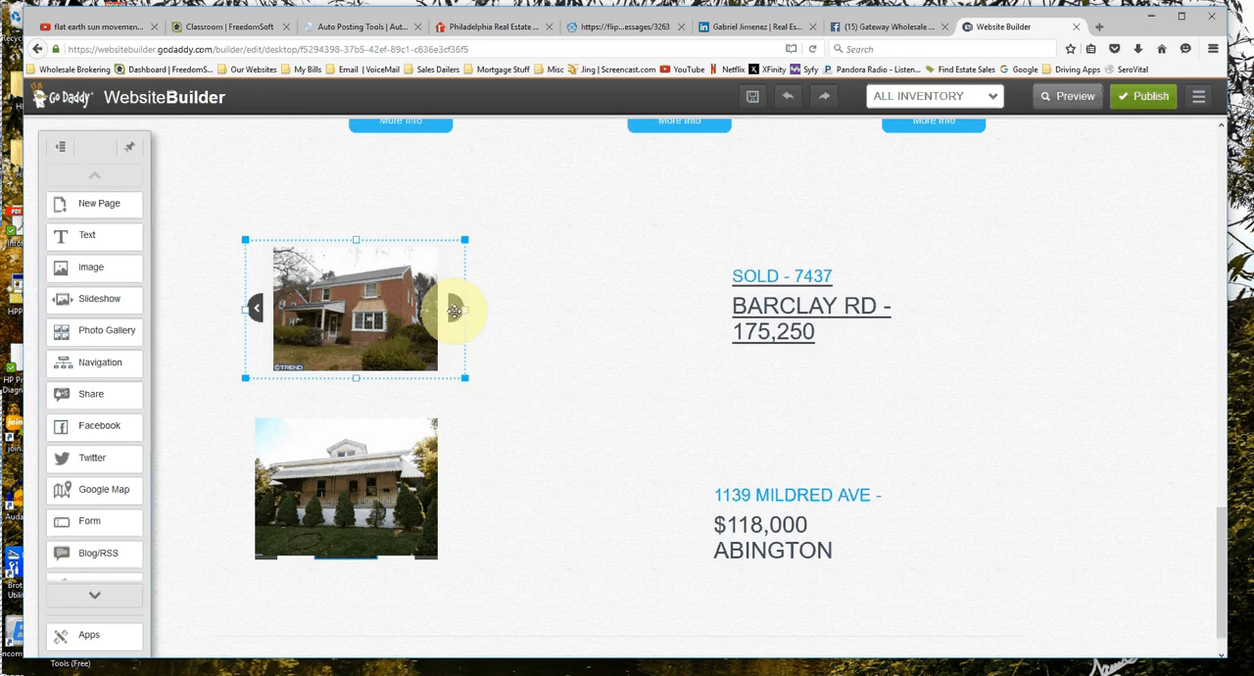
Apply the first displayed style, with side arrows, to the porch house slideshow.
scroll(461, 308, "down", 1)
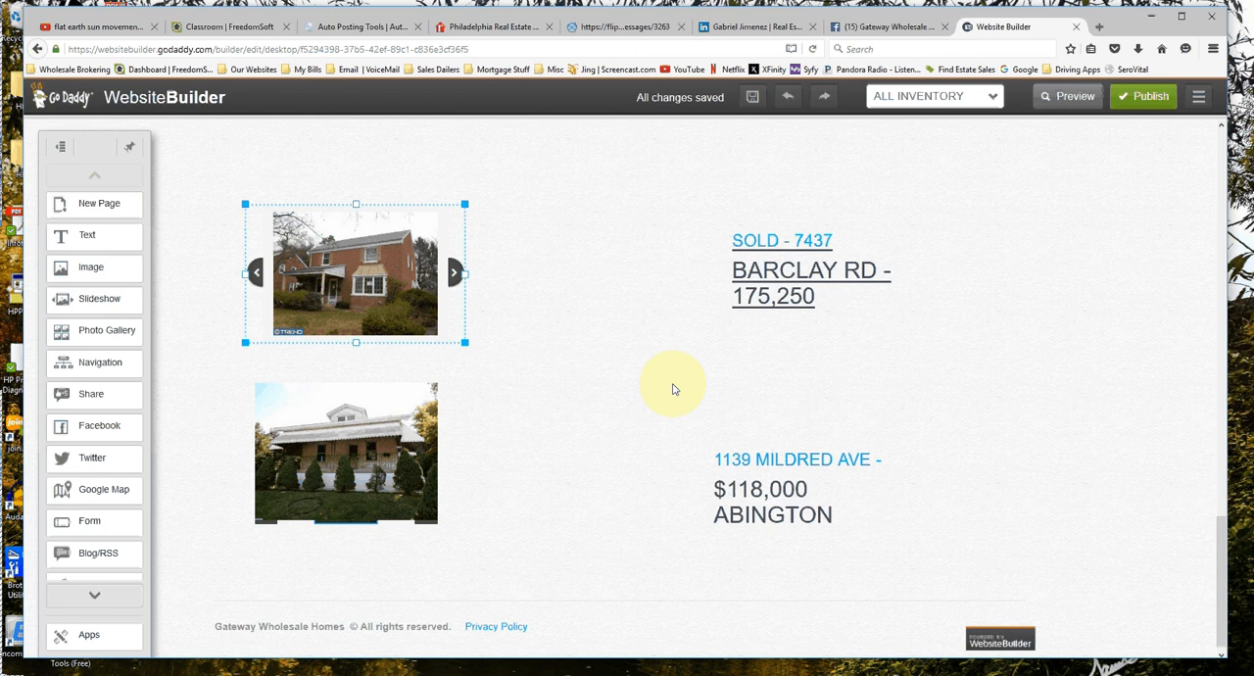
left_click(396, 443)
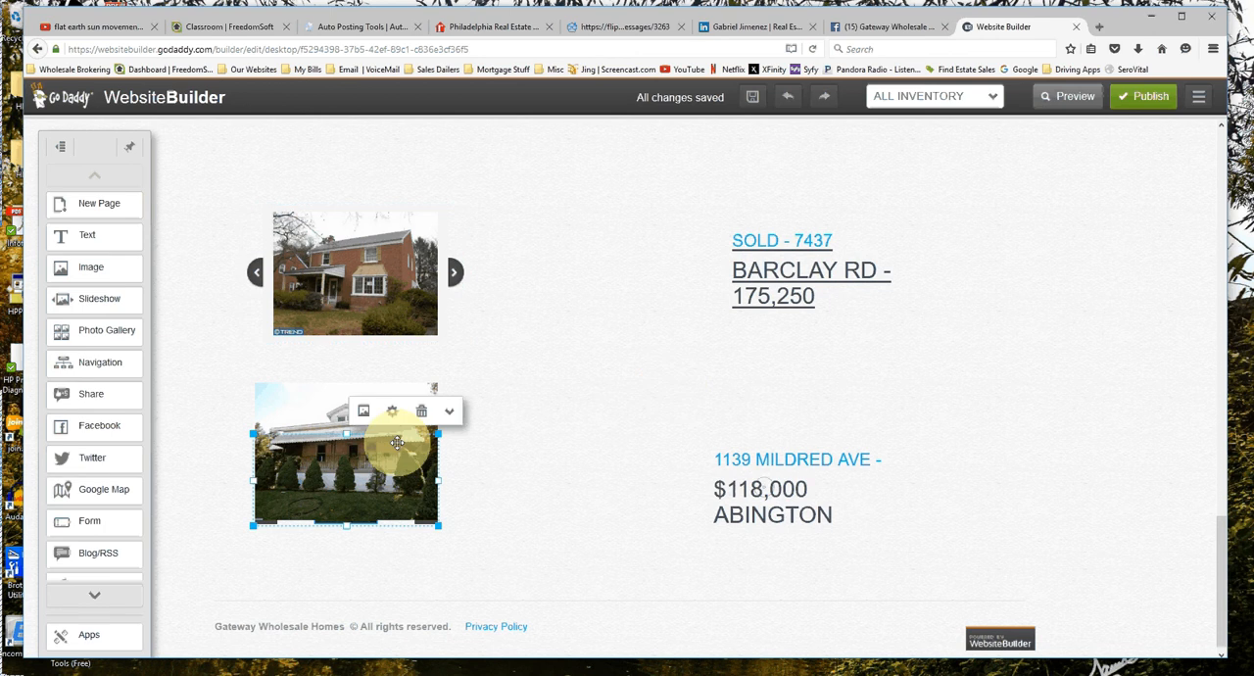
double_click(396, 442)
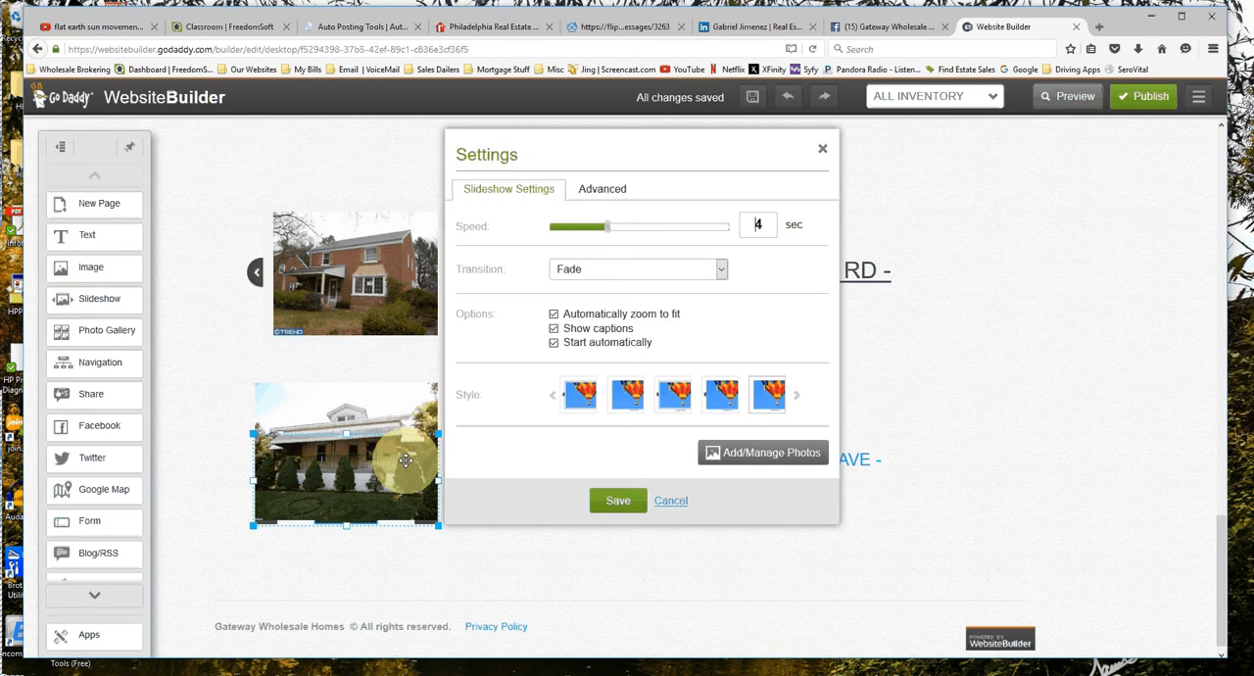
left_click(744, 454)
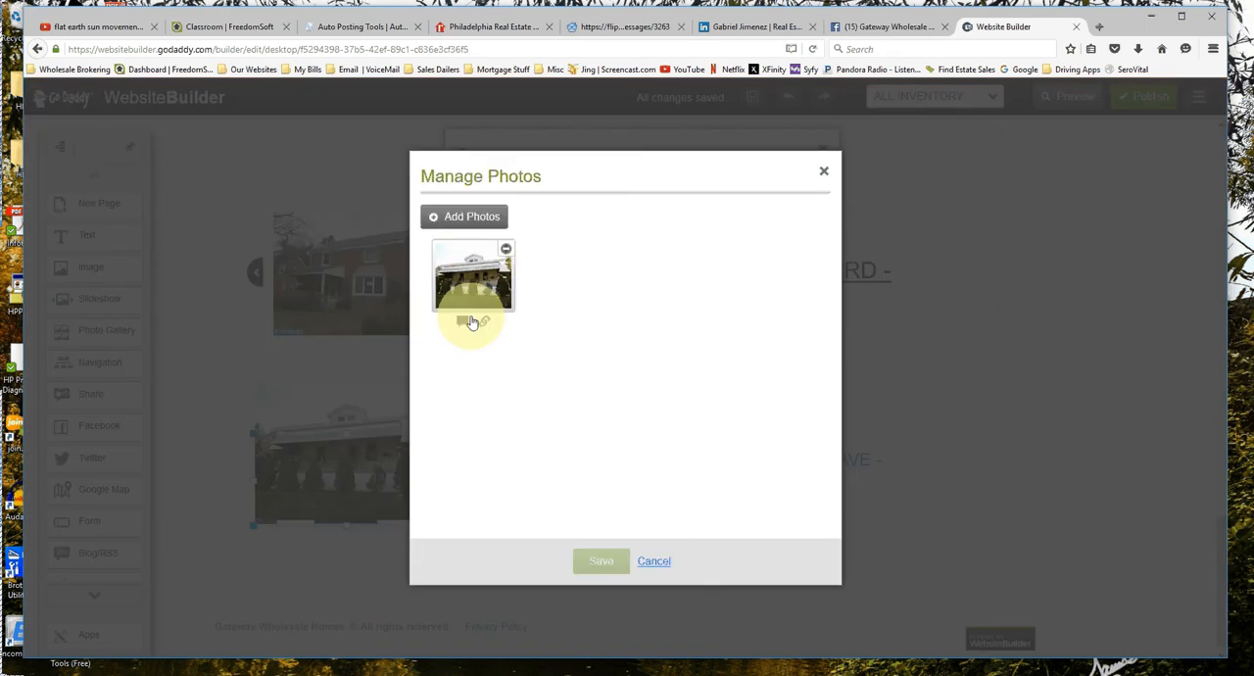
left_click(653, 560)
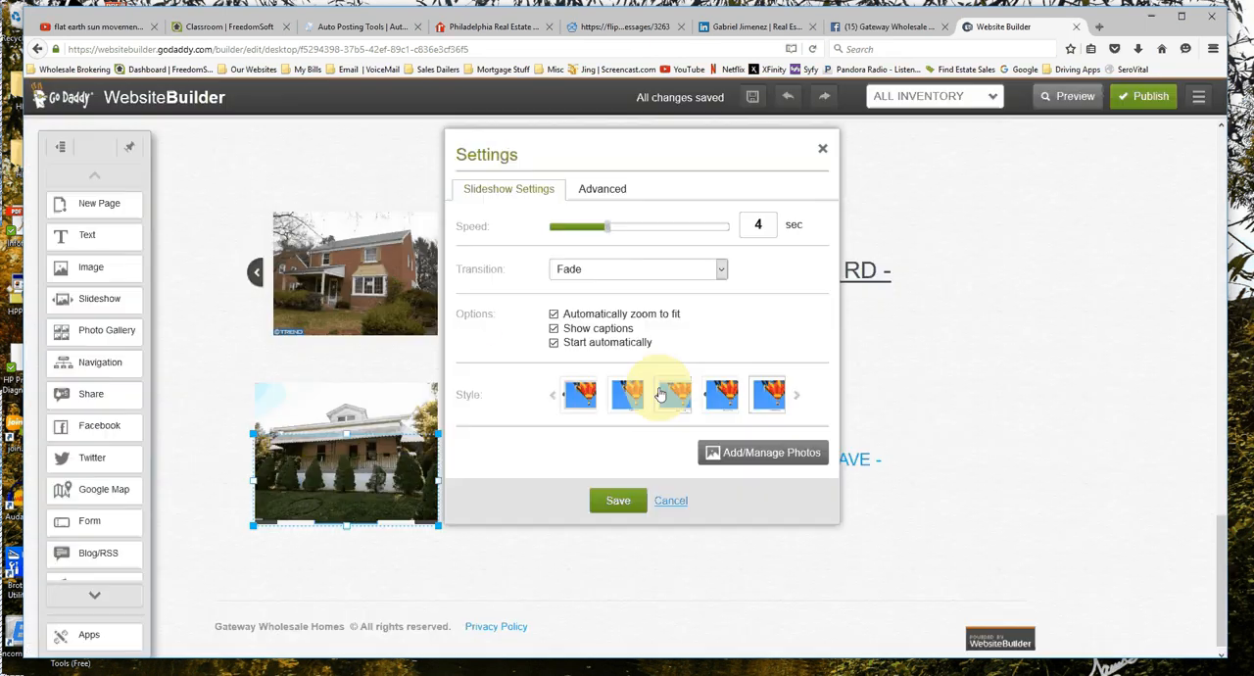
left_click(742, 396)
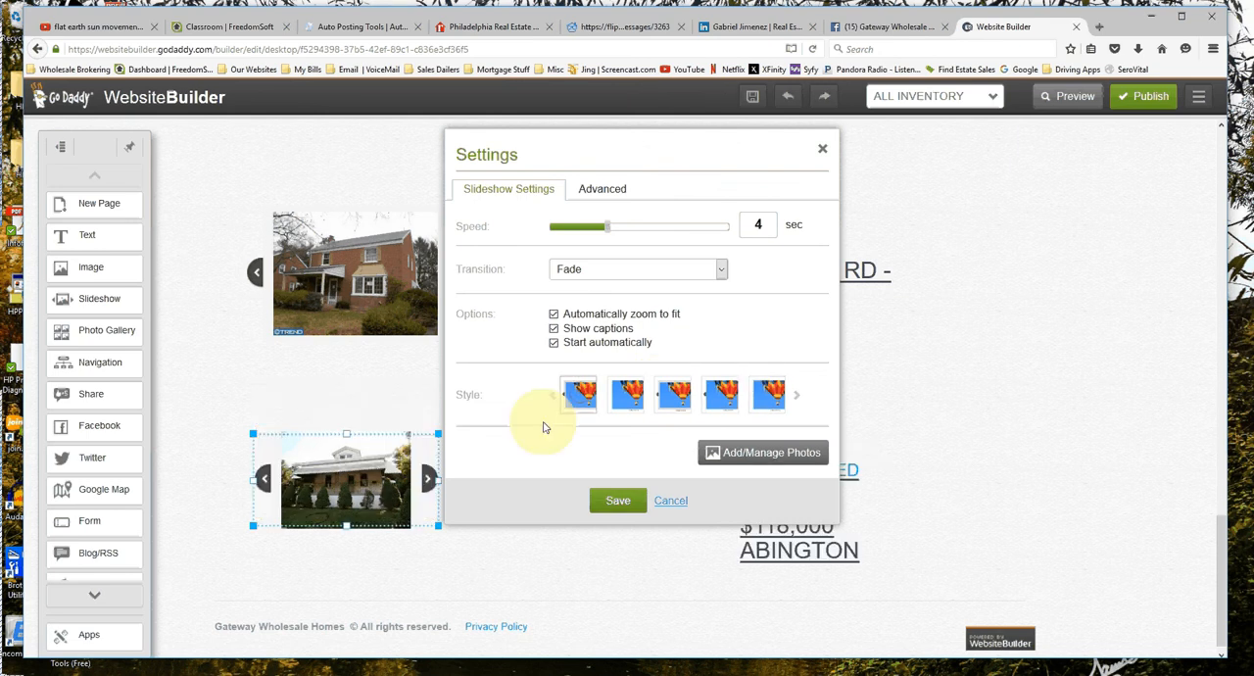
Check the porch house photo's caption and link destination, and save the slideshow's settings.
left_click(744, 452)
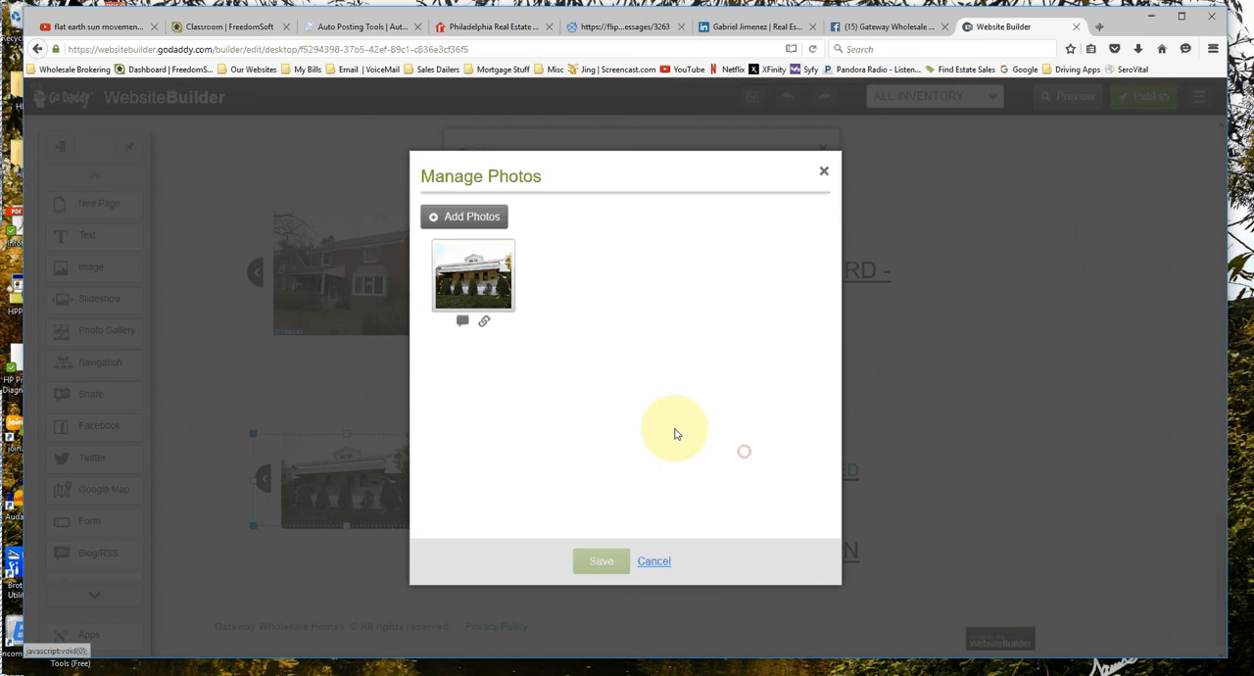
left_click(483, 323)
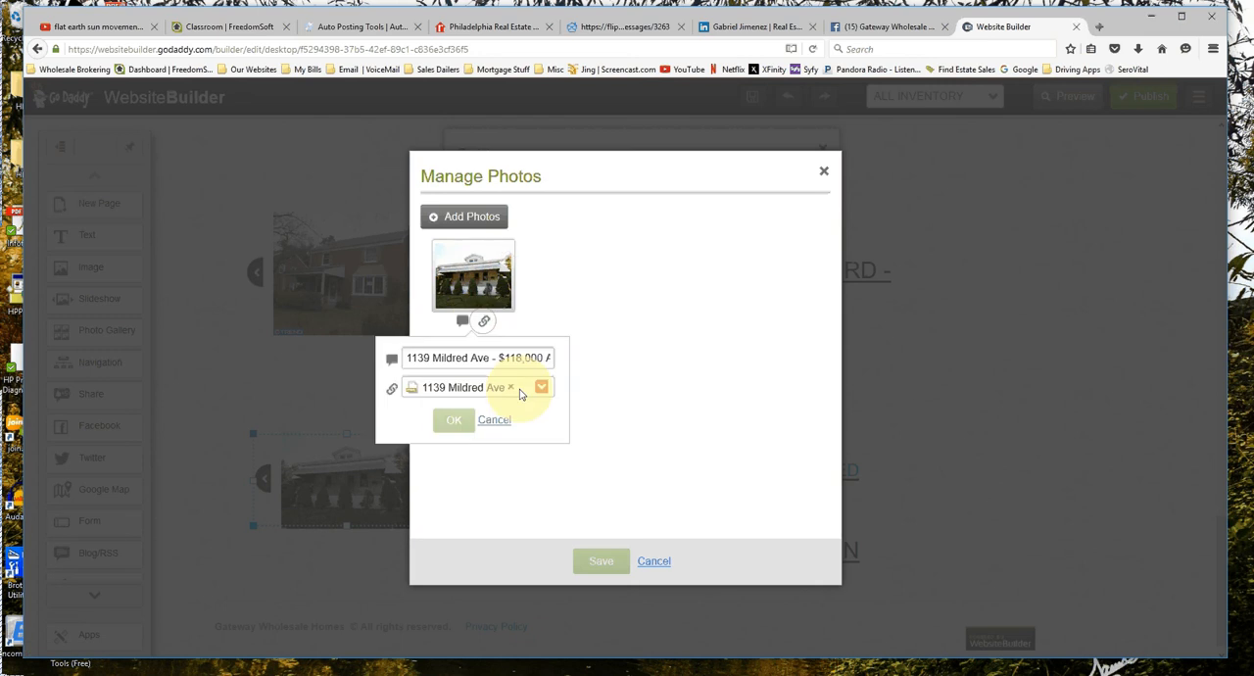
left_click(457, 420)
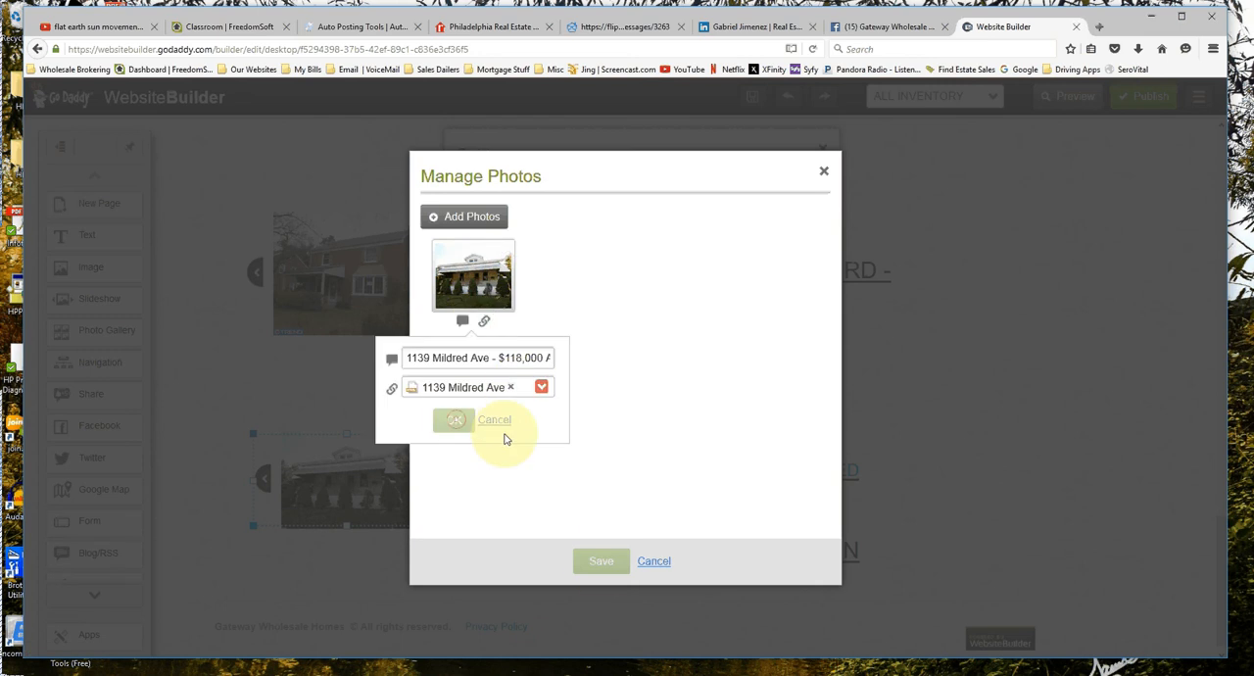
left_click(602, 562)
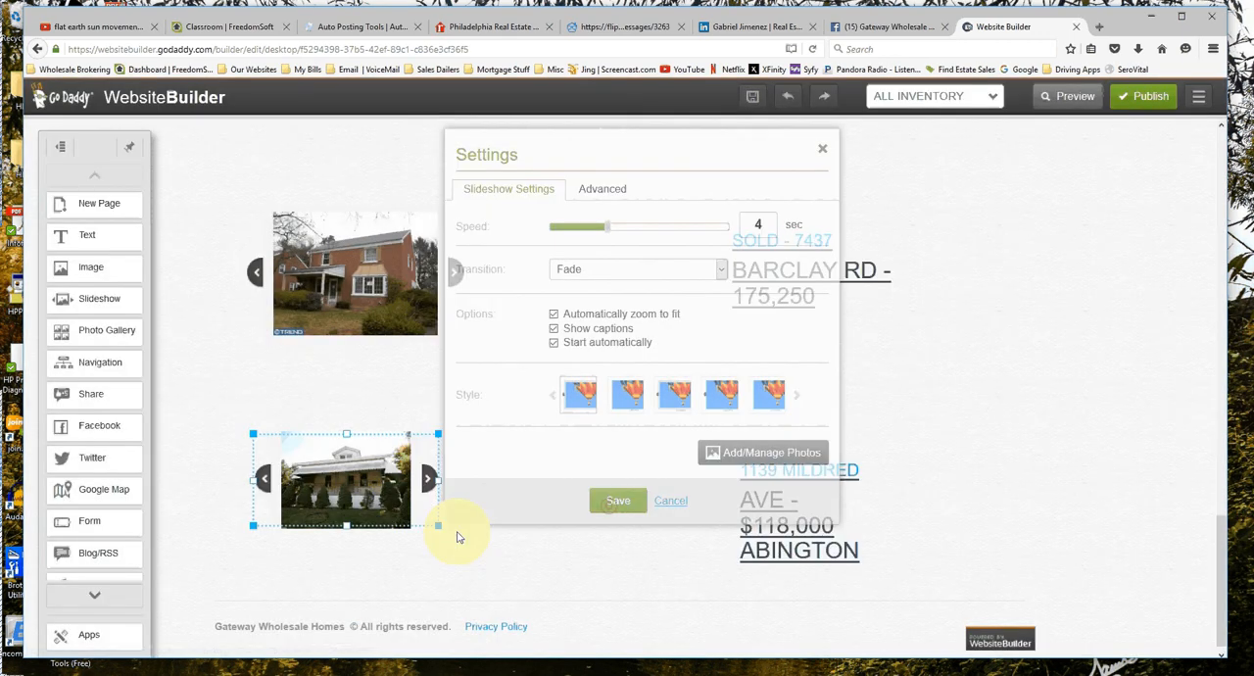
Enlarge the porch house slideshow and move the brick house slideshow down into left alignment just above it.
left_click_drag(448, 534, 494, 572)
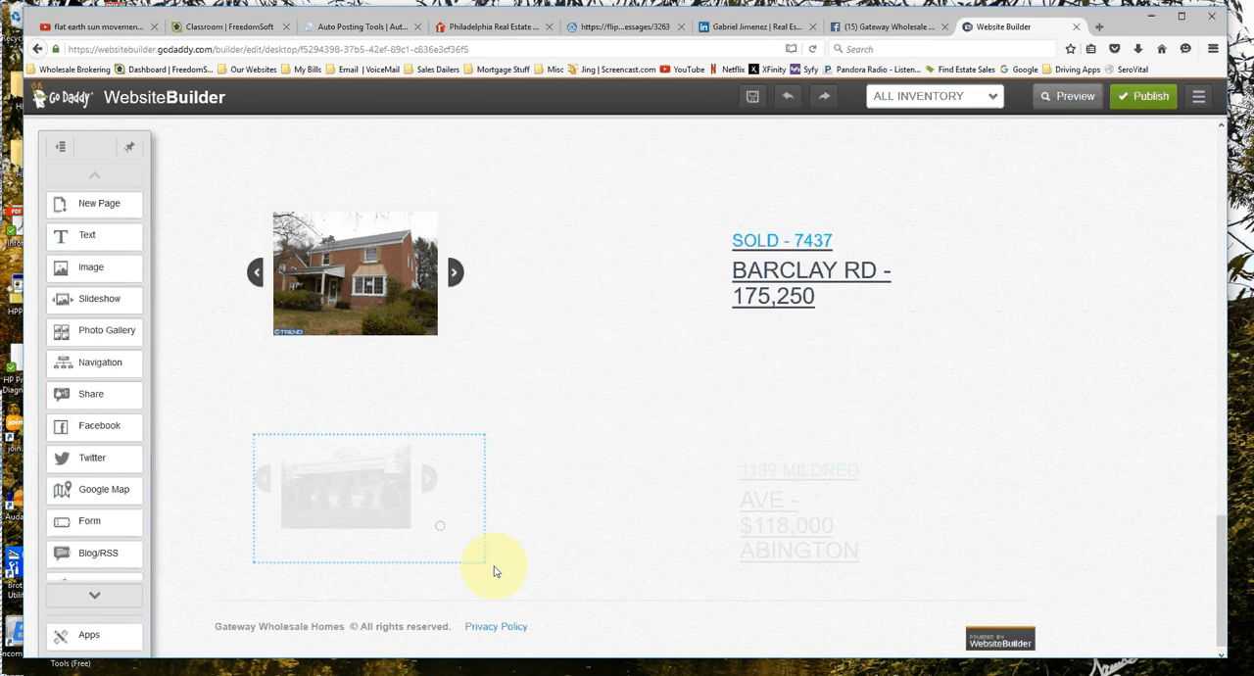
left_click_drag(495, 571, 477, 554)
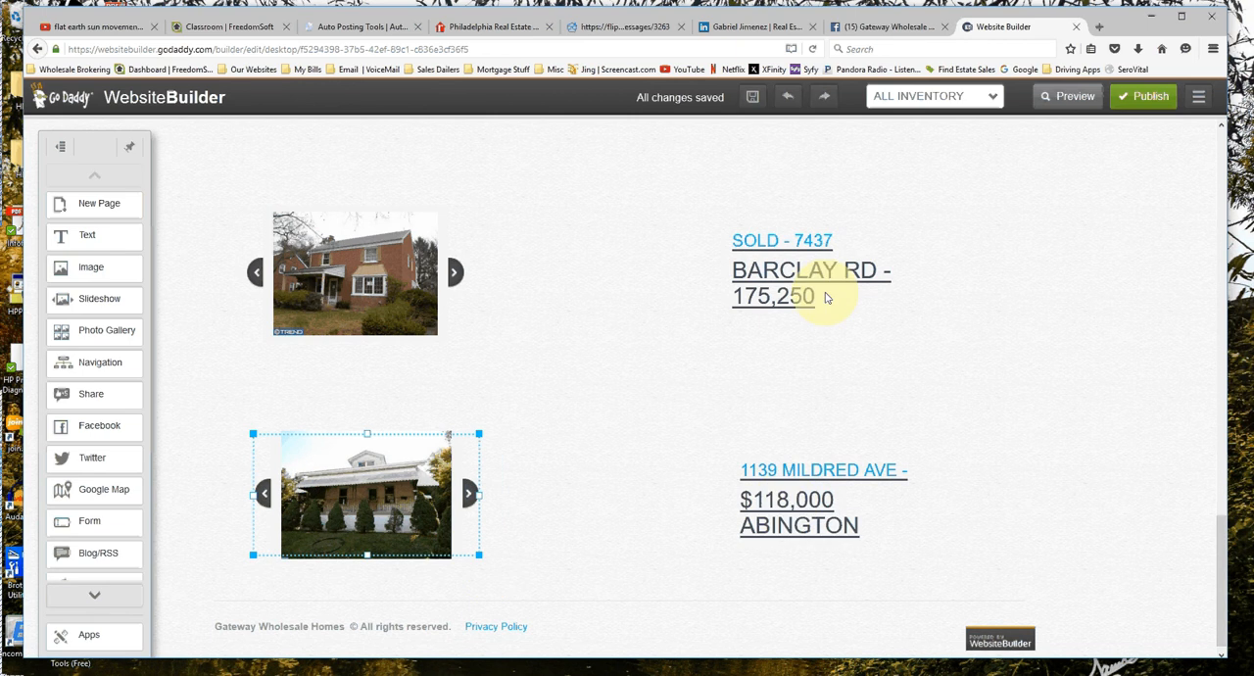
scroll(497, 464, "up", 1)
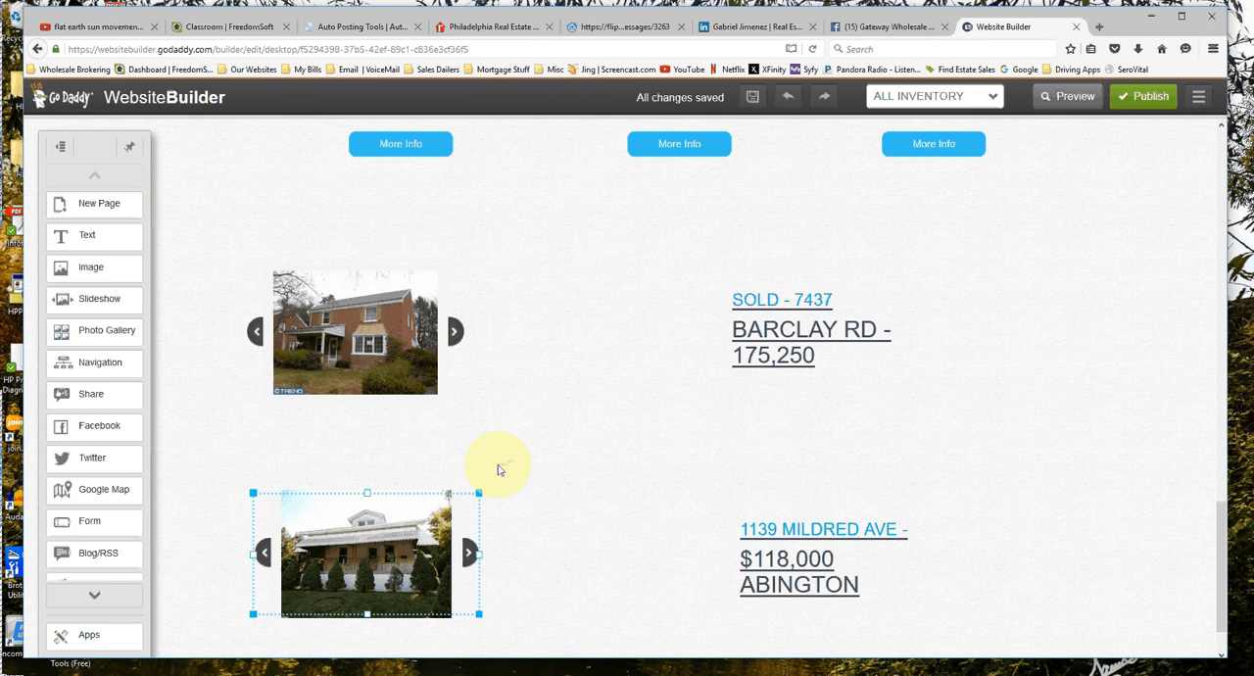
scroll(514, 458, "down", 1)
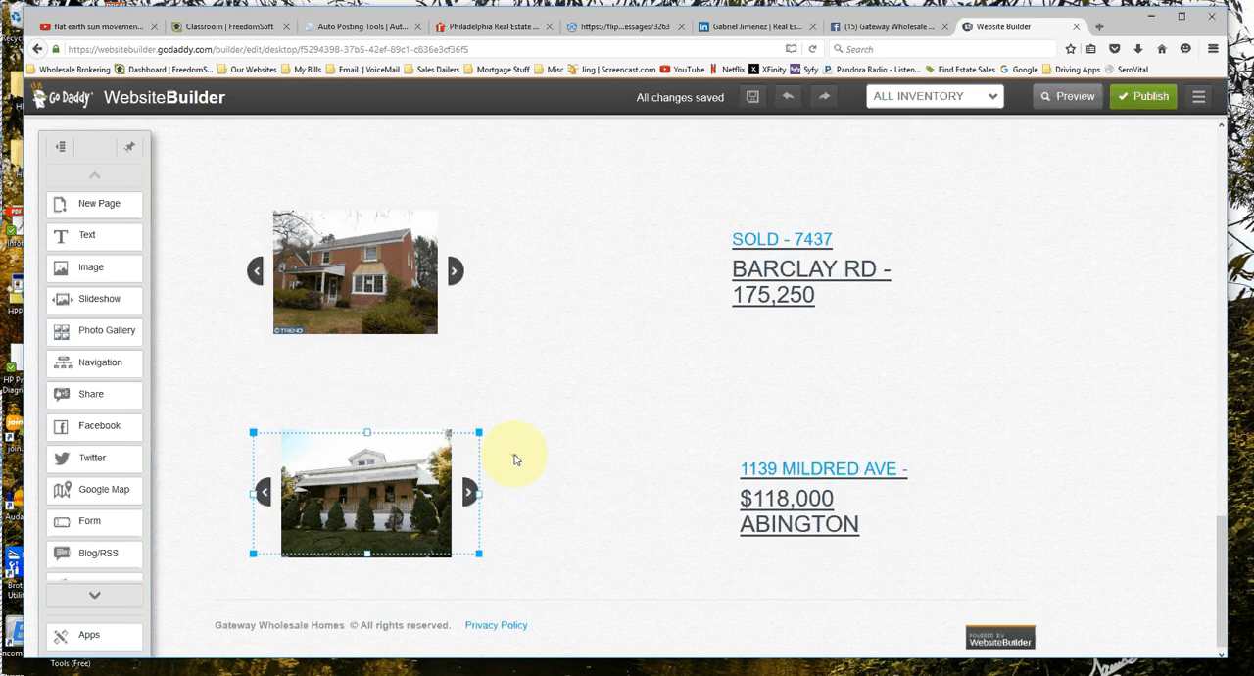
left_click_drag(420, 290, 429, 341)
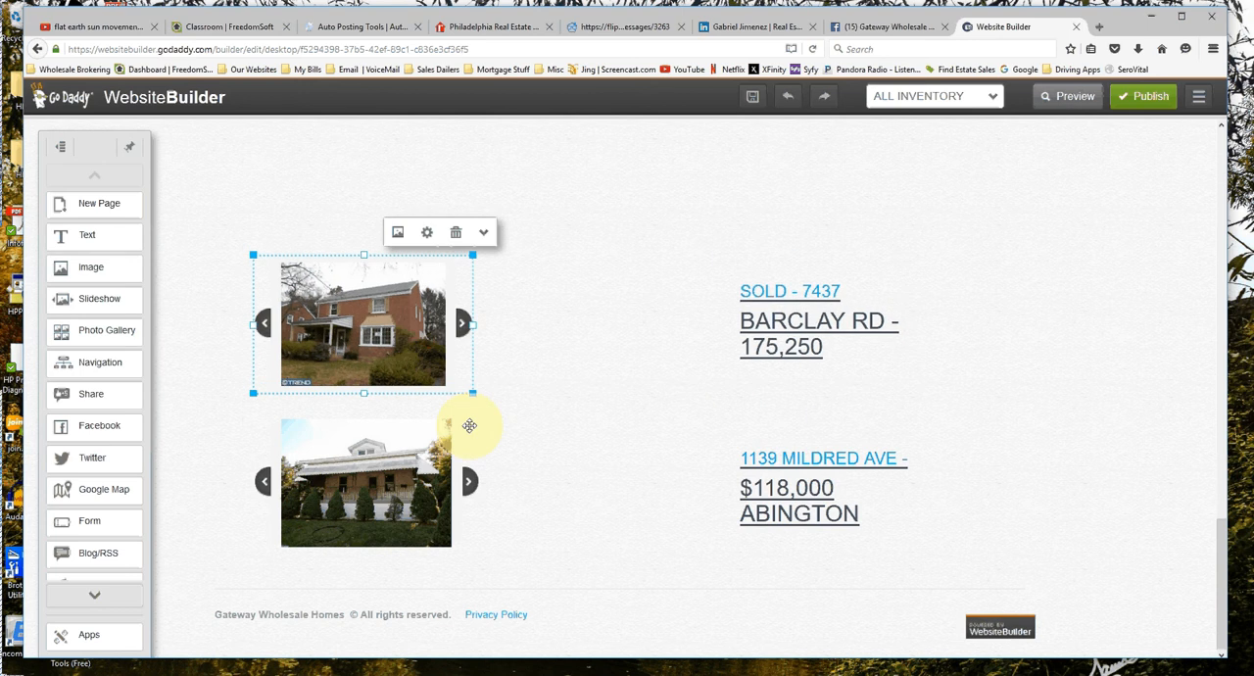
Preview the All Inventory page and look through its rows of listings.
scroll(807, 481, "up", 1)
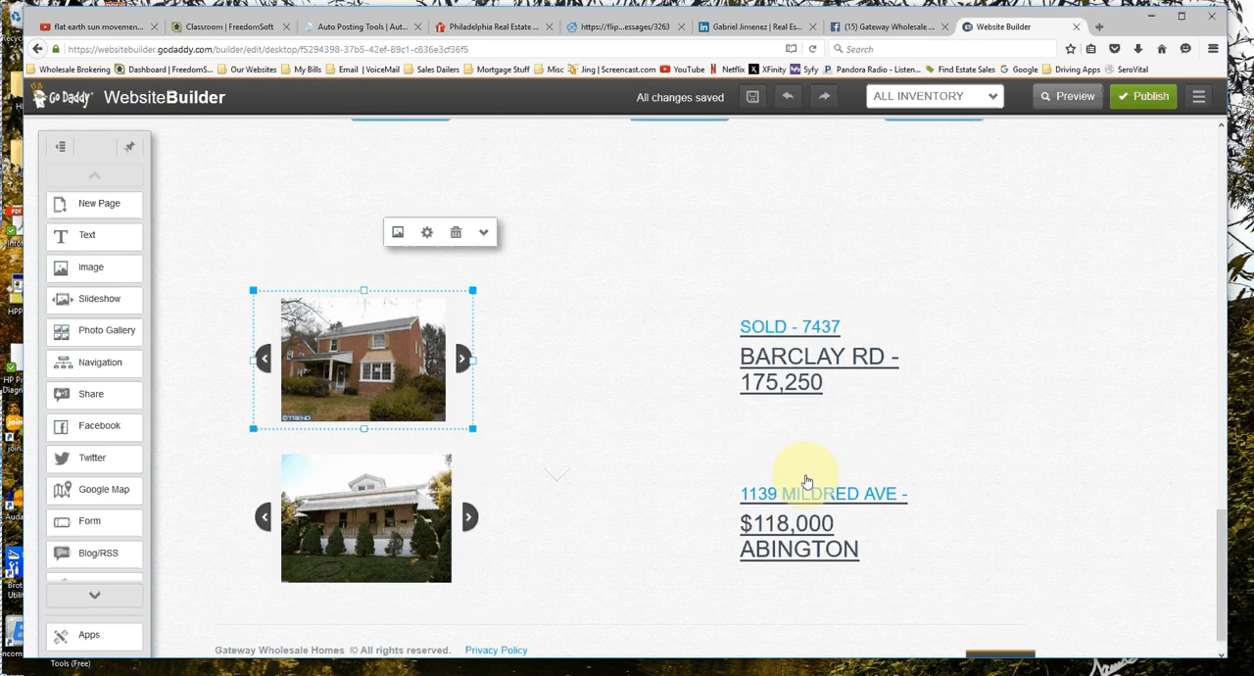
left_click(1074, 106)
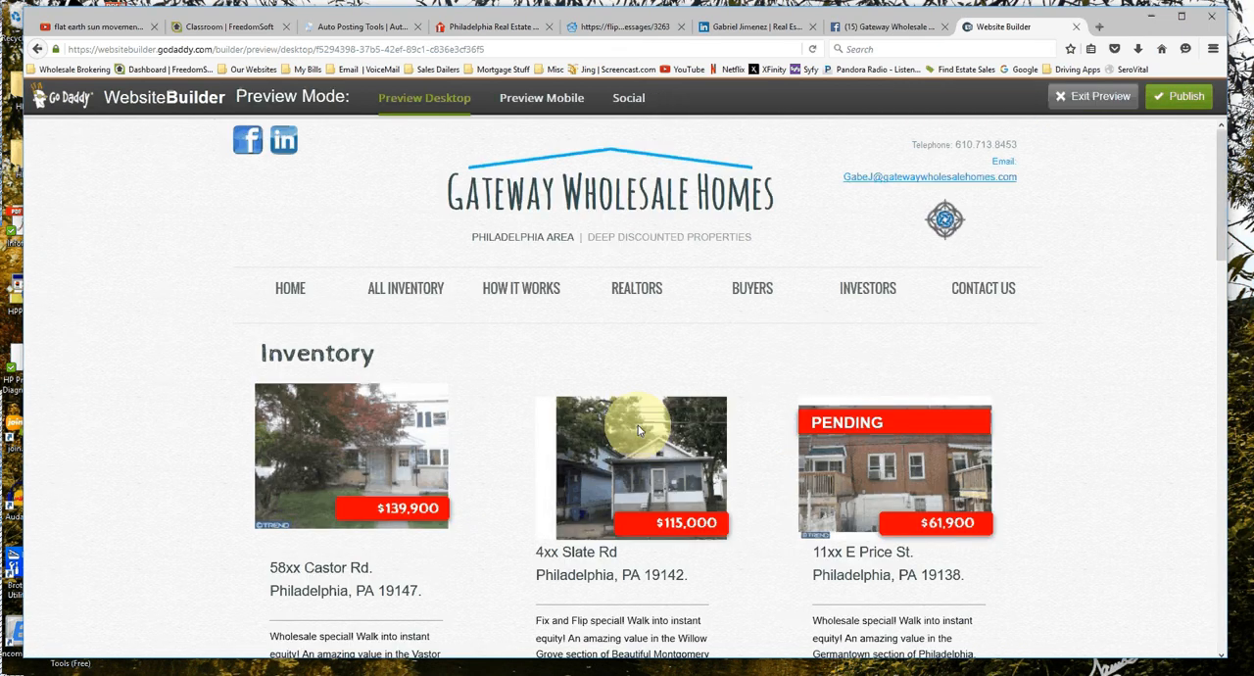
scroll(457, 316, "down", 3)
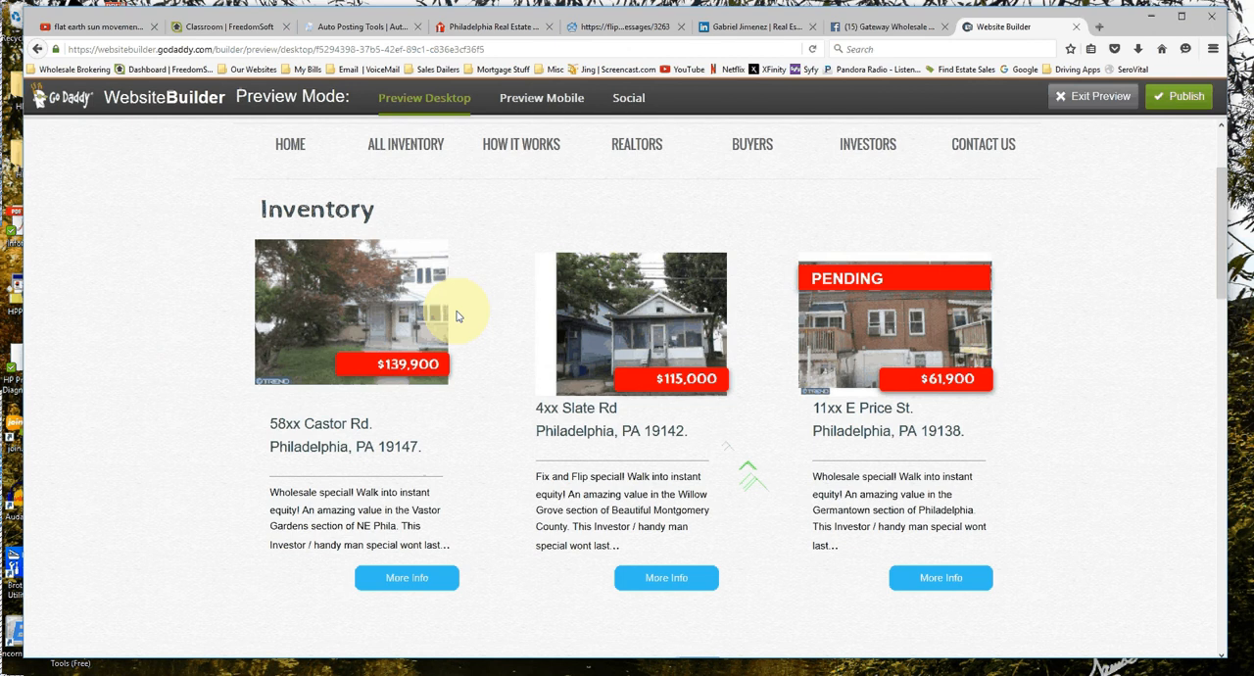
scroll(460, 316, "down", 5)
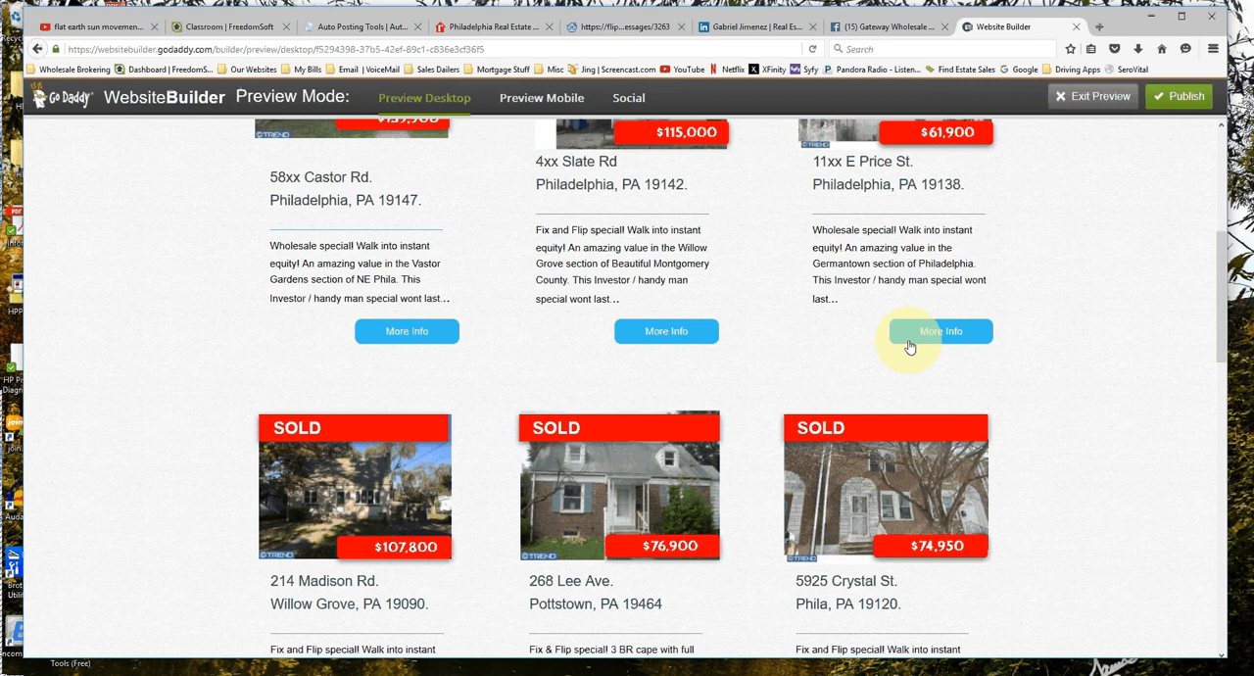
scroll(909, 347, "down", 3)
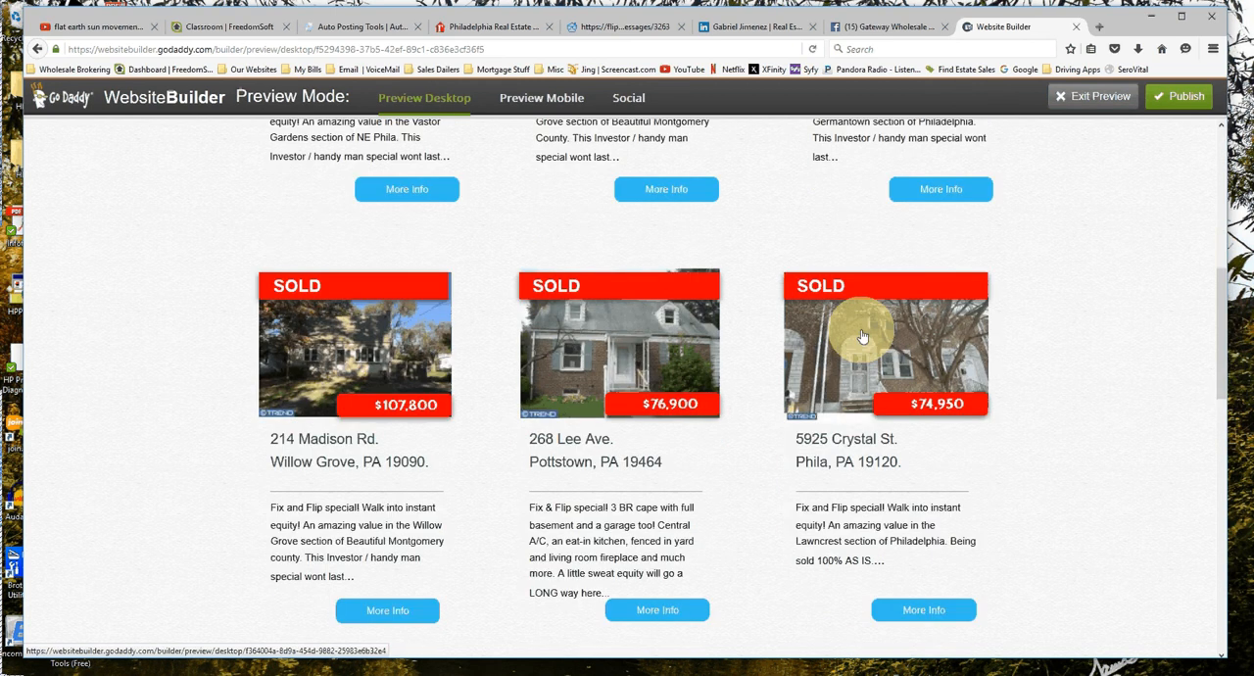
Open the $74,950 sold listing from its photo in the preview, and review its detail page.
left_click(862, 337)
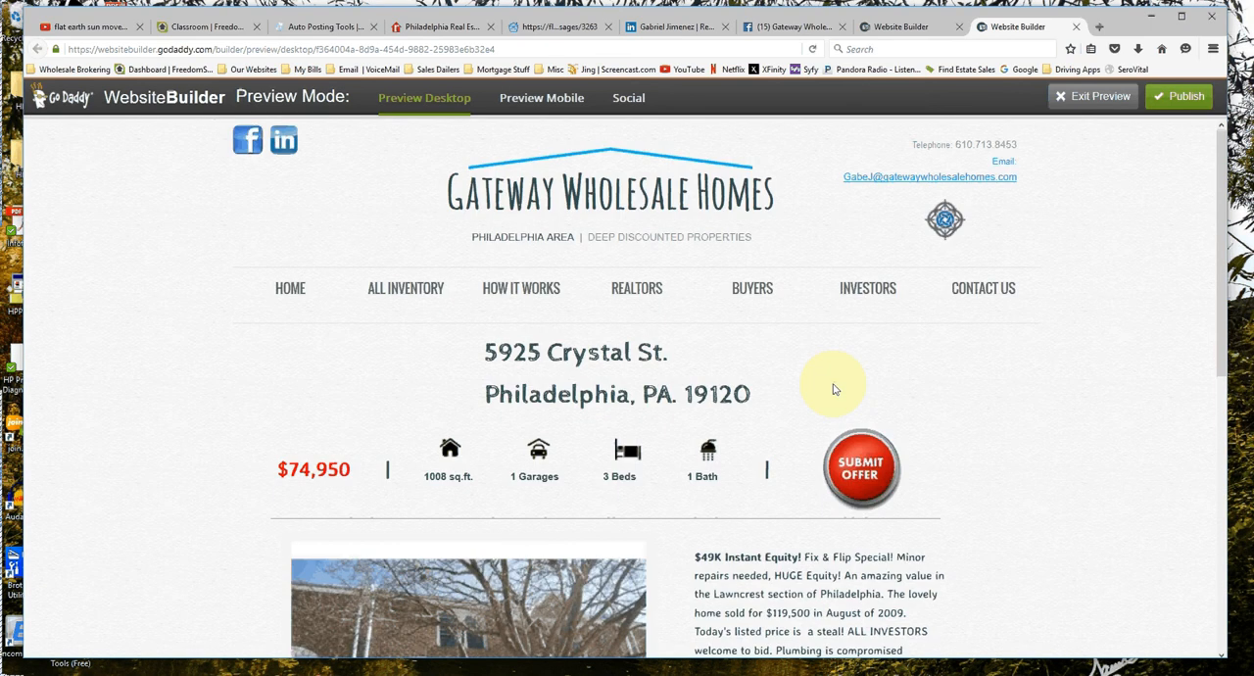
scroll(834, 389, "down", 5)
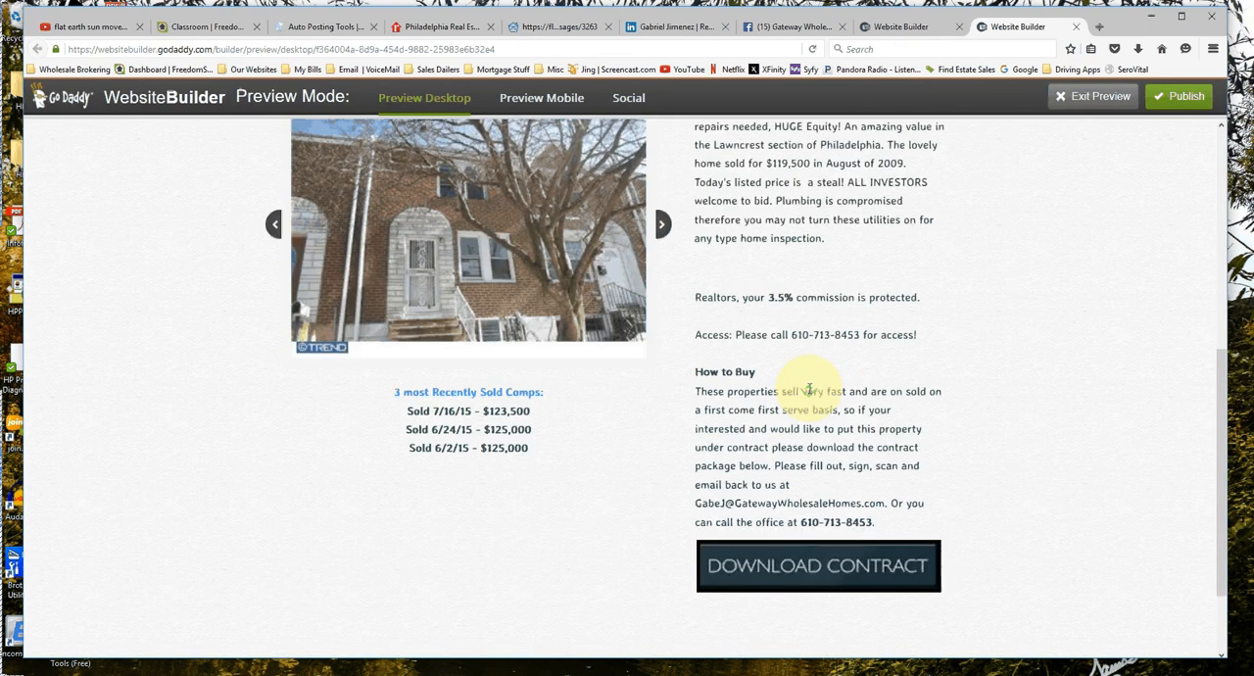
scroll(809, 390, "up", 2)
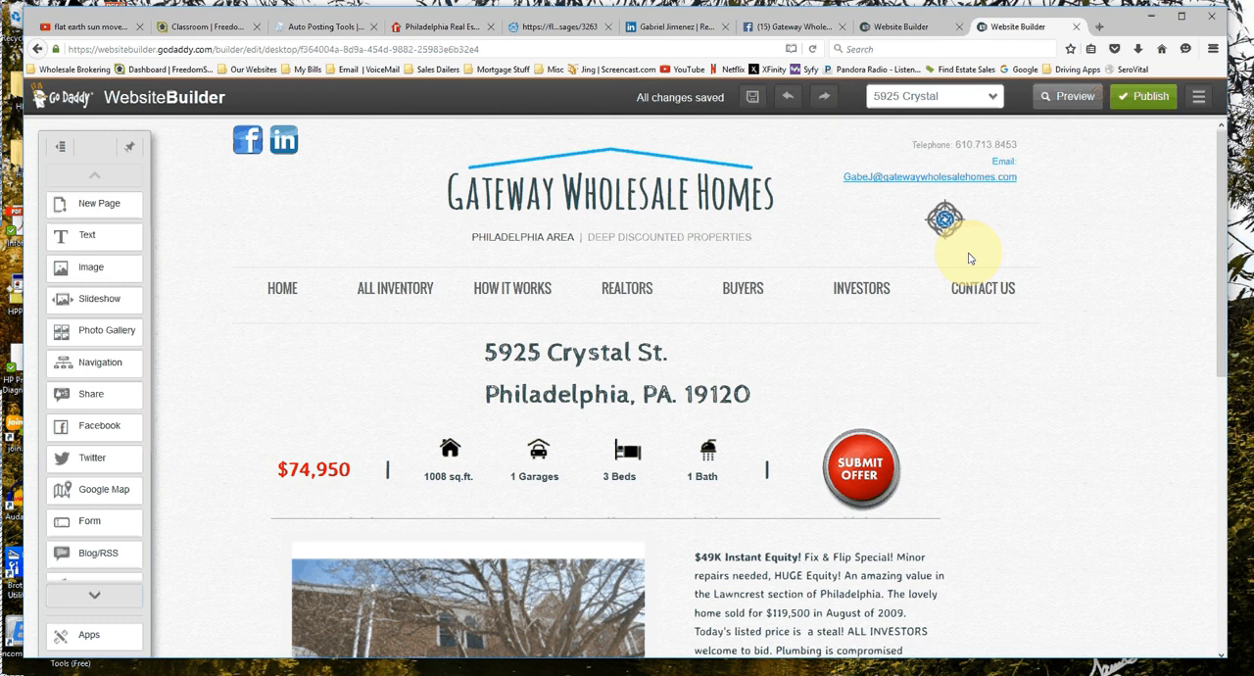
Return to the All Inventory page in the editor and try the brick house slideshow's caption link.
scroll(421, 223, "down", 1)
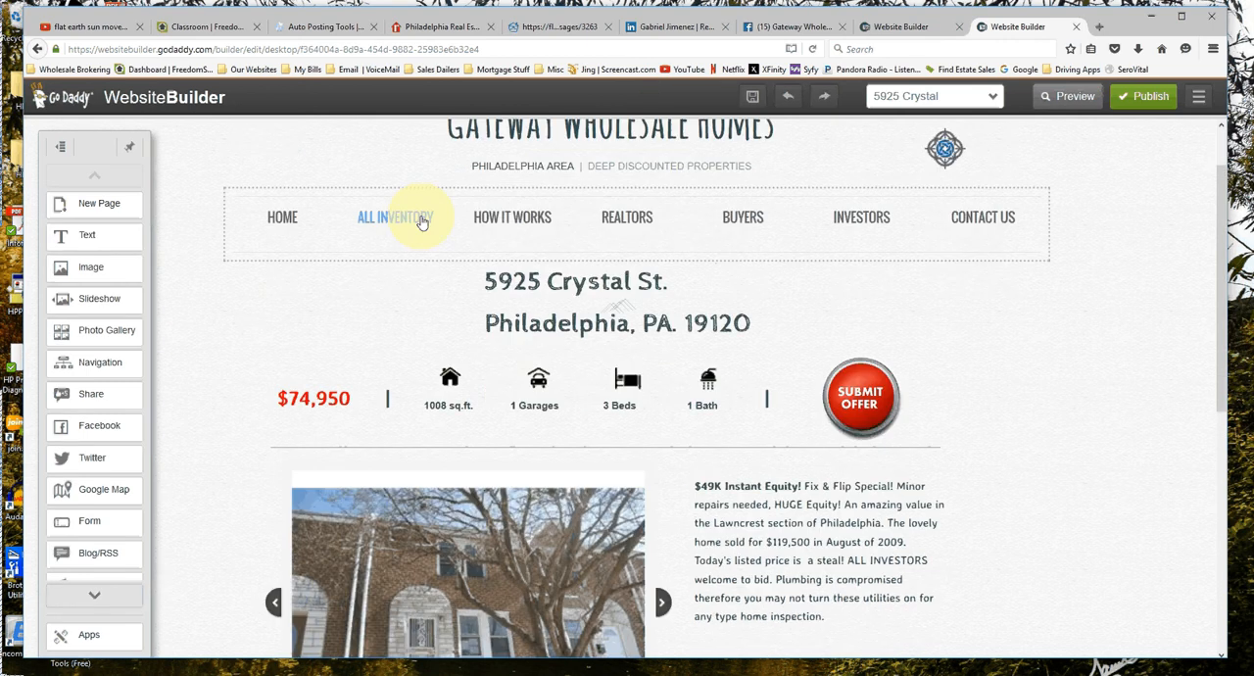
left_click(421, 220)
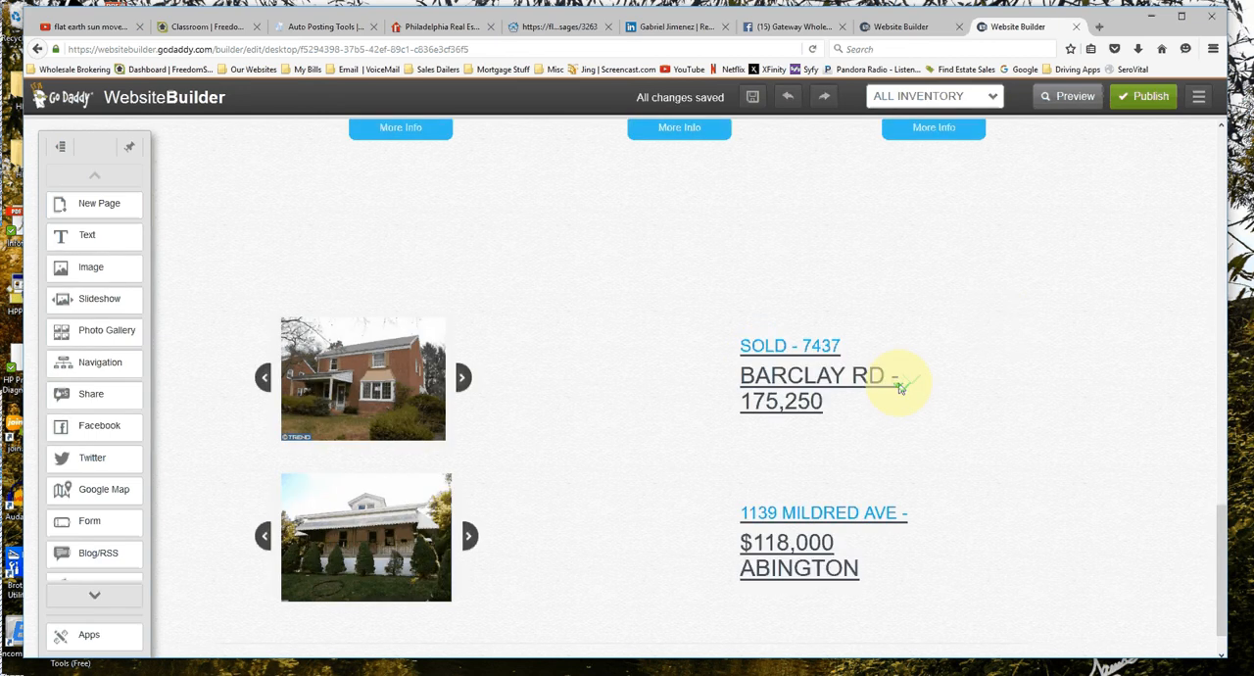
scroll(752, 339, "down", 1)
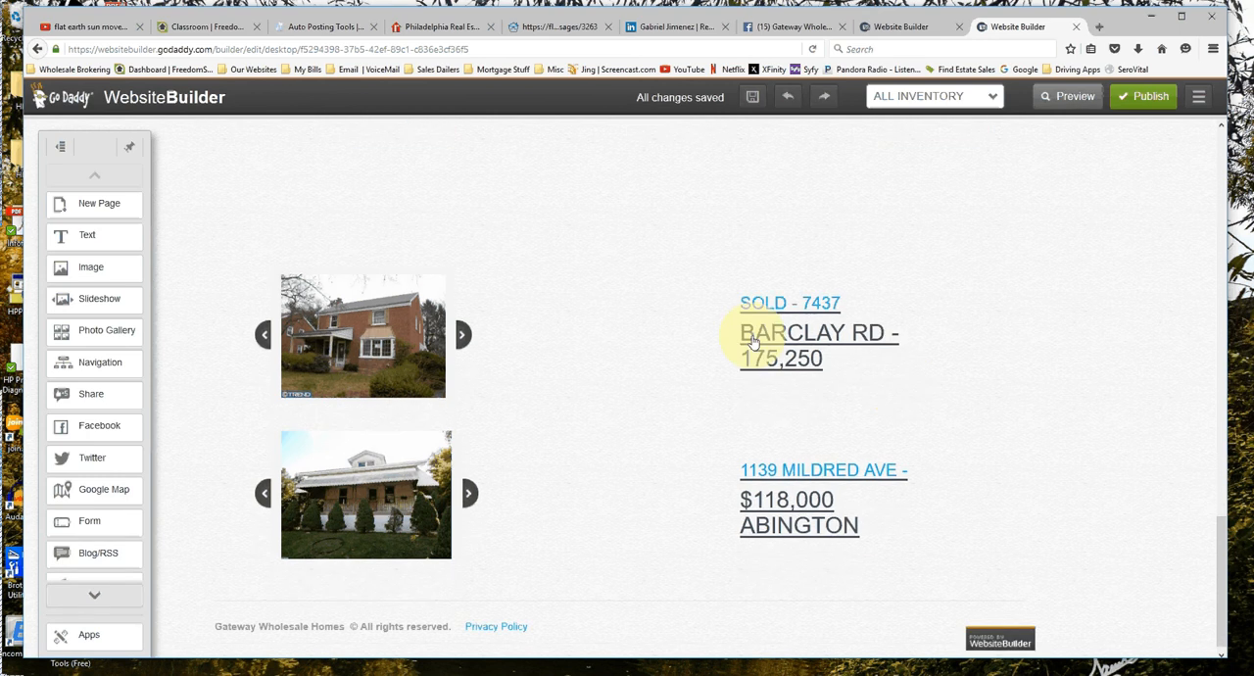
left_click(801, 341)
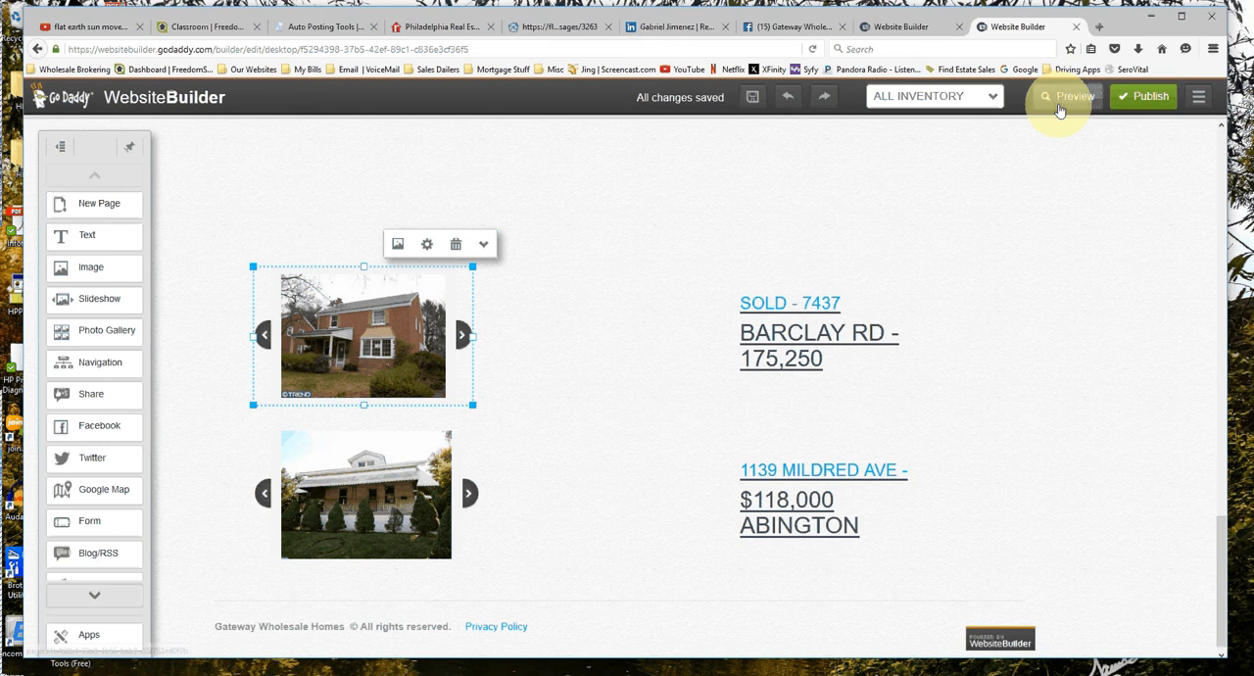
Preview the All Inventory page and follow the brick house slideshow's caption link to its listing page.
left_click(1067, 97)
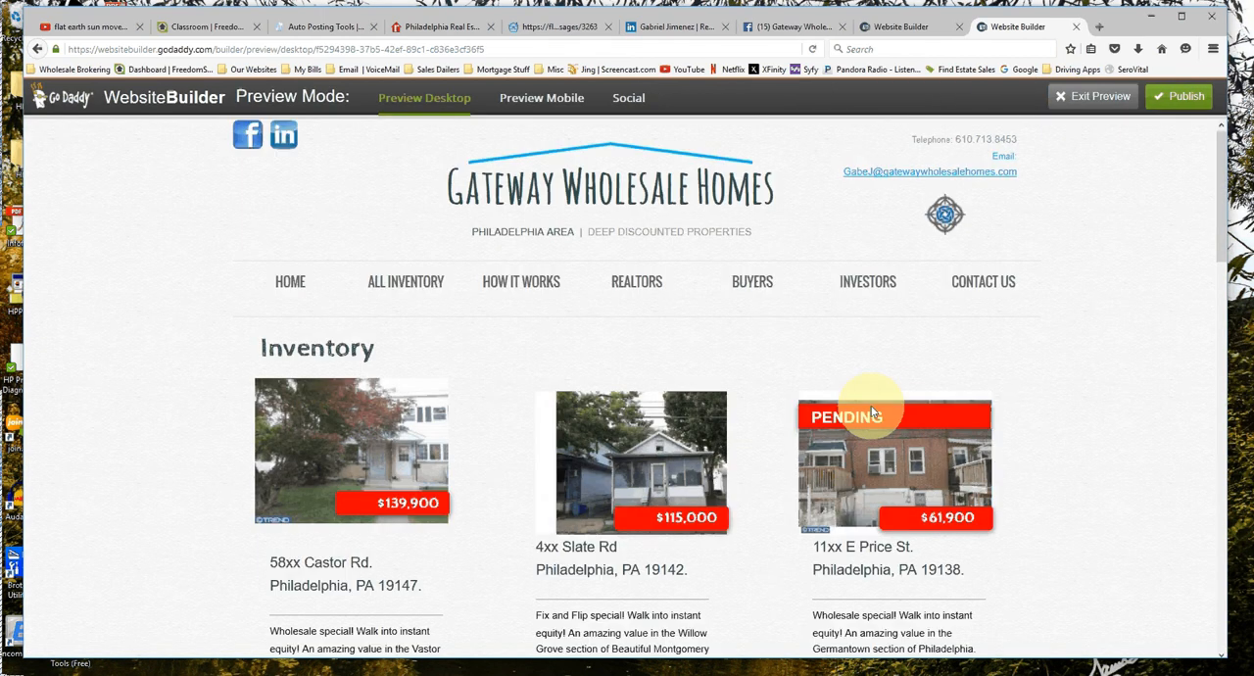
scroll(881, 372, "down", 10)
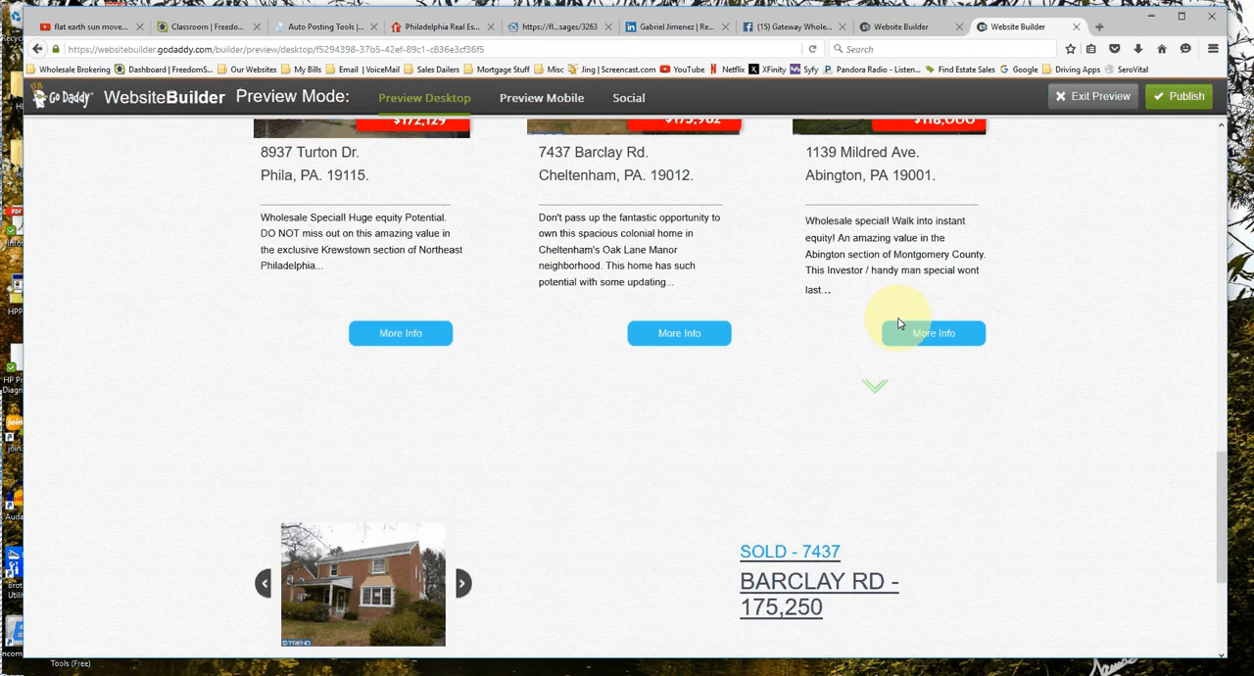
scroll(891, 333, "up", 2)
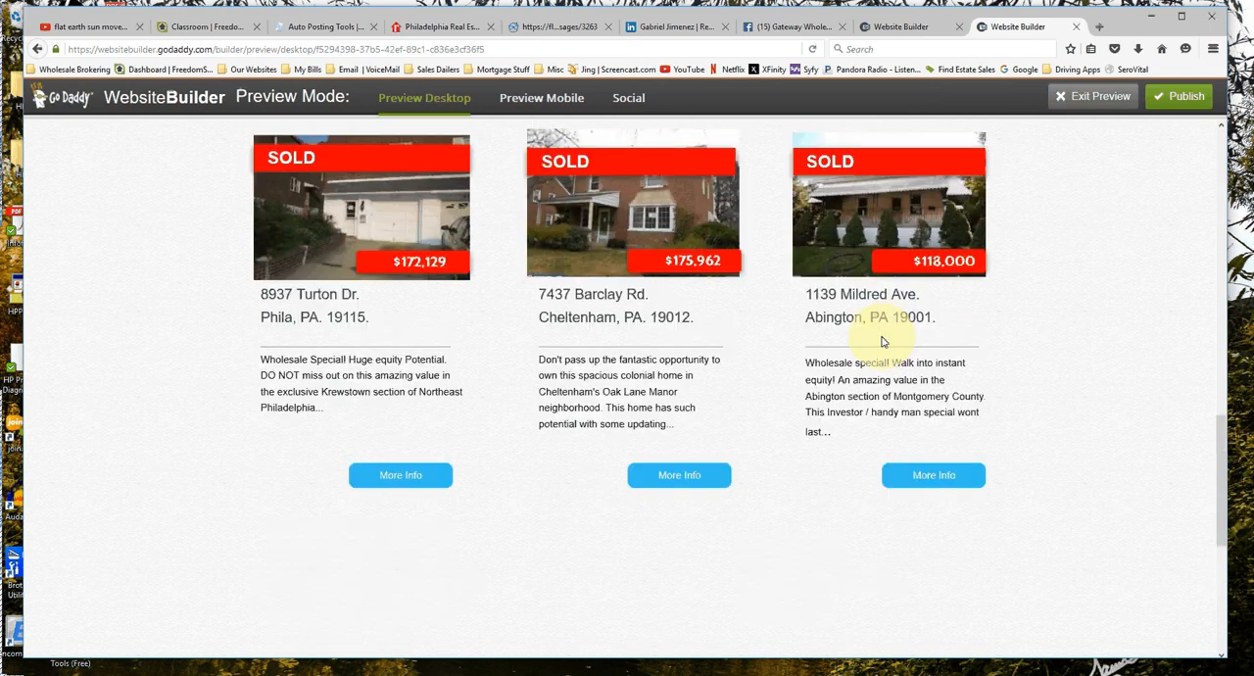
scroll(881, 341, "down", 3)
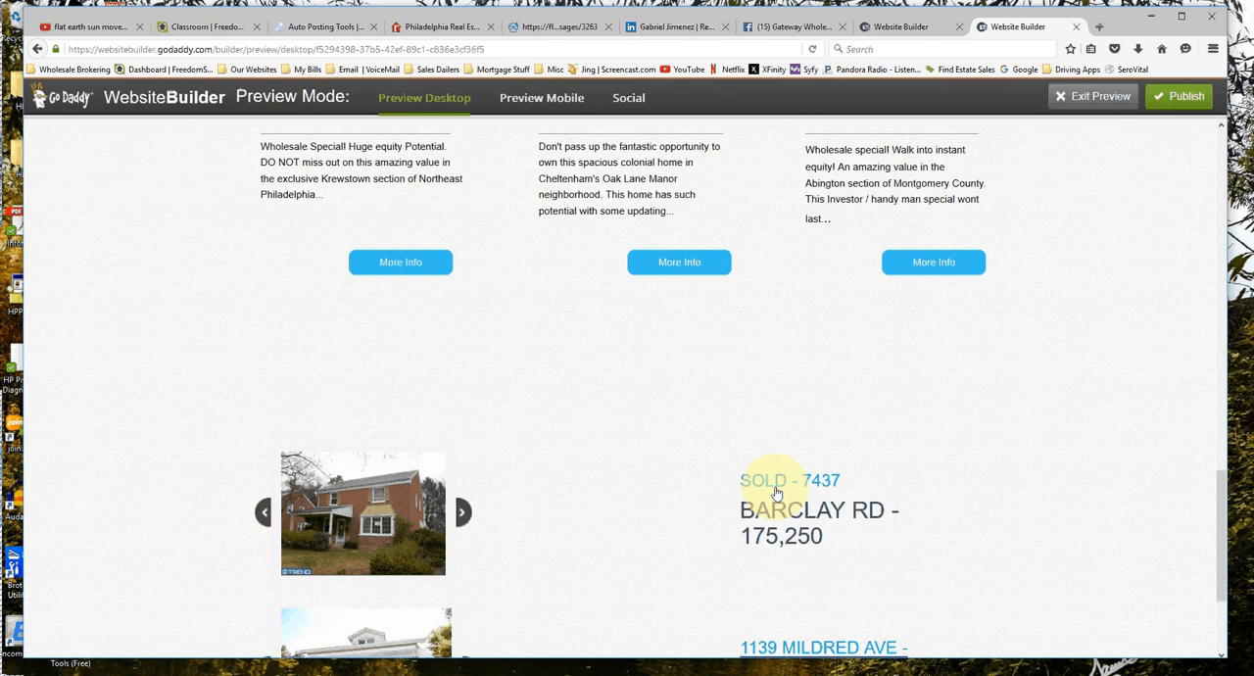
left_click(775, 493)
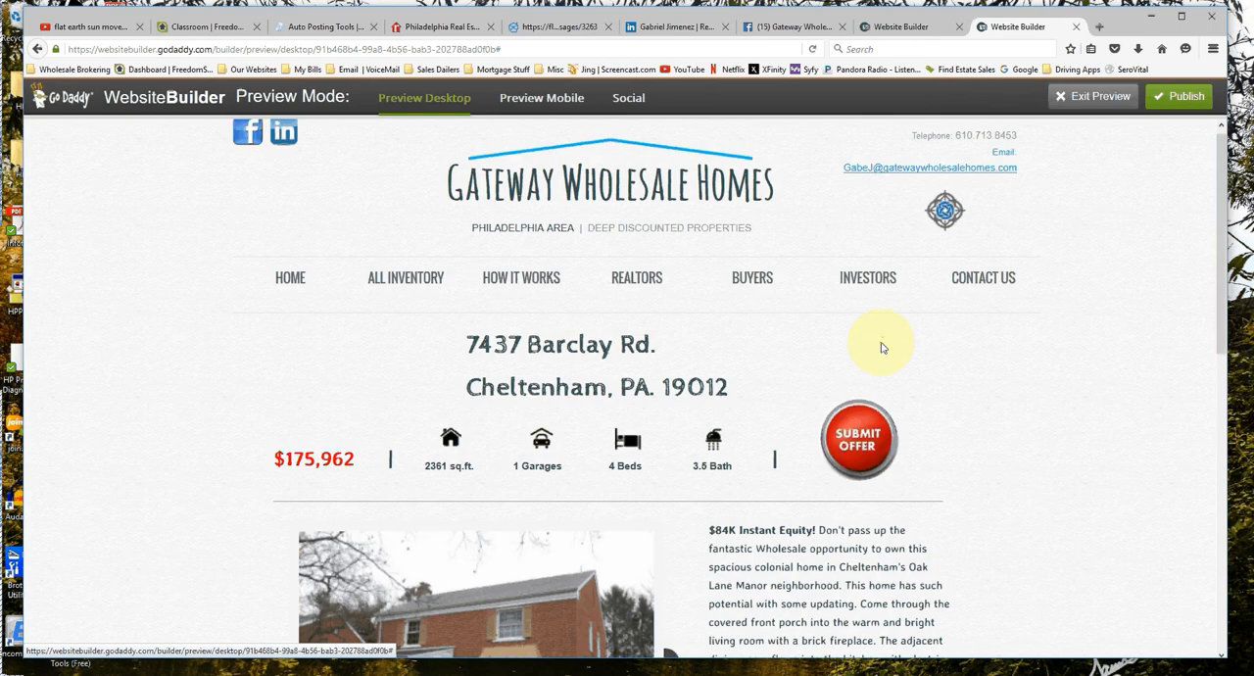
scroll(880, 348, "down", 5)
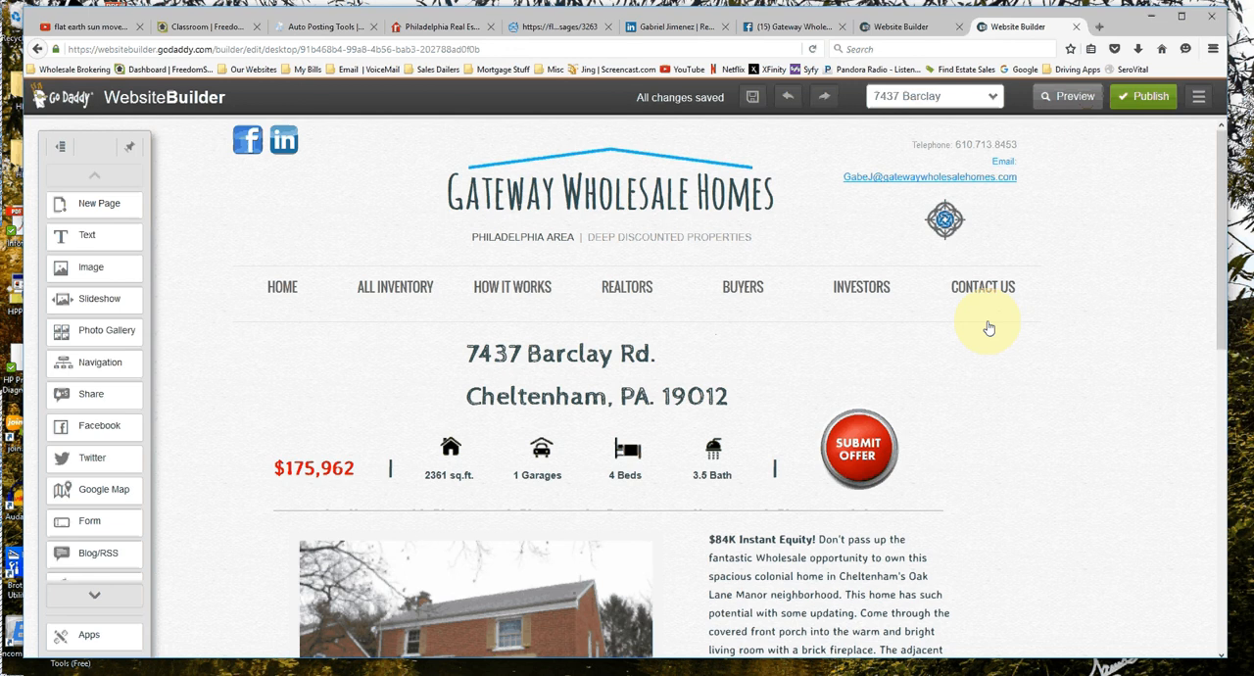
Reopen the All Inventory page for editing and compare the two slideshows with the sold listings above them.
left_click(419, 286)
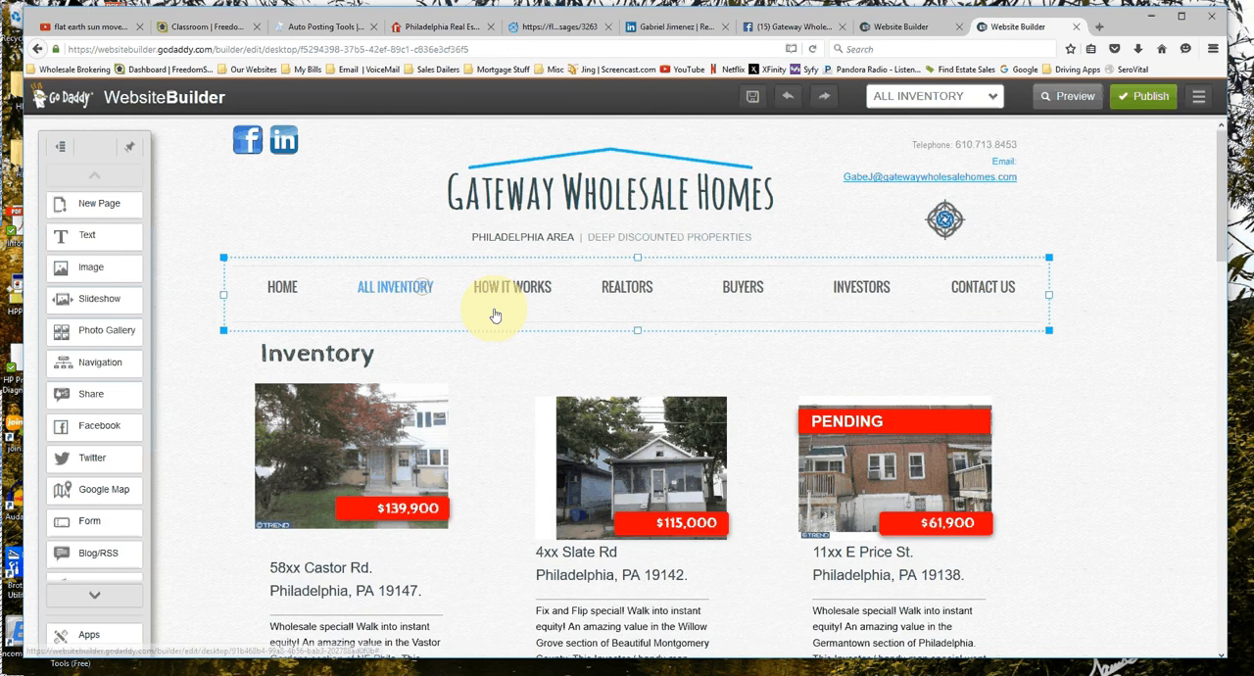
scroll(627, 419, "down", 5)
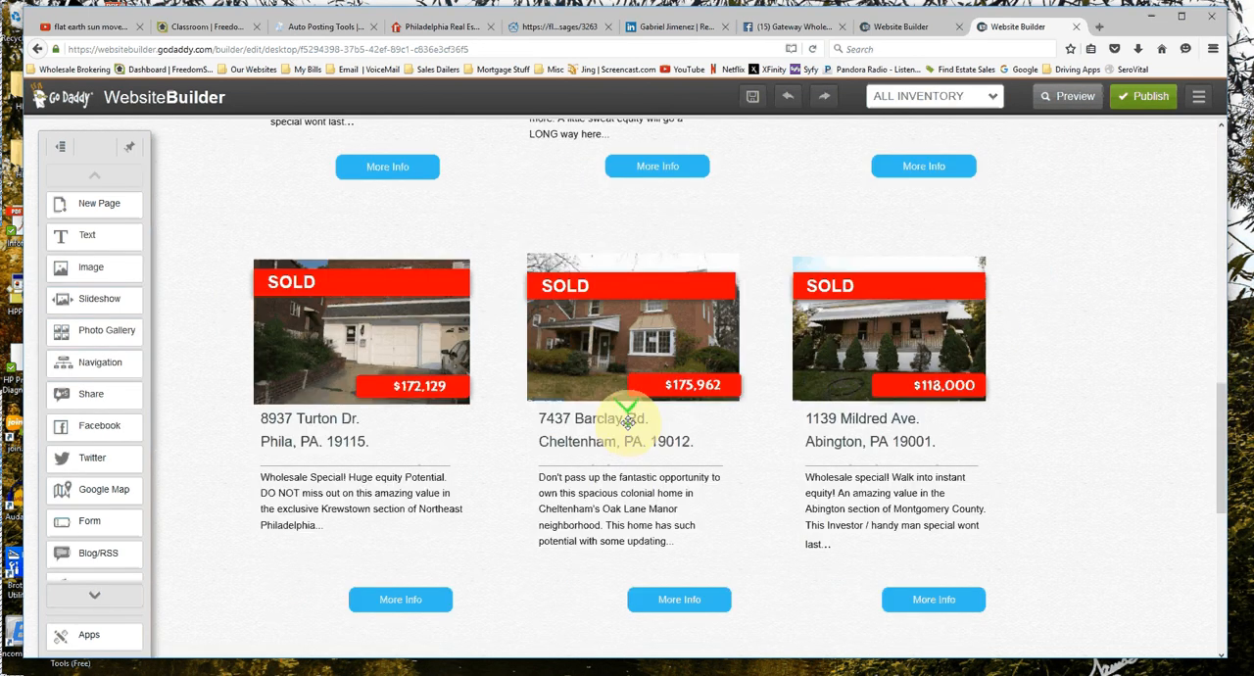
scroll(523, 497, "down", 4)
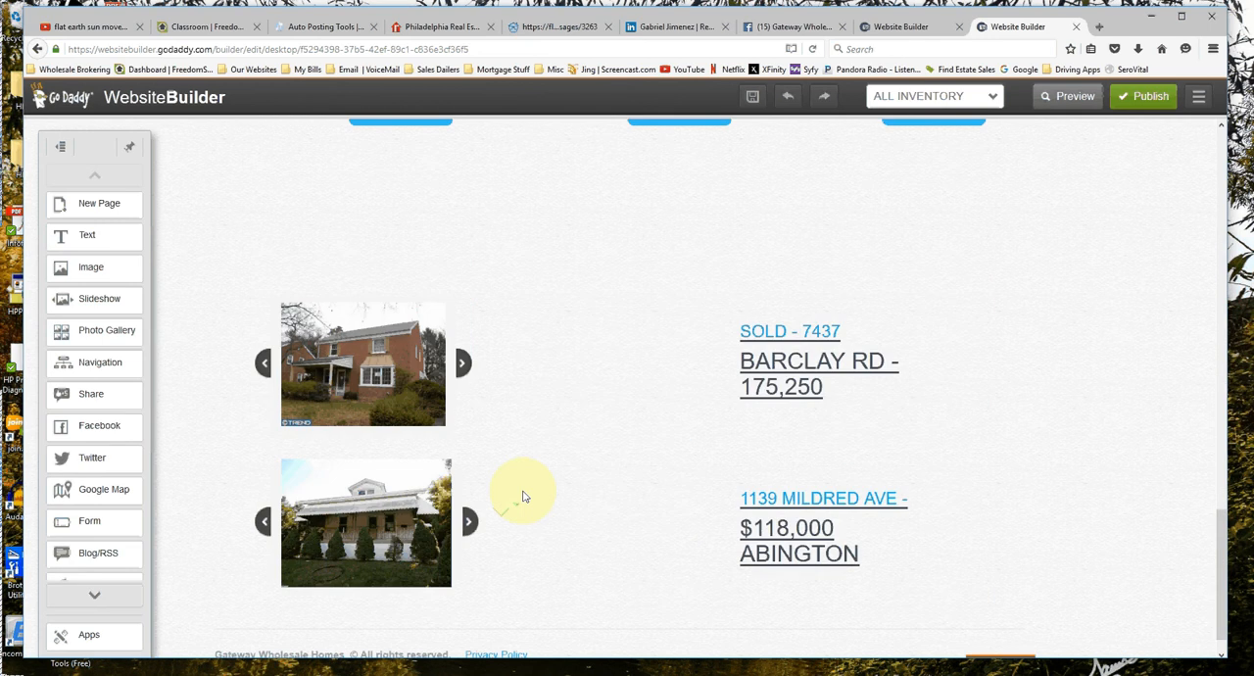
scroll(752, 429, "up", 2)
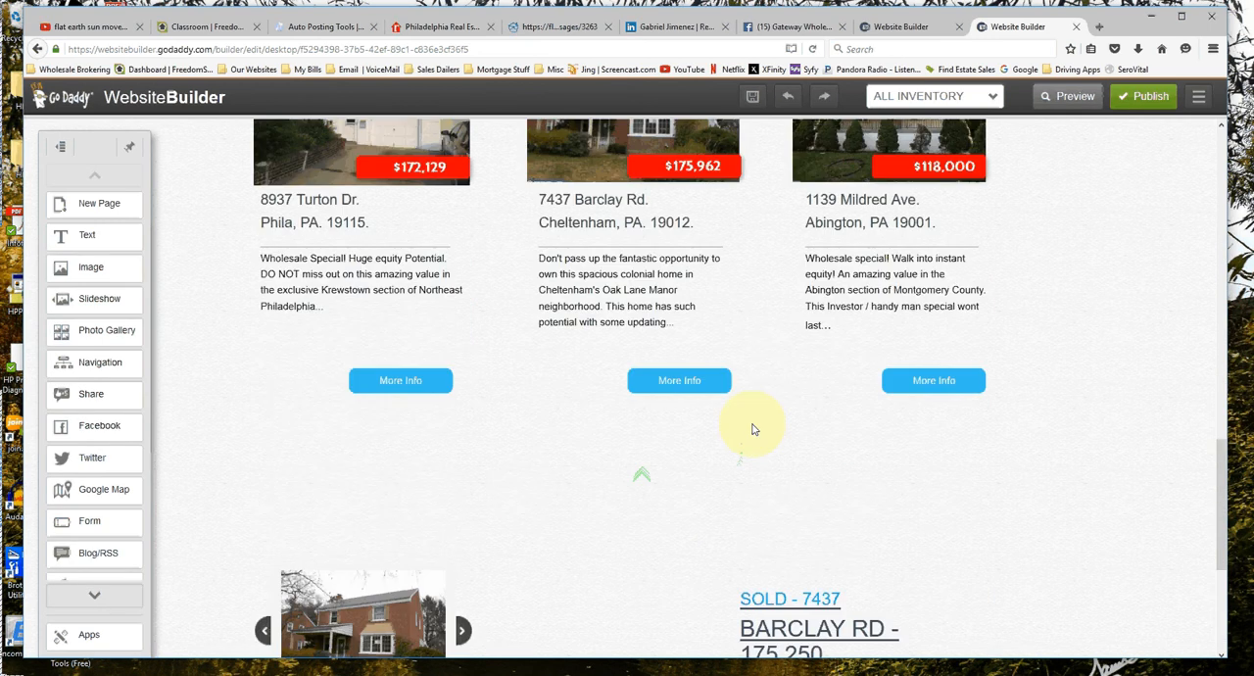
scroll(752, 429, "up", 1)
Shift the SOLD banner and the $118,000 price tag down and to the right, partly off the porch house listing photo.
left_click(896, 227)
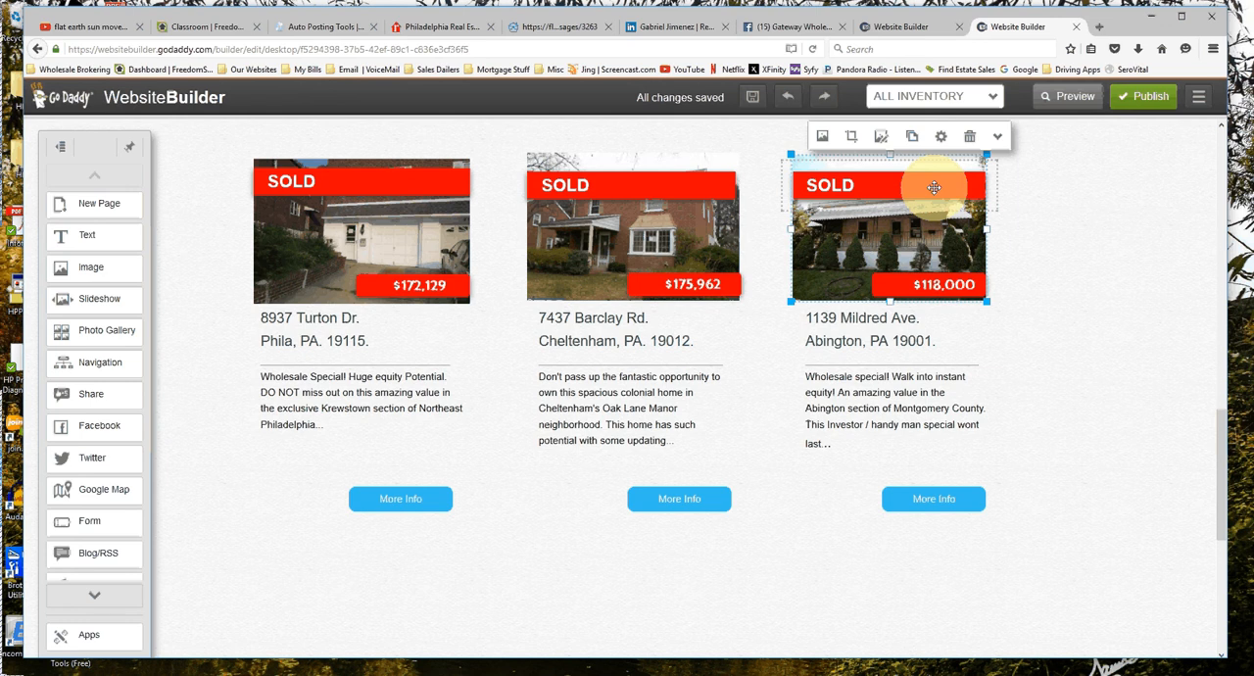
left_click(894, 189)
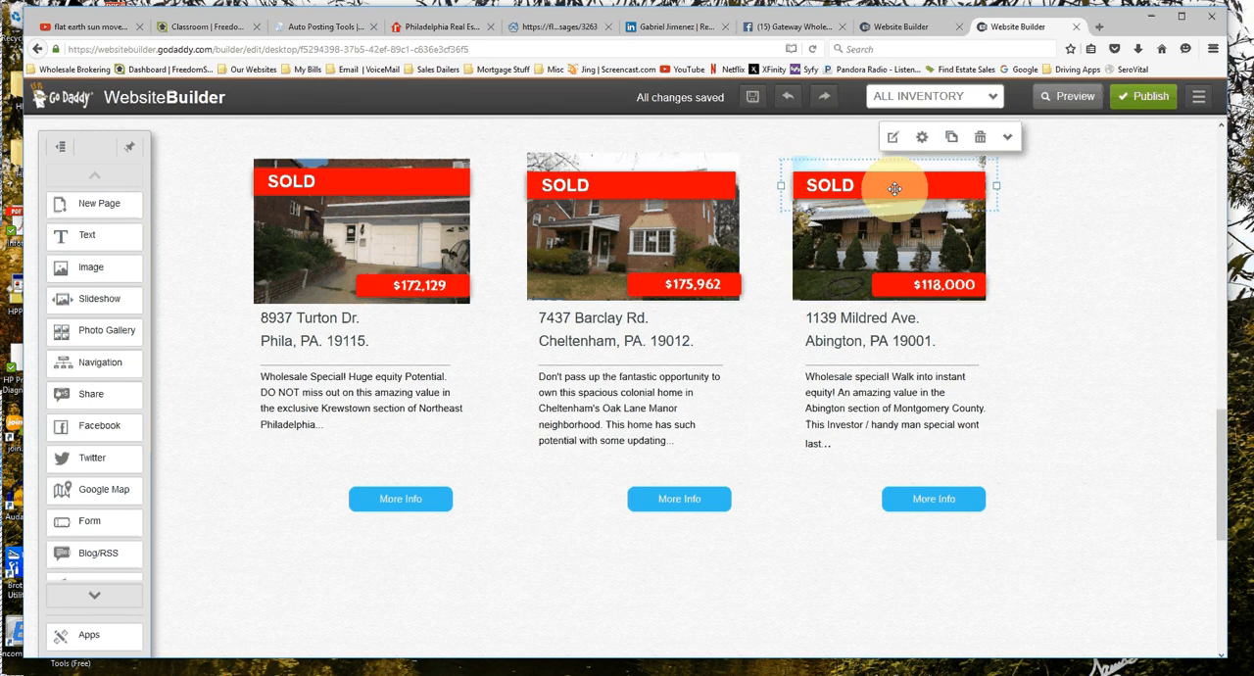
left_click_drag(894, 189, 1014, 212)
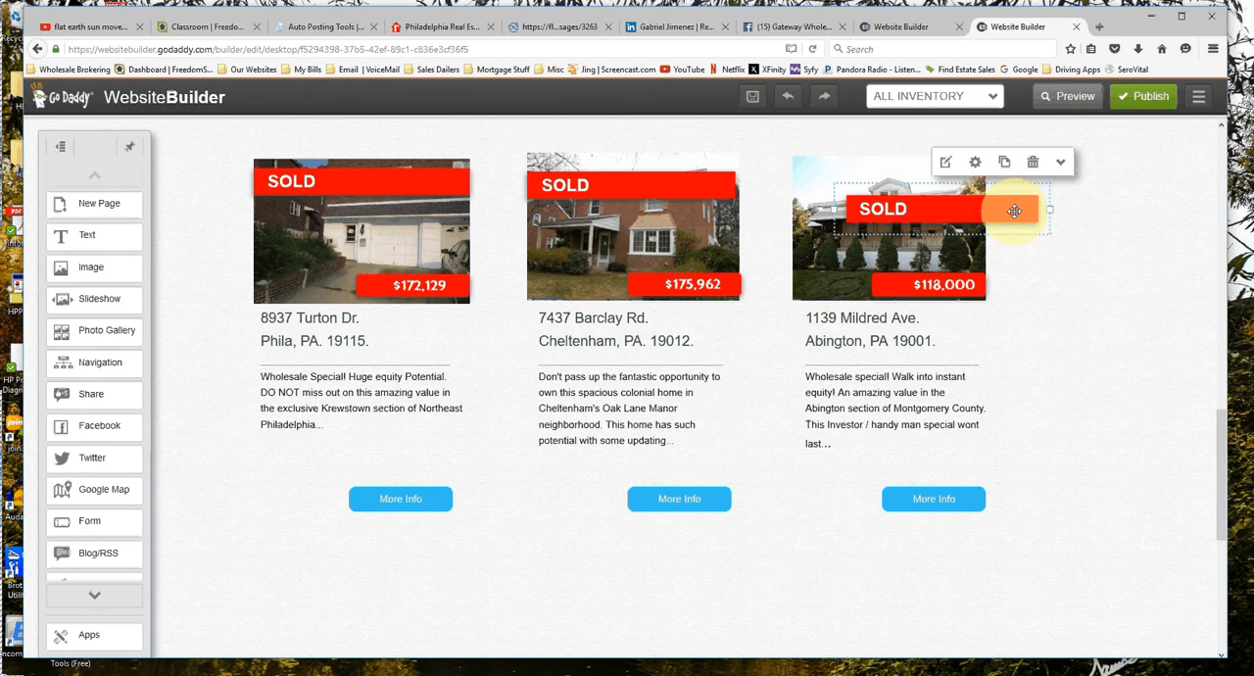
left_click_drag(957, 284, 1006, 300)
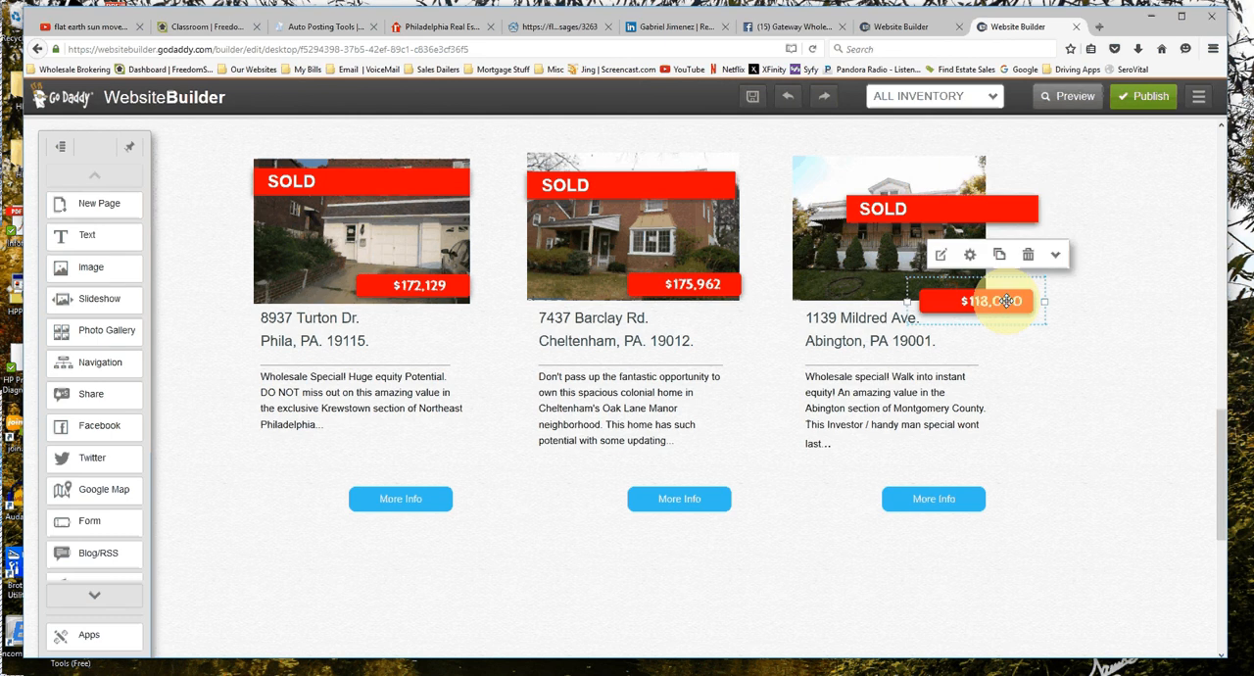
left_click(929, 366)
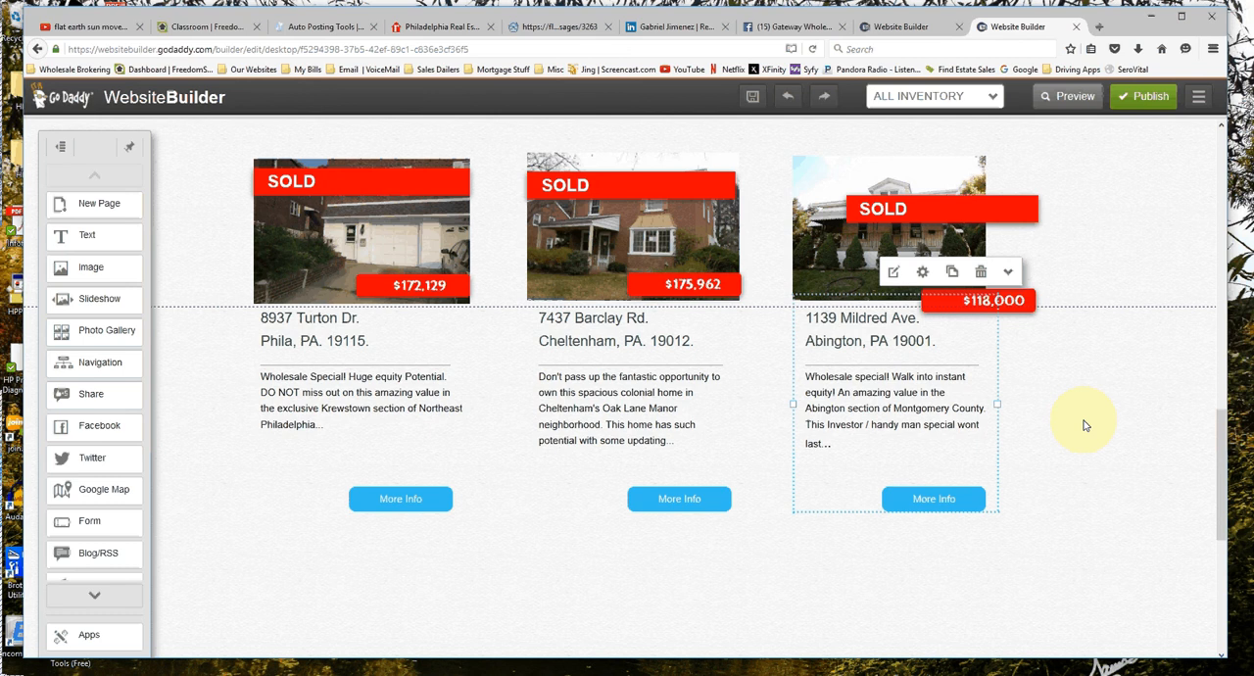
Add "SOLD - " to the start of the porch house slideshow photo's caption and save the photo changes.
scroll(674, 344, "down", 1)
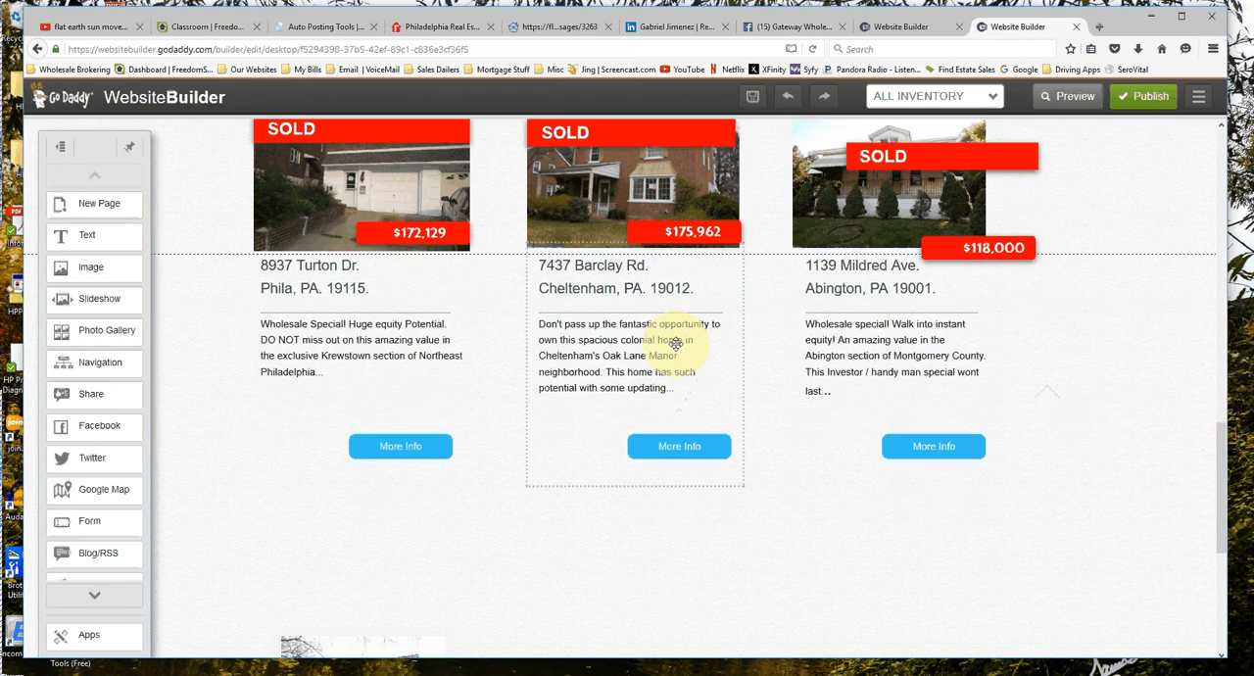
scroll(800, 417, "down", 5)
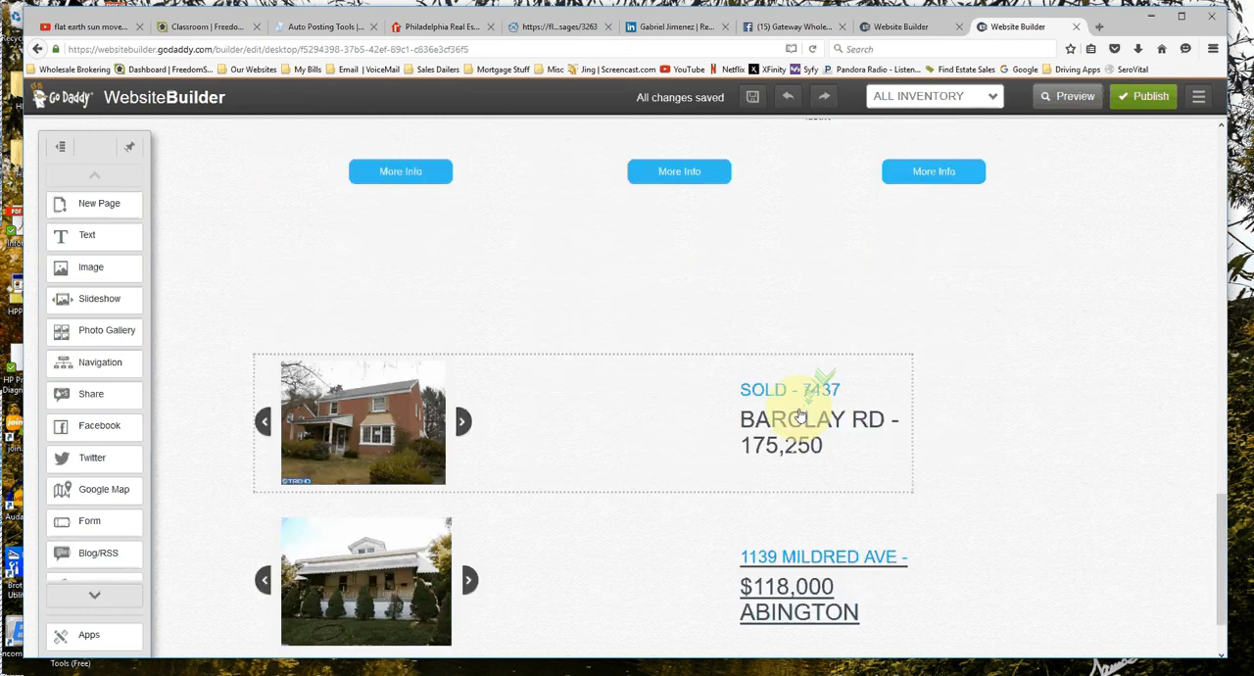
scroll(407, 446, "down", 2)
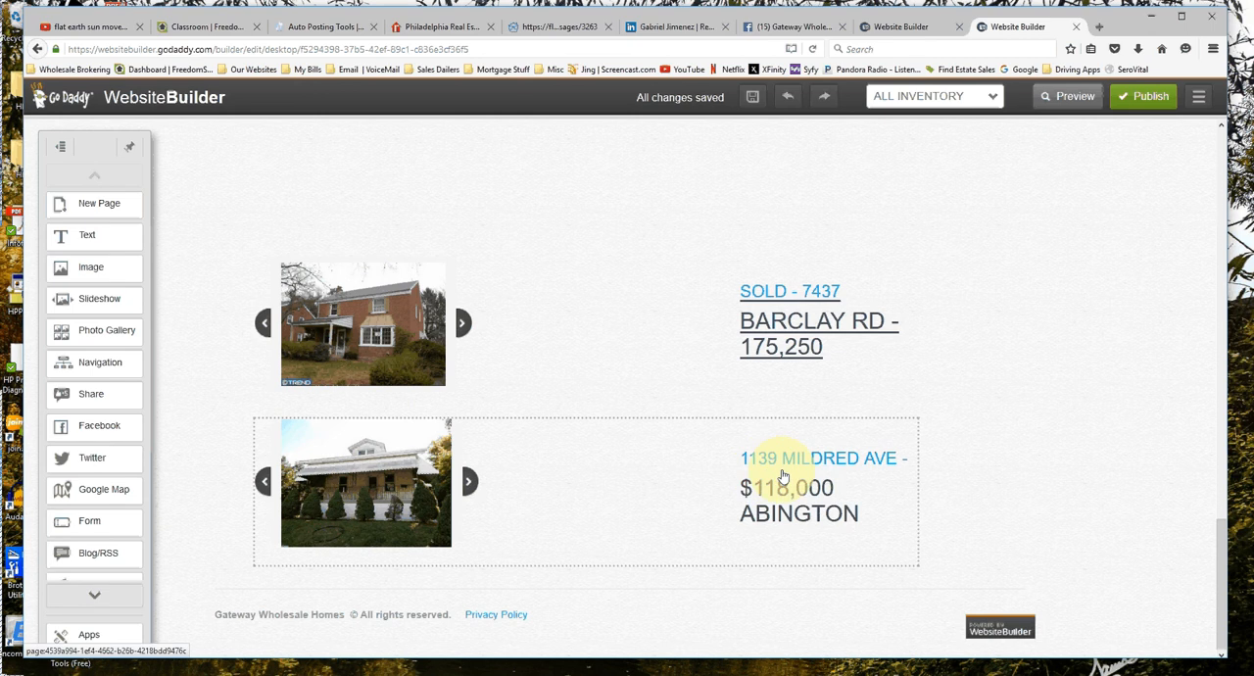
left_click(424, 480)
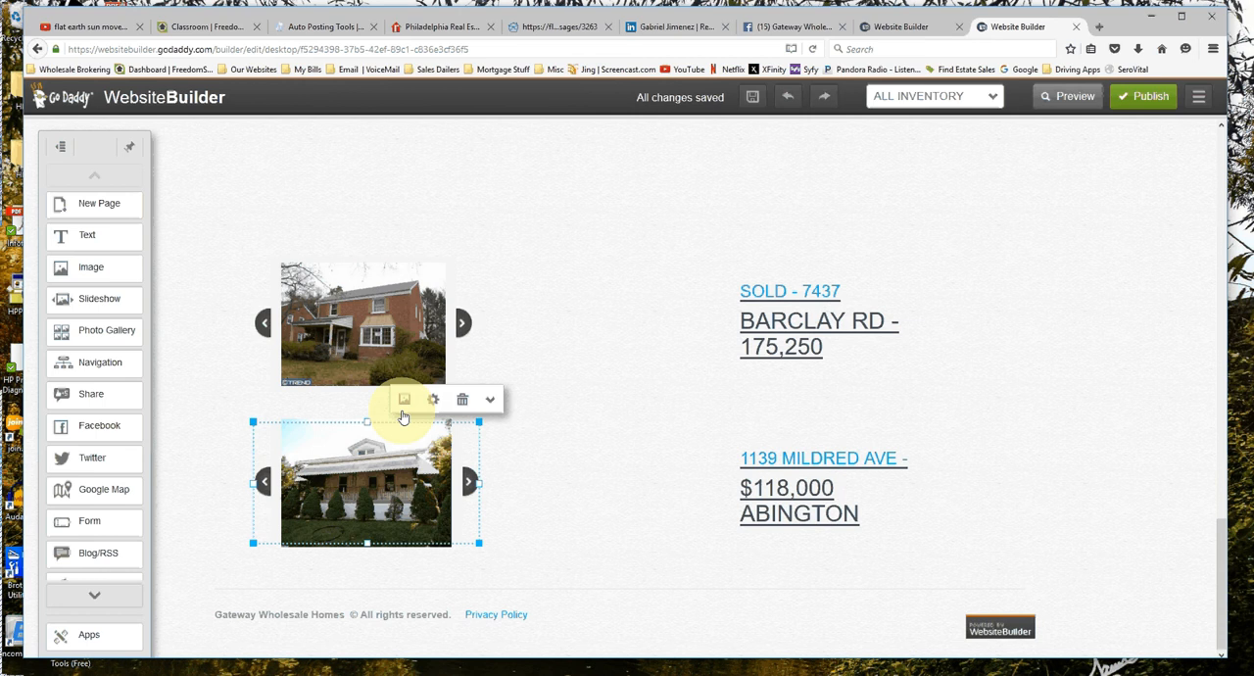
left_click(403, 400)
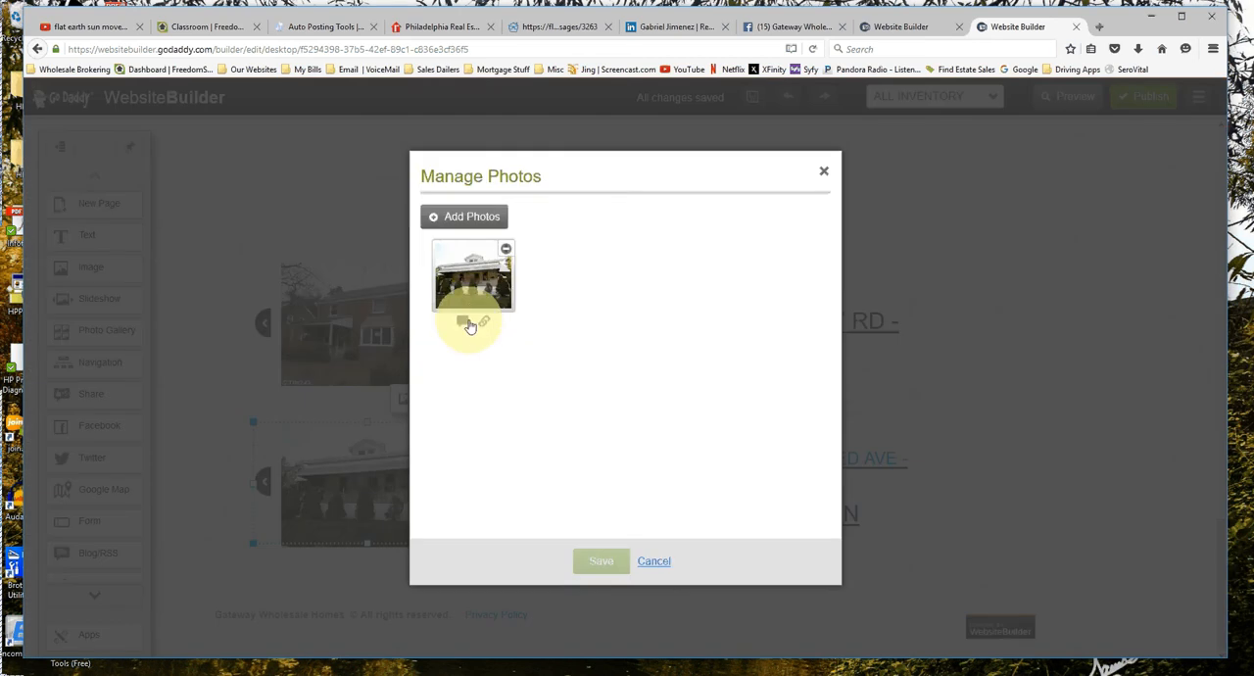
left_click(461, 323)
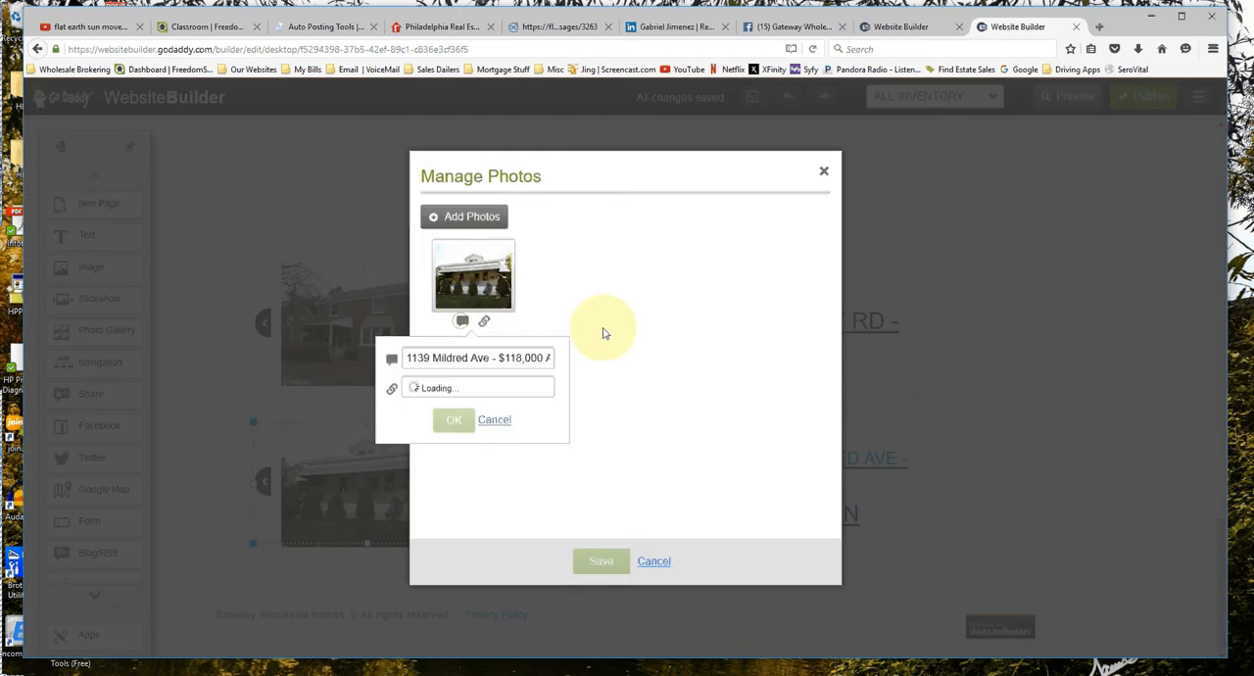
left_click(404, 358)
type("SO")
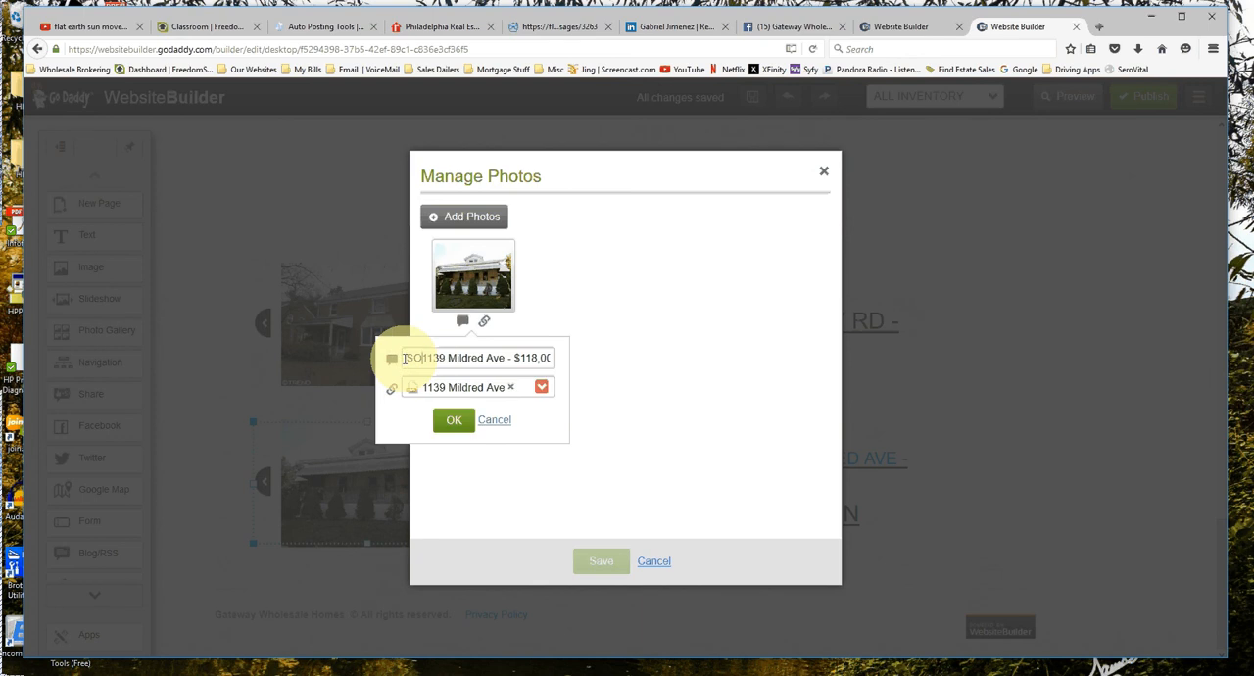
type("LD -")
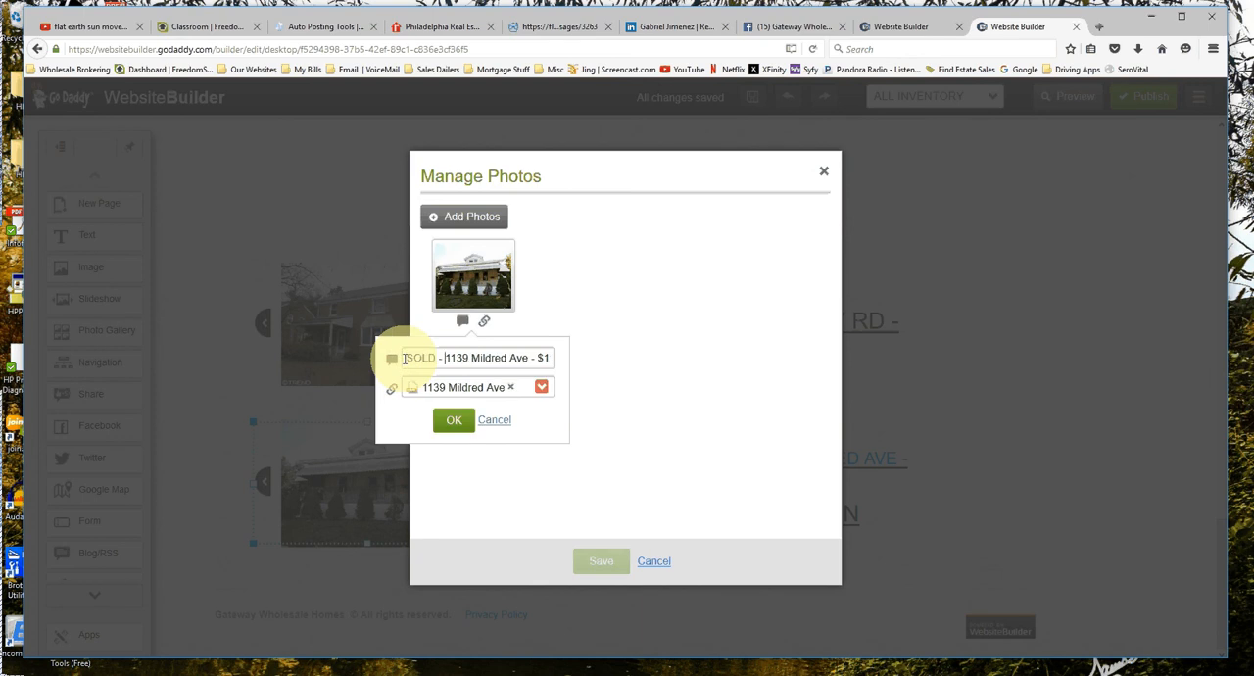
left_click(466, 432)
left_click(621, 560)
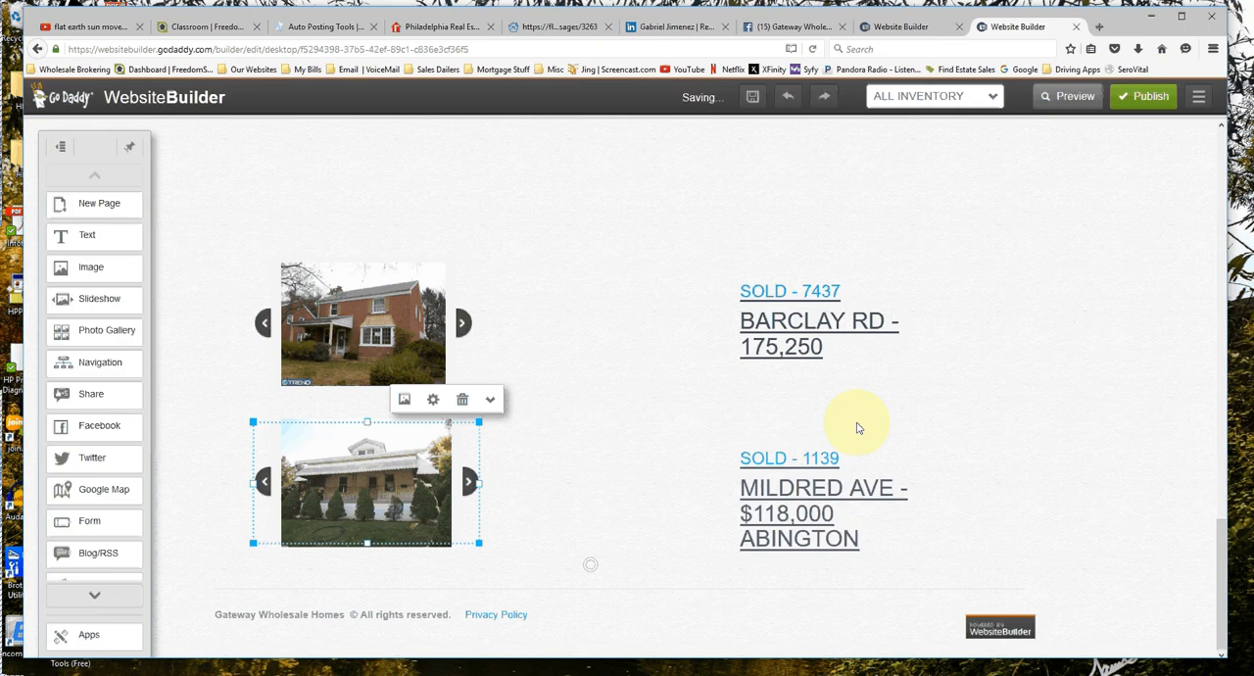
Review the active listings in the Inventory section, check the March 2016 REO/MLS bids sheet in Excel, and return to the website editor.
scroll(806, 504, "up", 1)
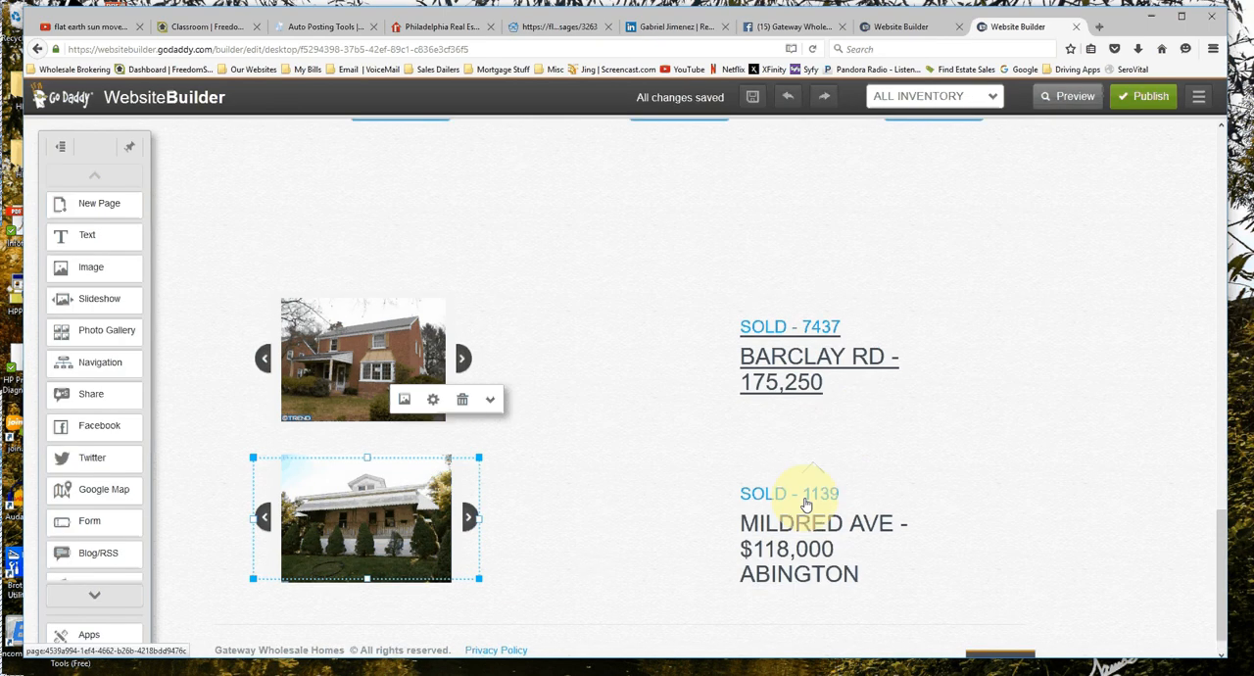
scroll(813, 470, "up", 3)
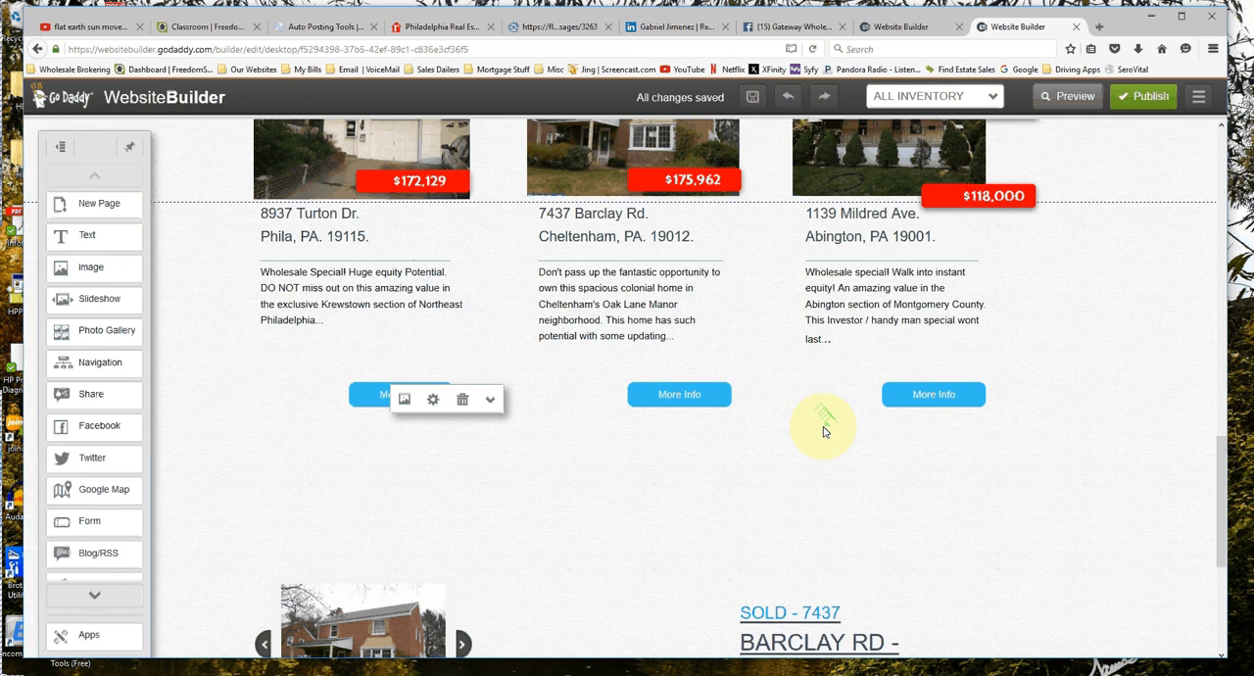
scroll(823, 431, "up", 4)
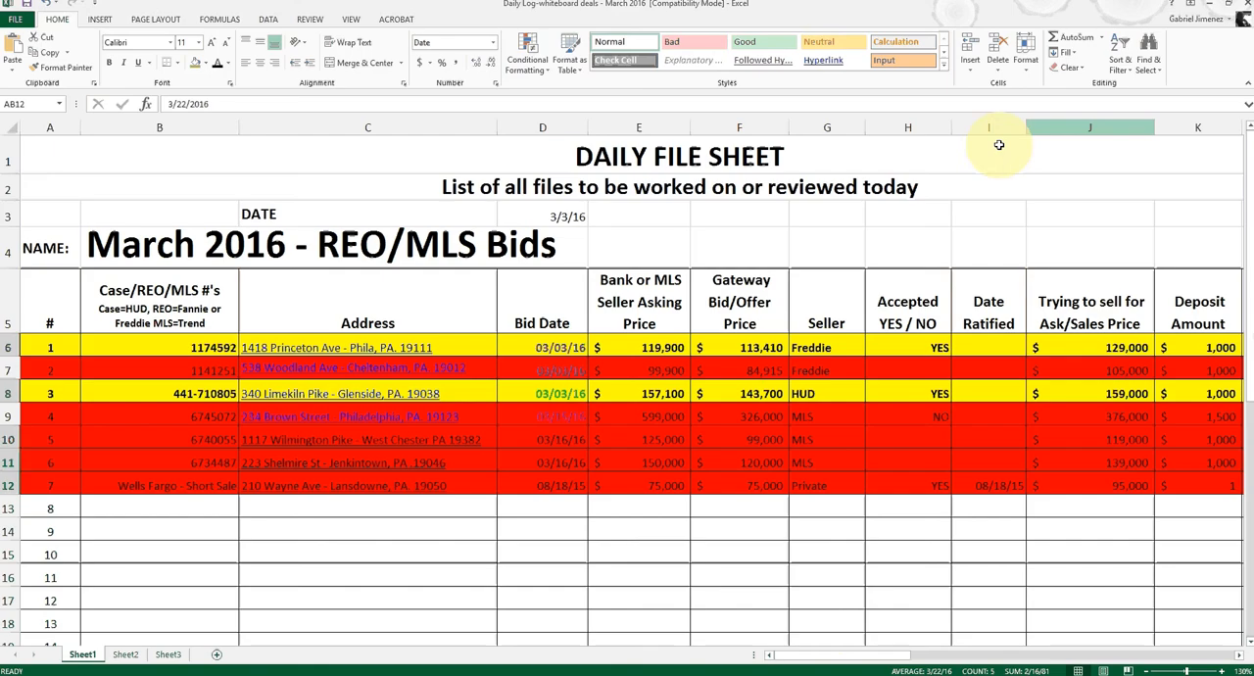
left_click(733, 404)
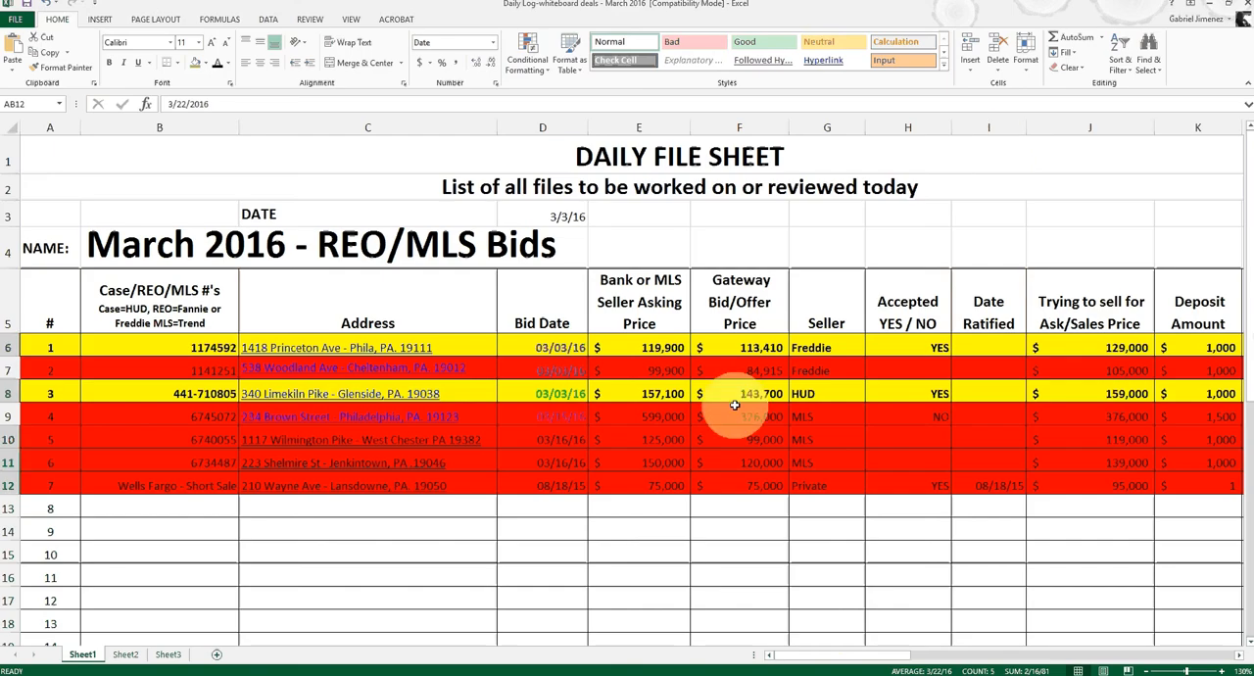
left_click(335, 486)
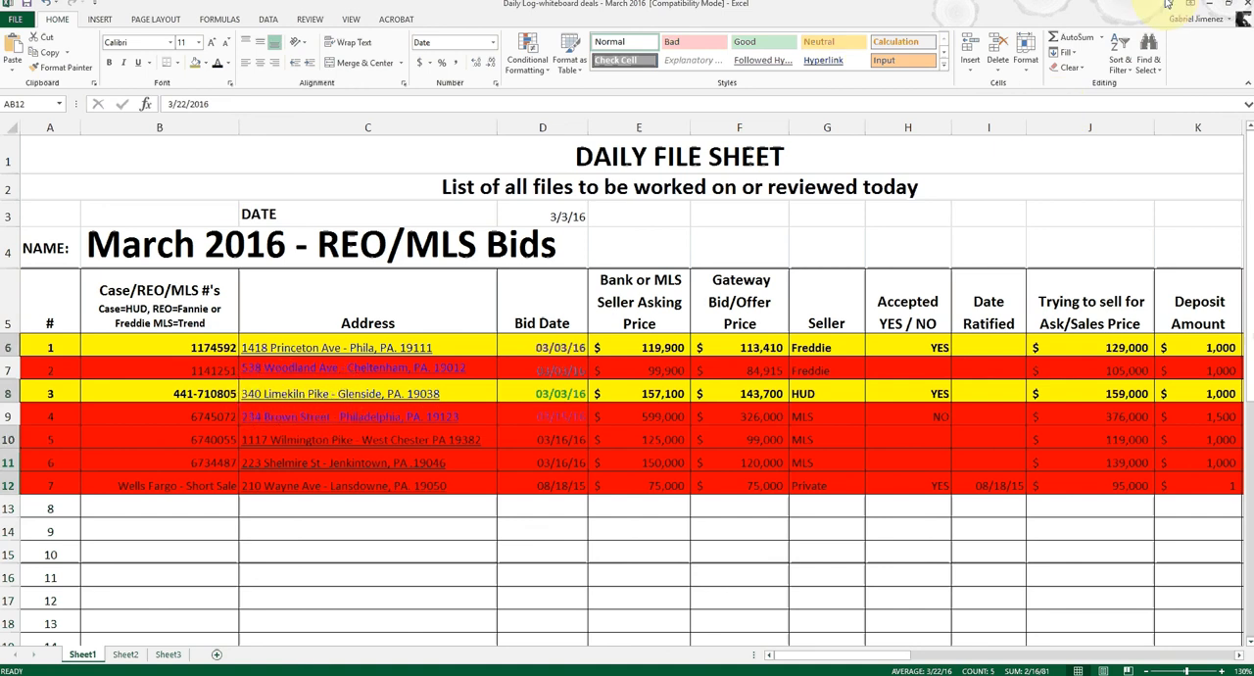
left_click(1212, 8)
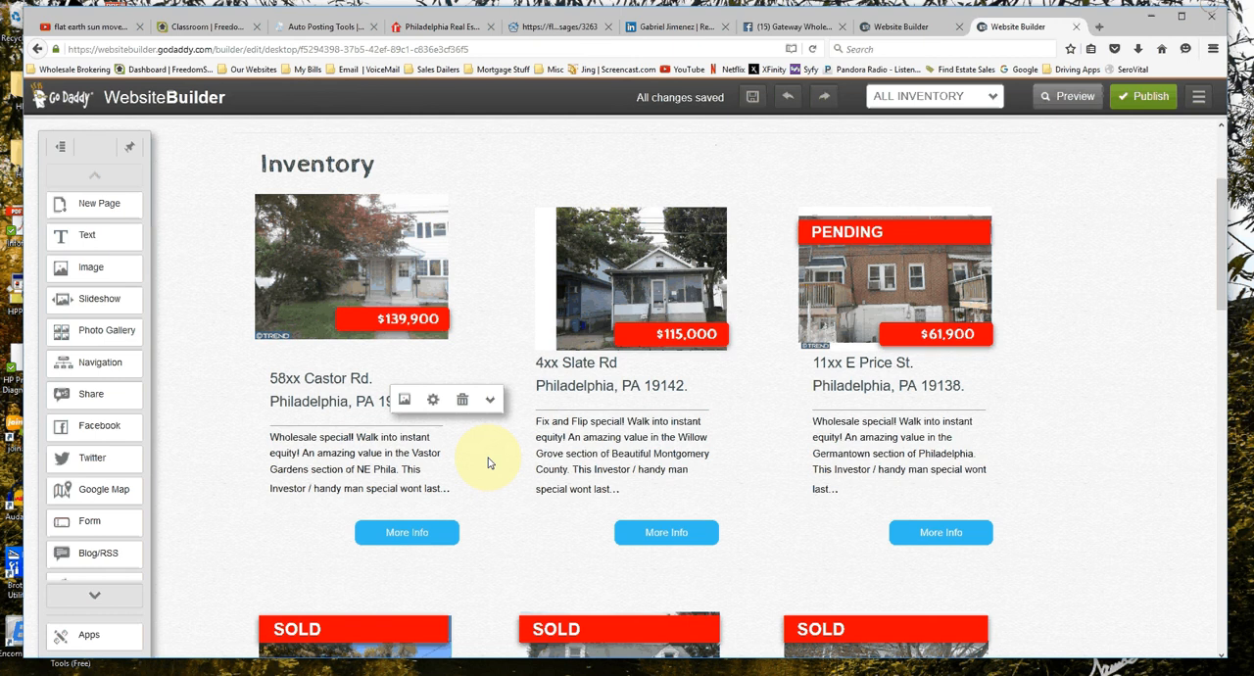
scroll(488, 457, "down", 7)
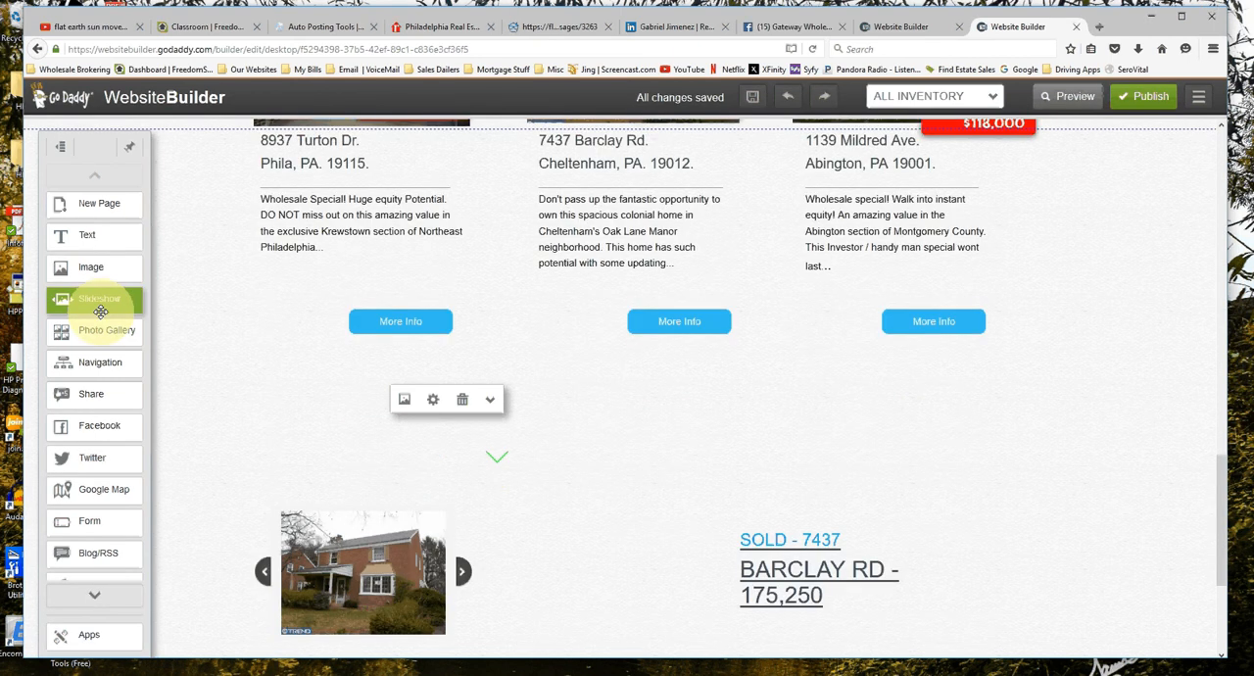
left_click_drag(100, 311, 574, 363)
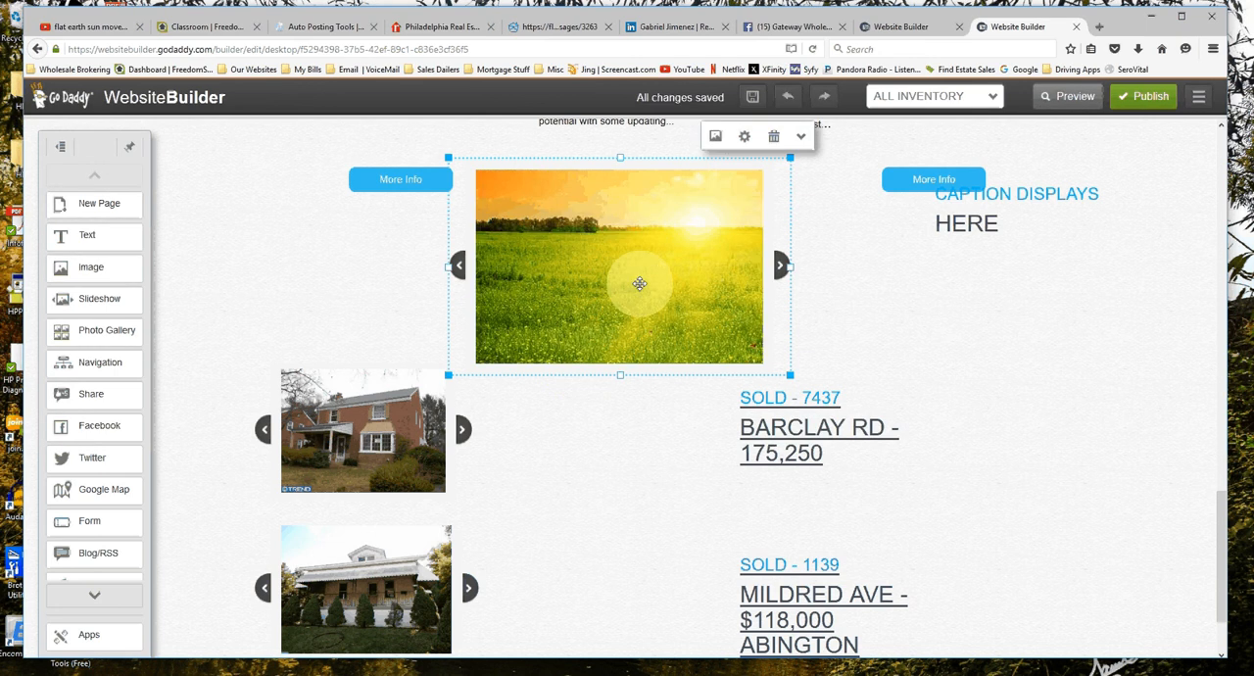
scroll(638, 283, "down", 1)
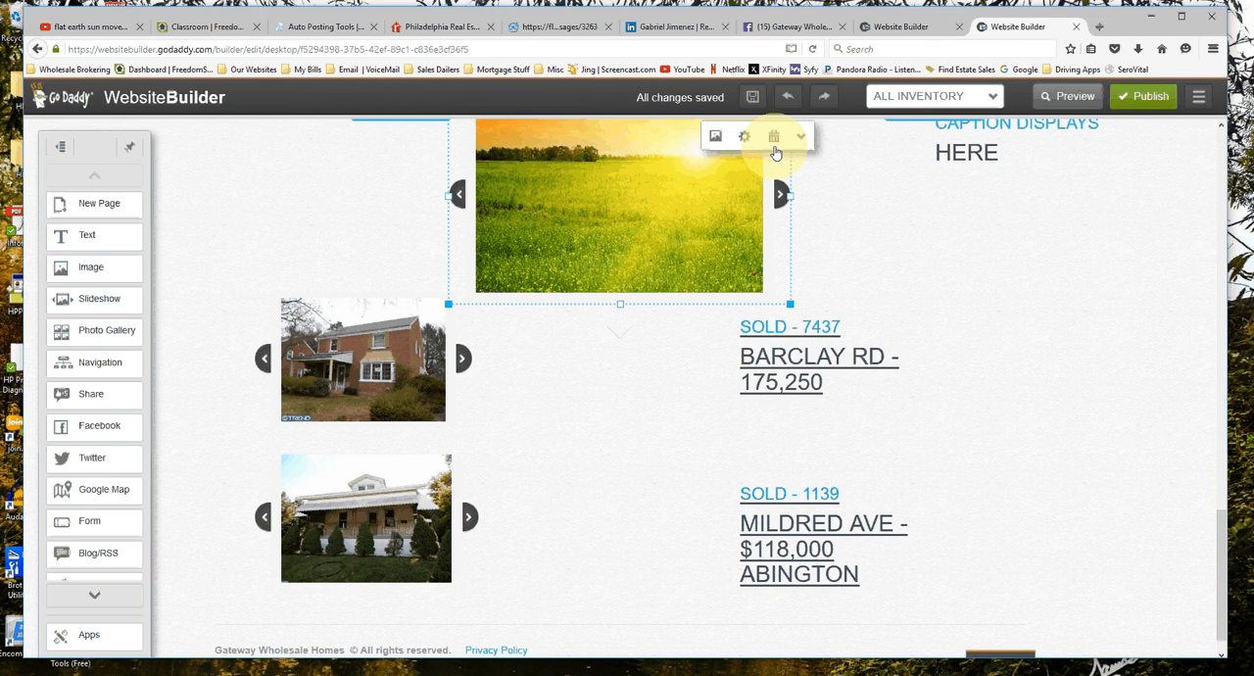
left_click(773, 143)
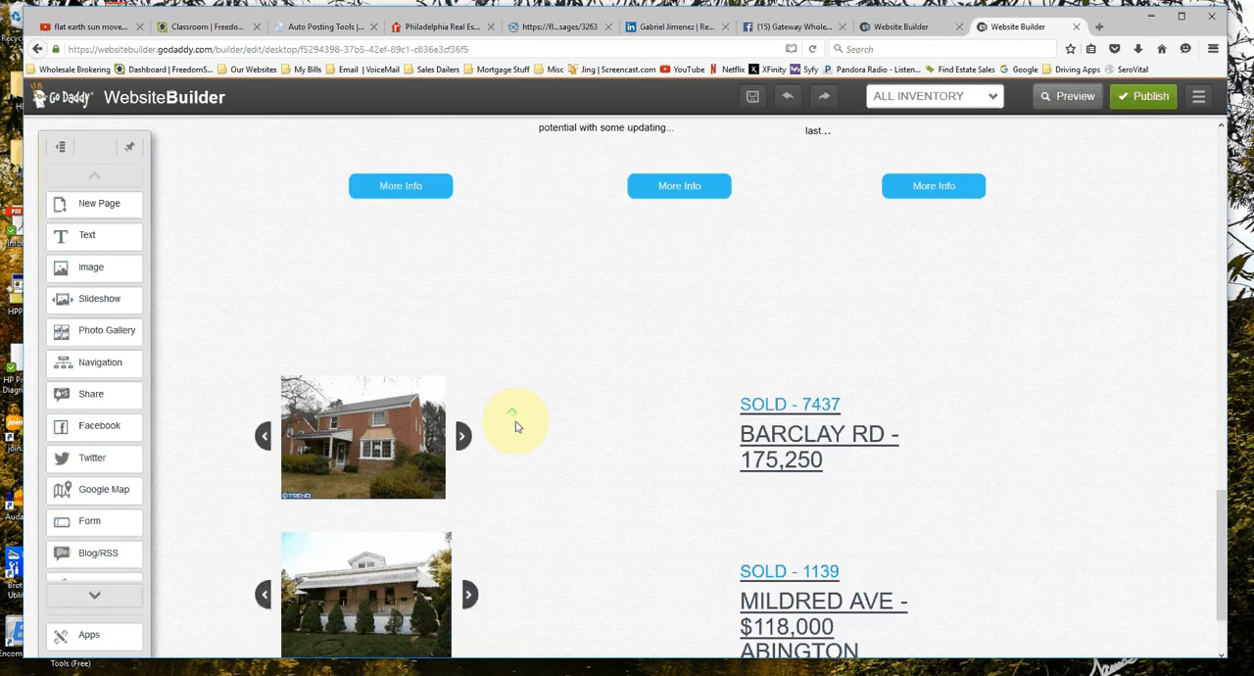
Compare the existing photo listings across the All Inventory page, from the sold homes up to the active ones, with the captioned slideshows.
scroll(517, 426, "down", 1)
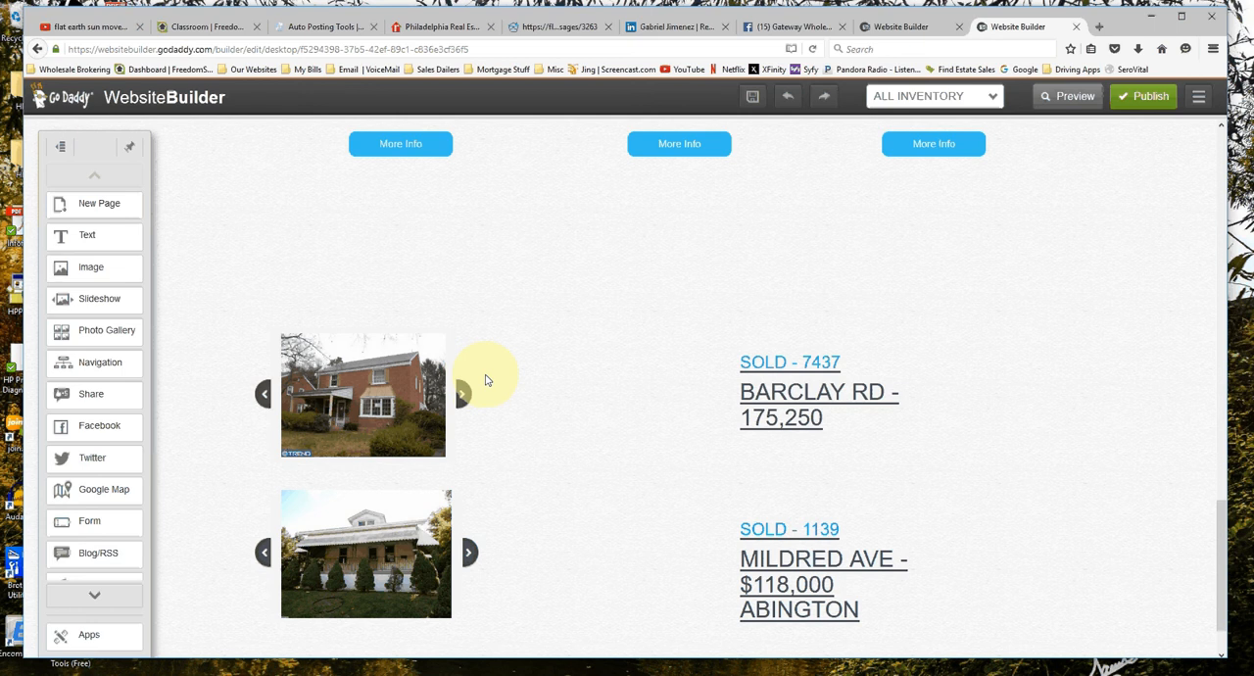
scroll(620, 365, "up", 1)
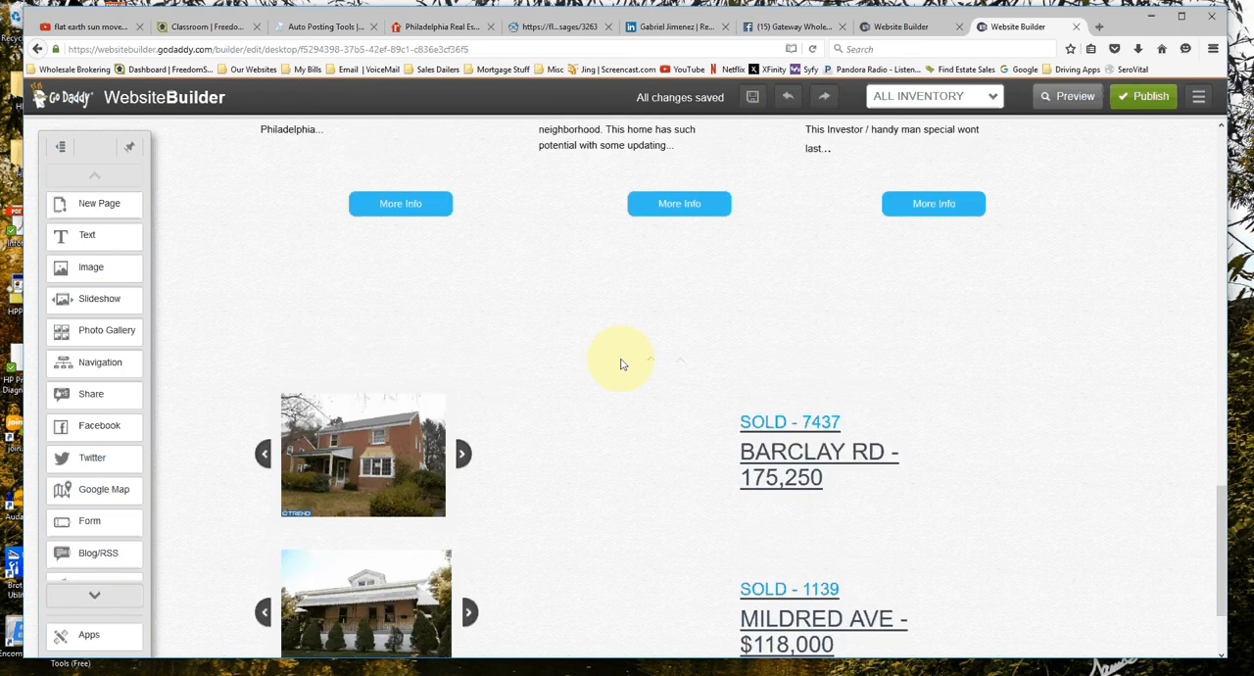
scroll(318, 425, "up", 3)
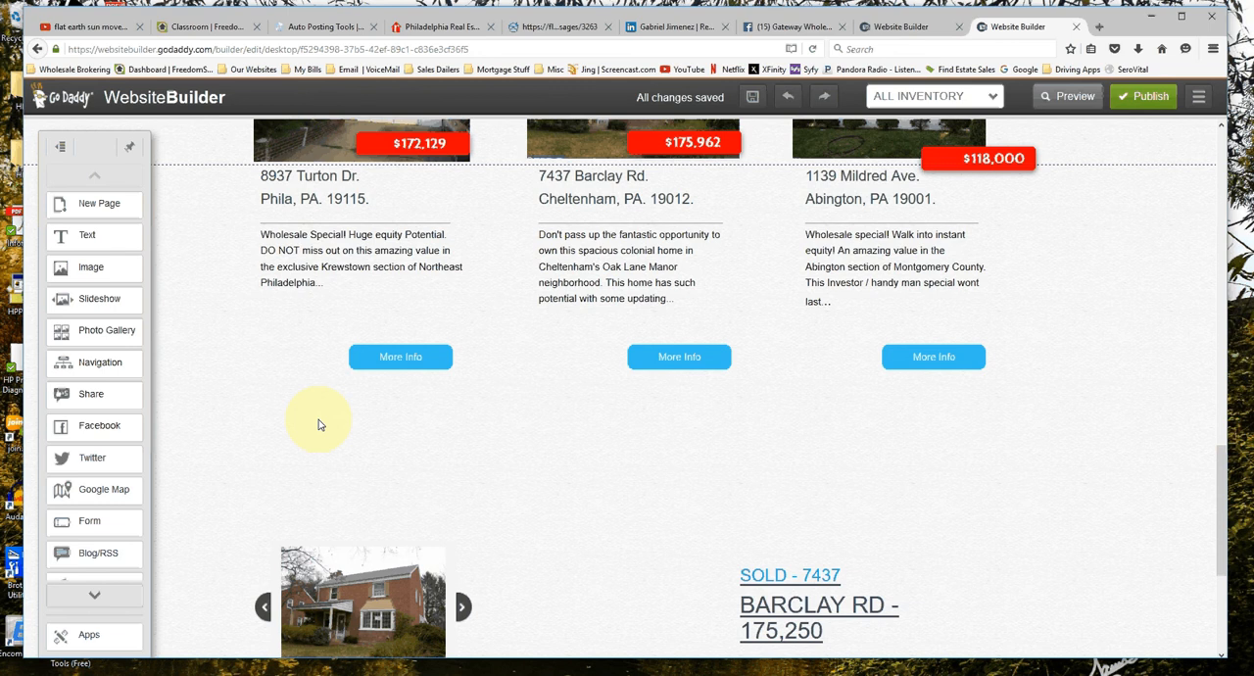
scroll(318, 424, "up", 5)
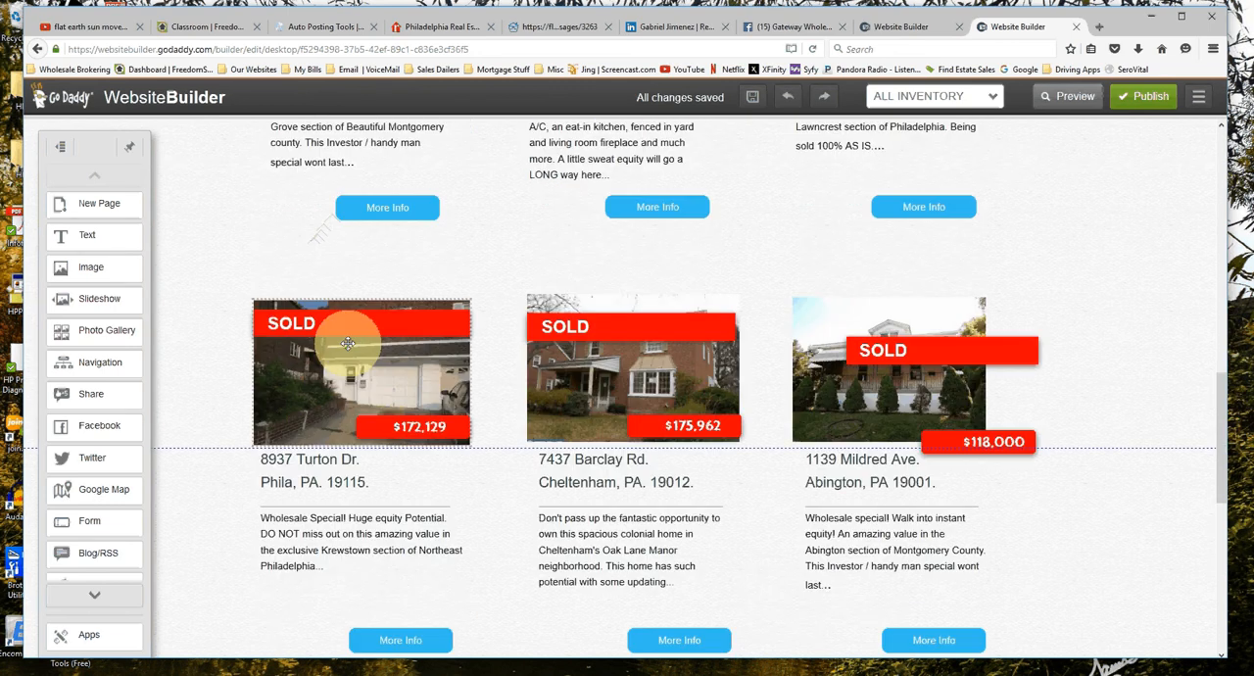
scroll(342, 333, "up", 8)
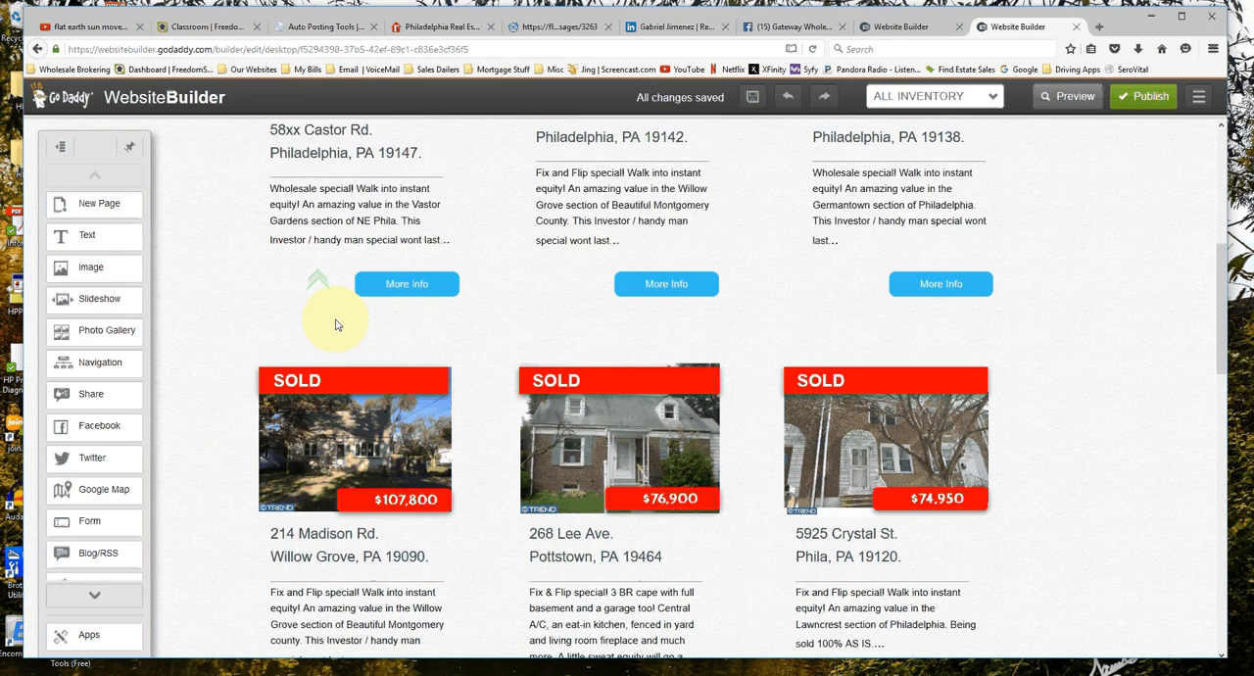
scroll(353, 347, "up", 5)
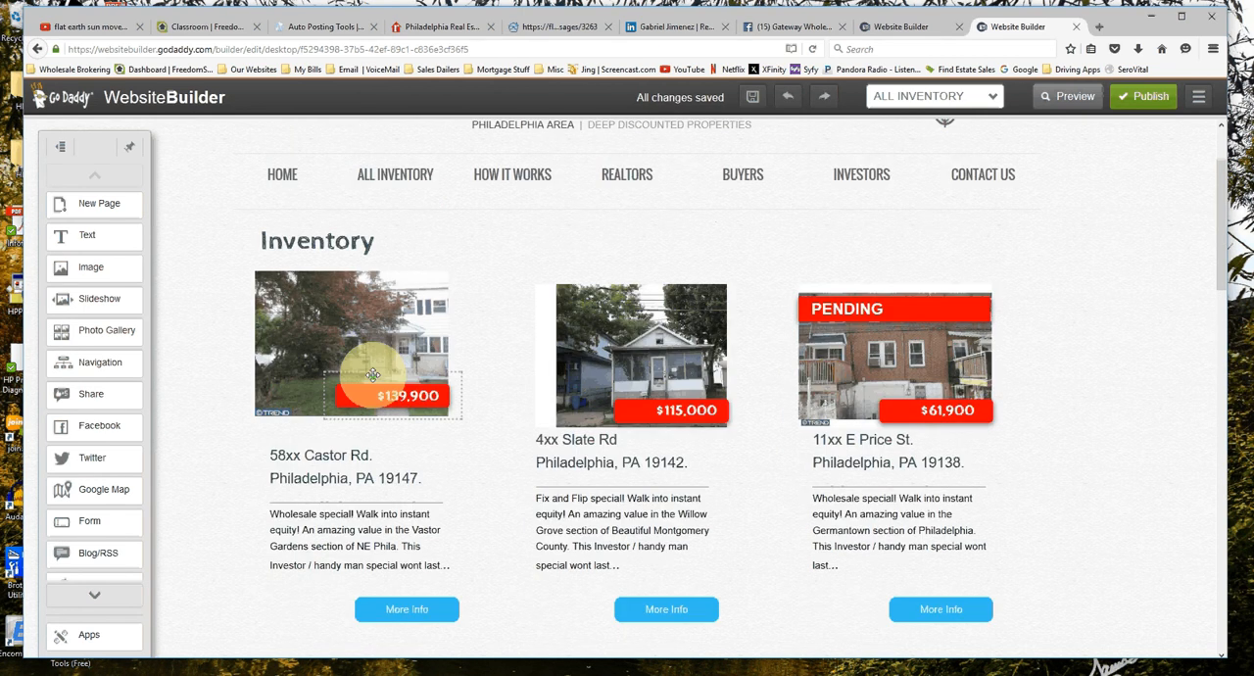
scroll(373, 374, "down", 10)
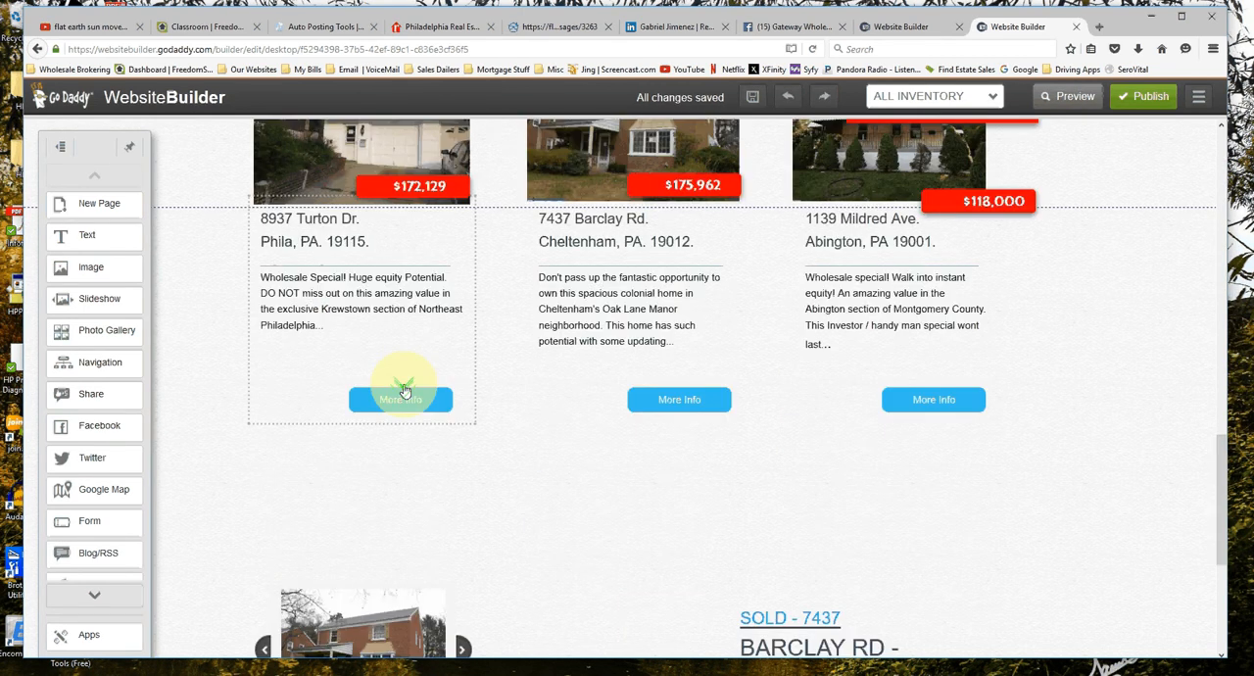
Add a new slideshow, move the porch house and brick house slideshows down, and place the new one above them.
scroll(404, 390, "down", 5)
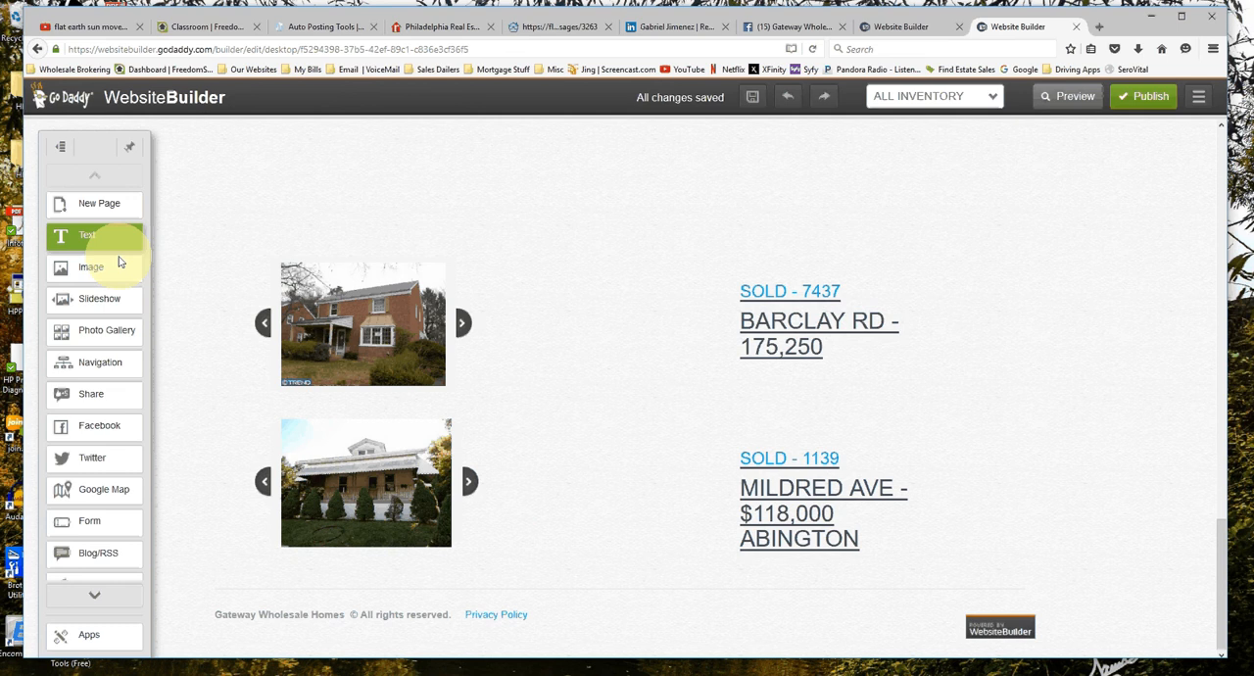
left_click(341, 491)
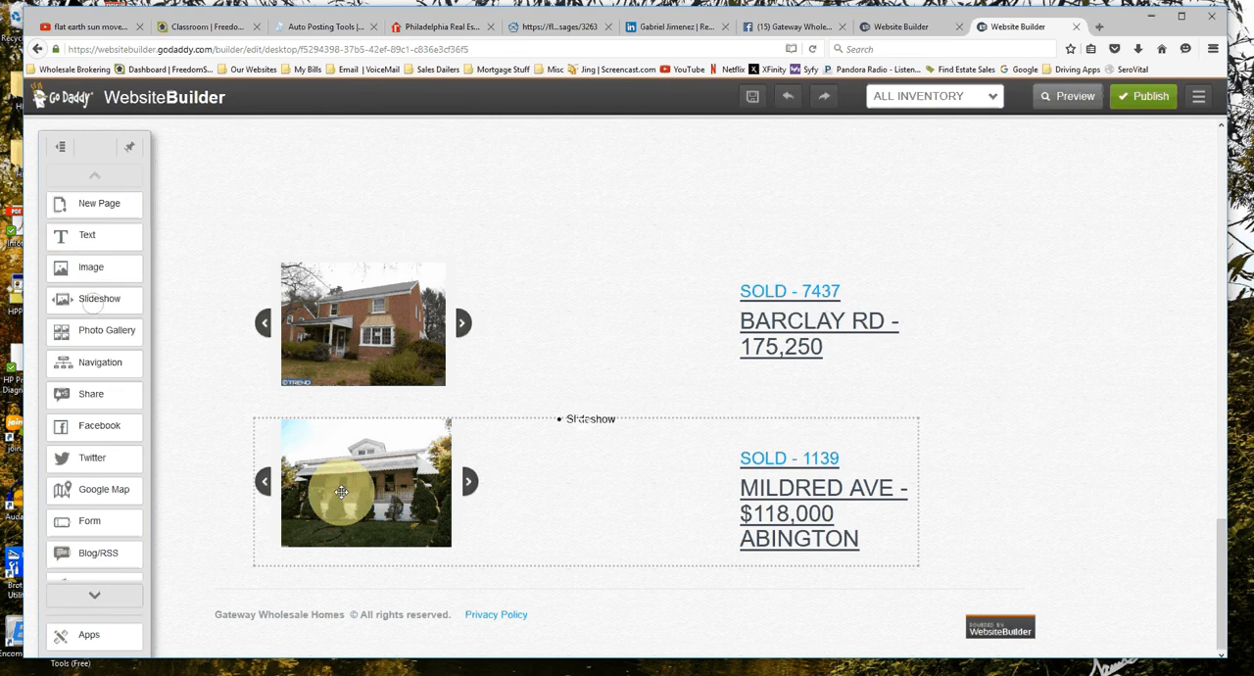
left_click_drag(341, 492, 350, 675)
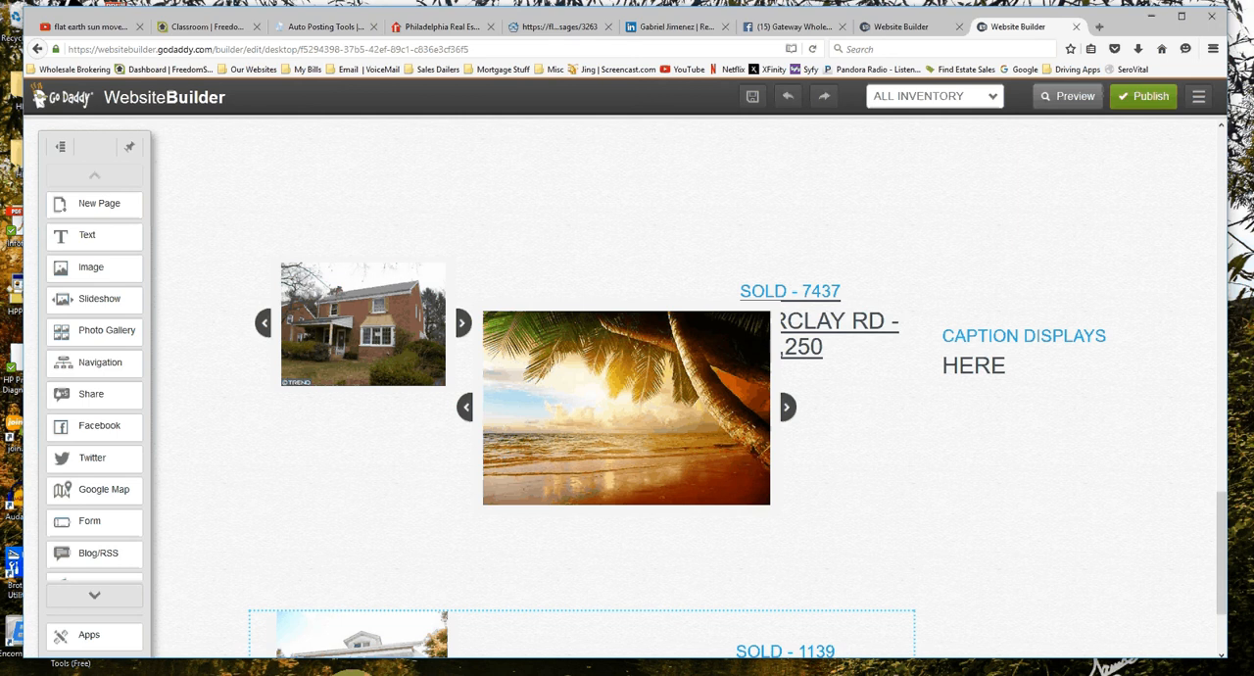
left_click_drag(364, 321, 373, 415)
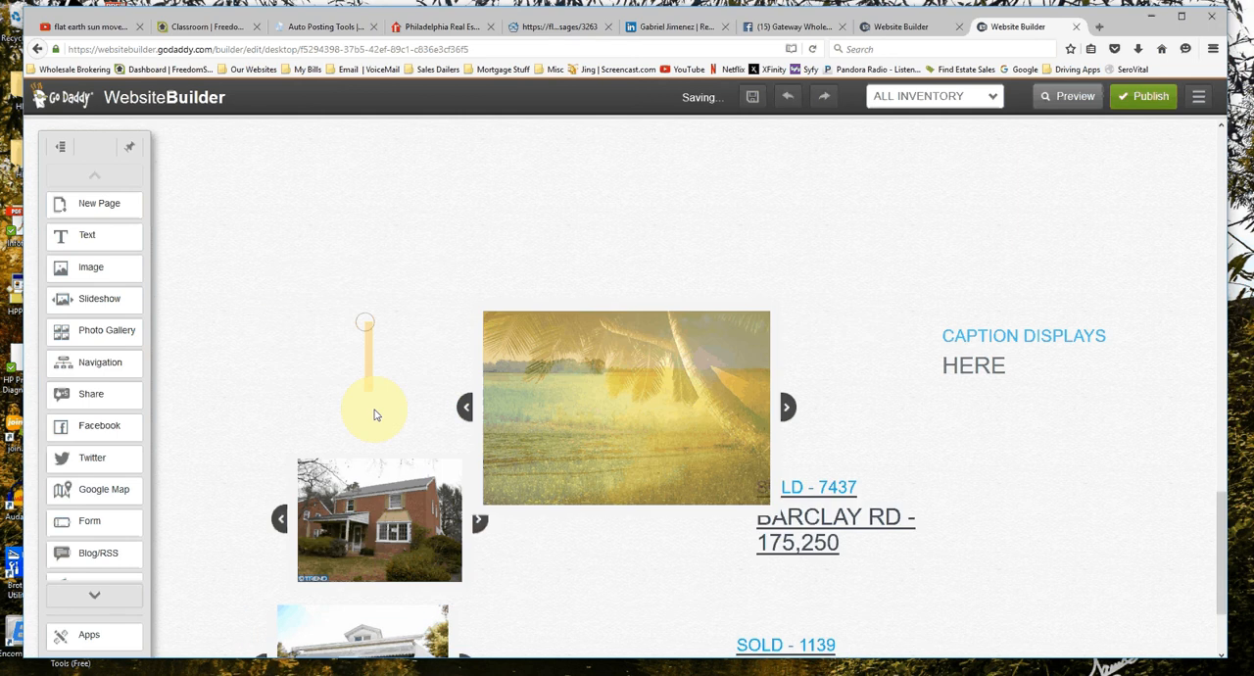
left_click(418, 324)
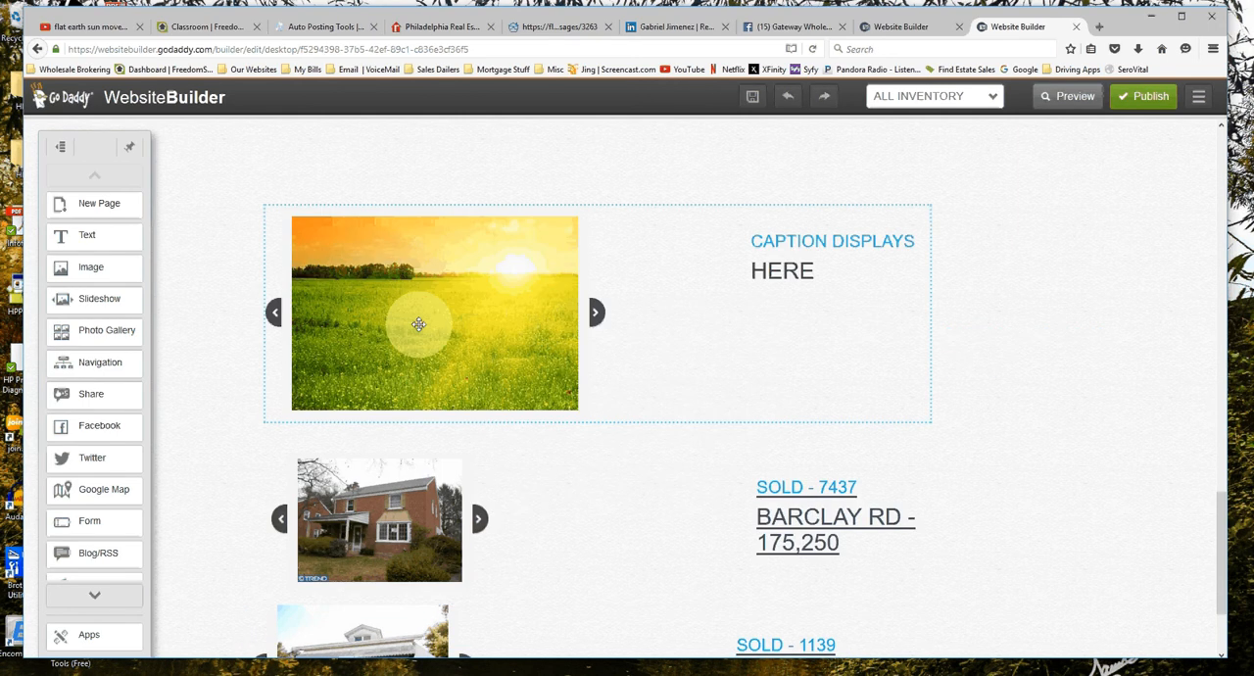
Shift the brick house slideshow slightly left to line it up more closely with the porch house slideshow below.
scroll(540, 323, "down", 3)
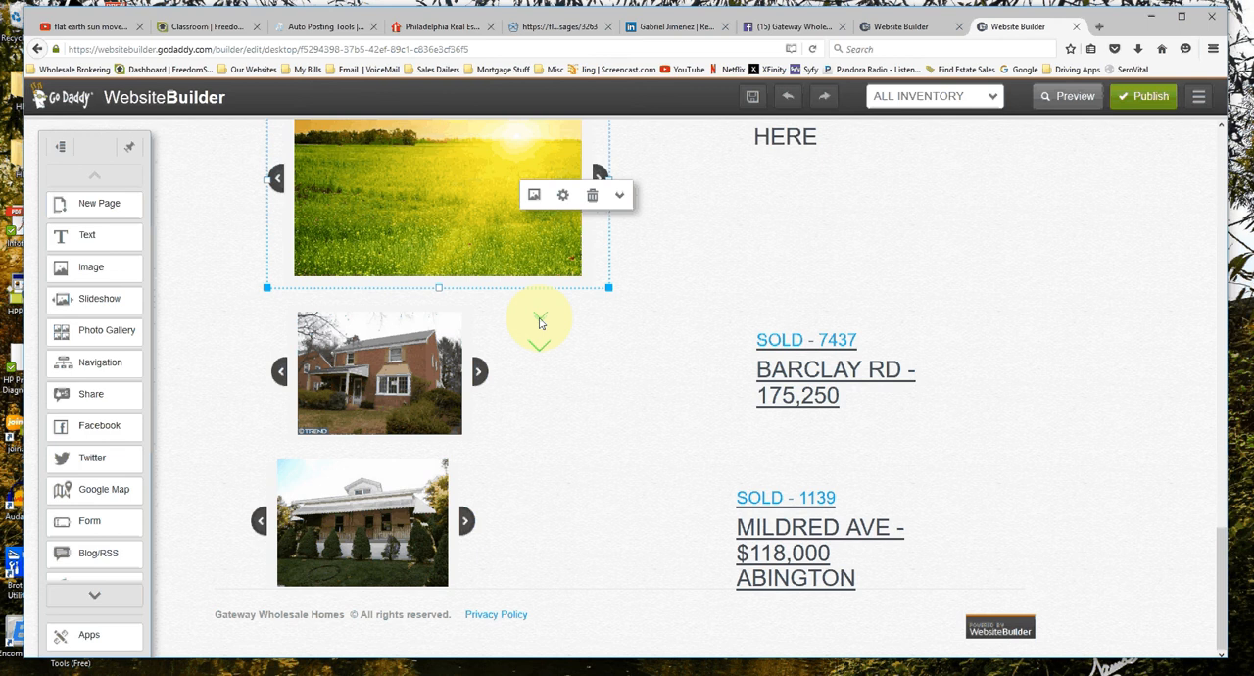
left_click(406, 383)
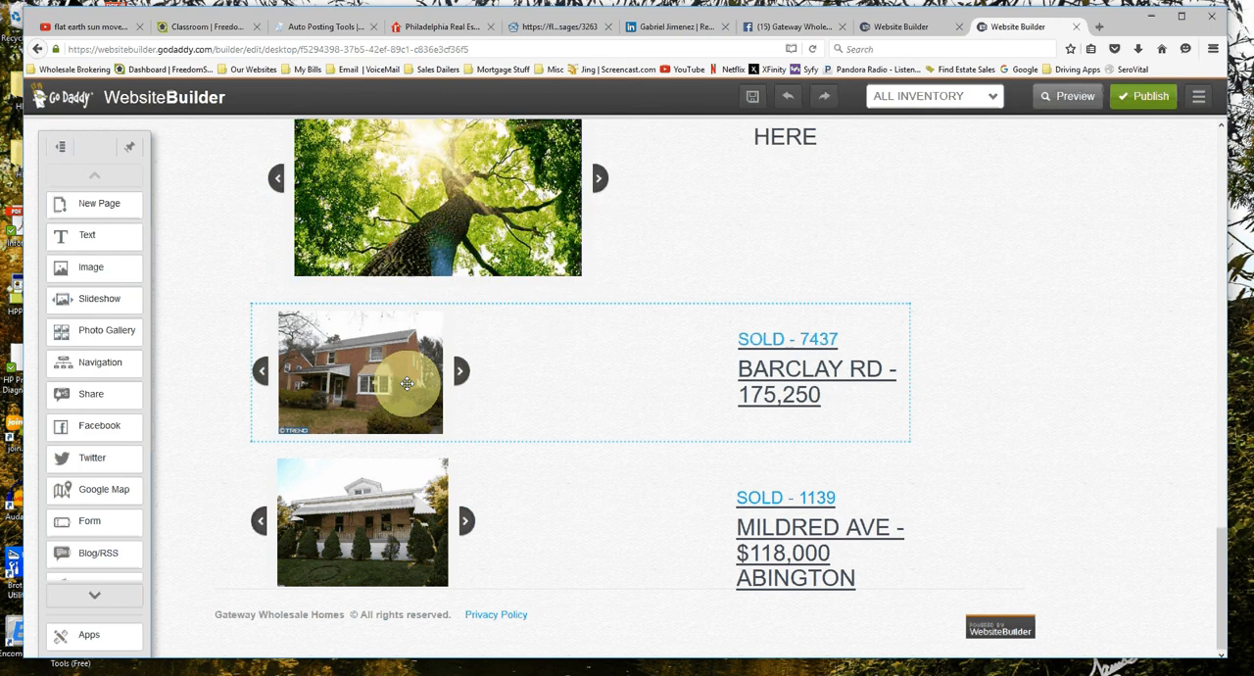
left_click(407, 384)
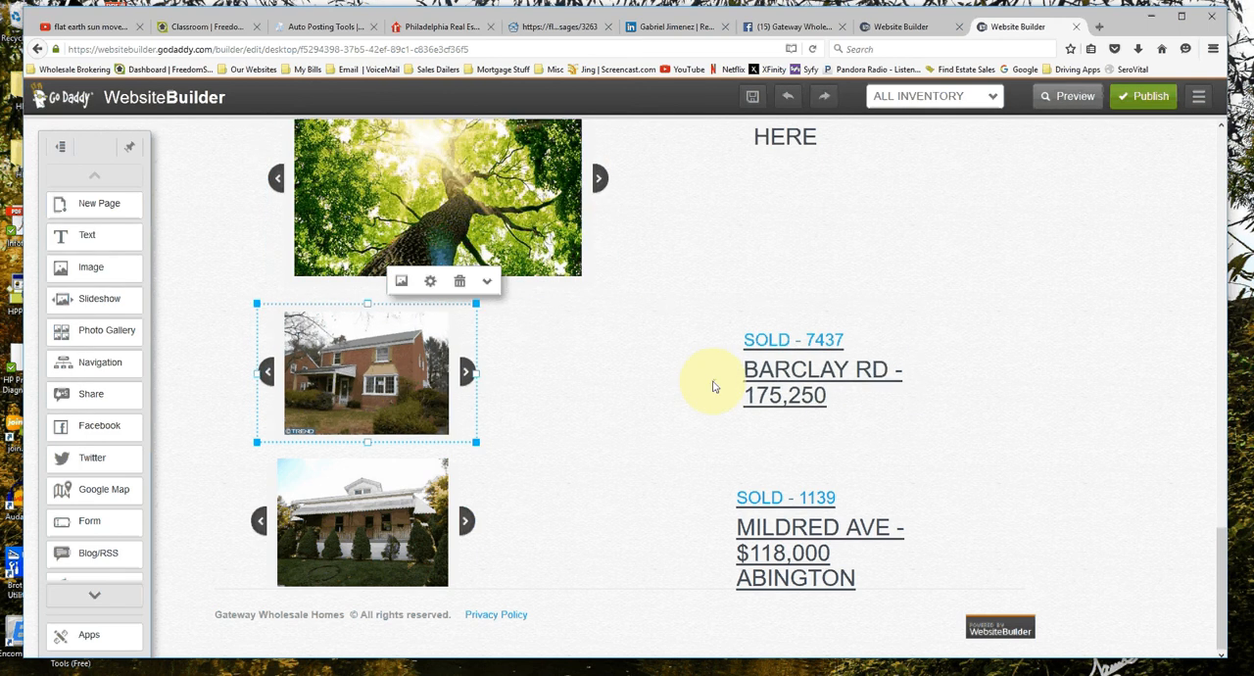
scroll(713, 386, "down", 1)
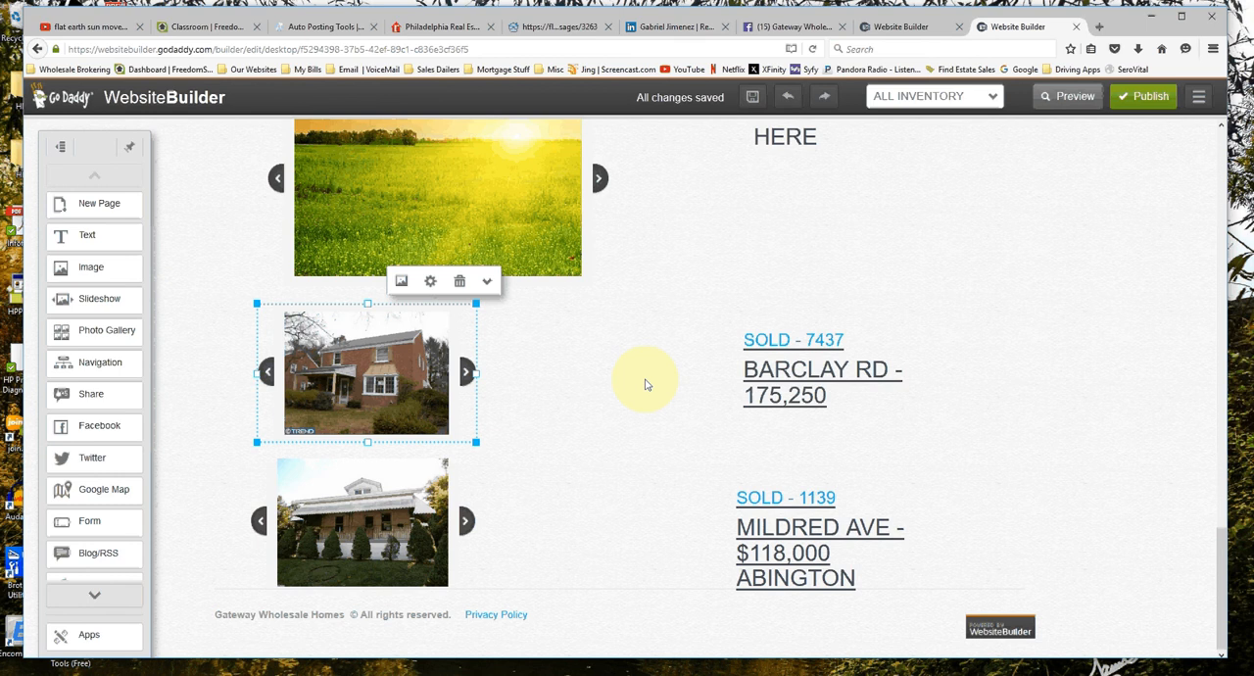
Align the SOLD banner across the top of the porch house photo and fit its $118,000 price tag inside the photo's lower-right corner.
scroll(627, 402, "up", 3)
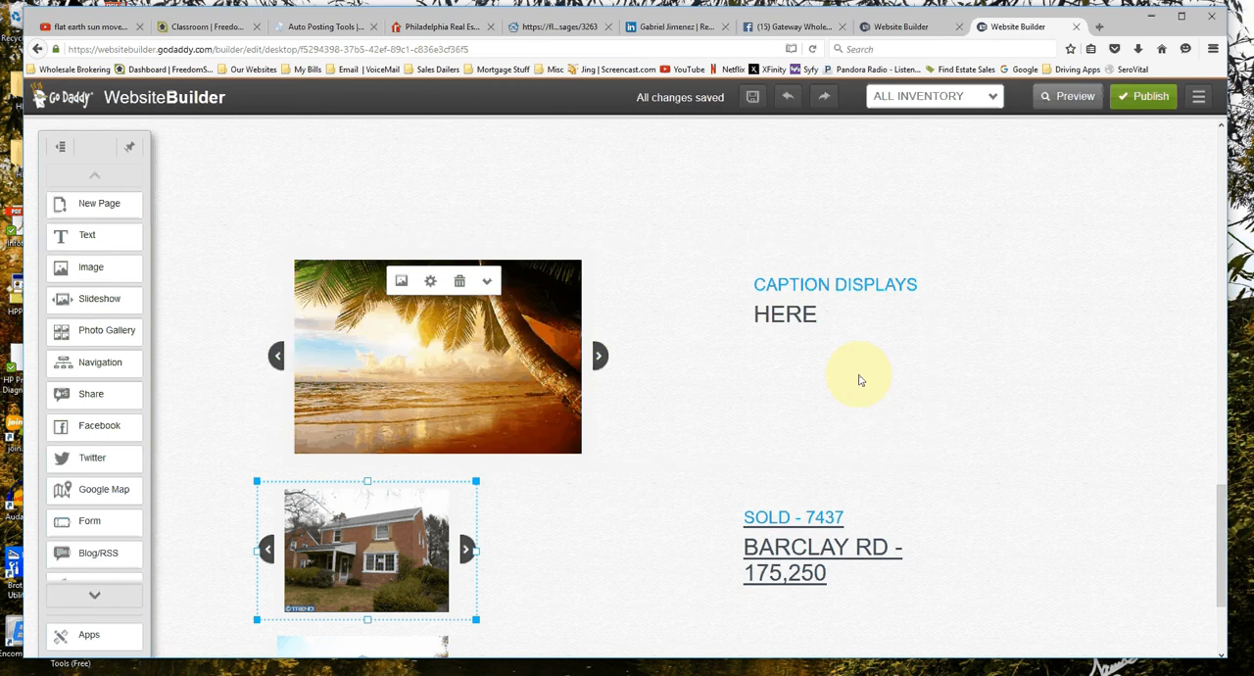
scroll(860, 380, "up", 5)
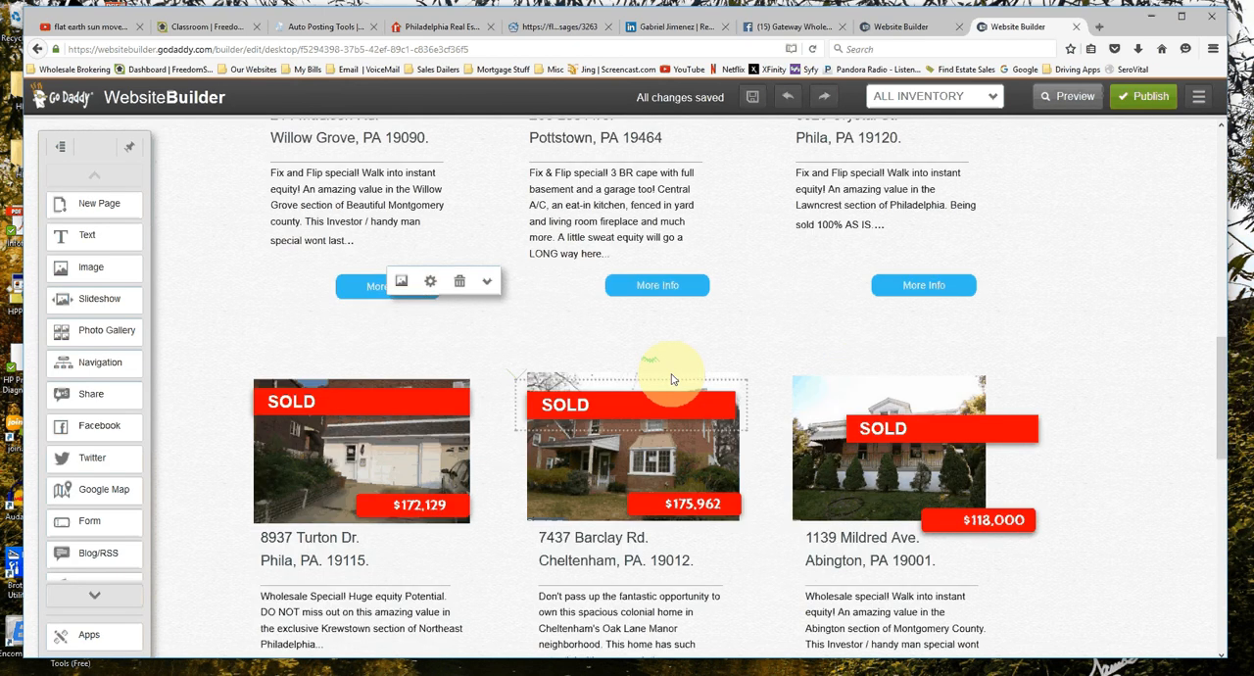
scroll(672, 379, "up", 5)
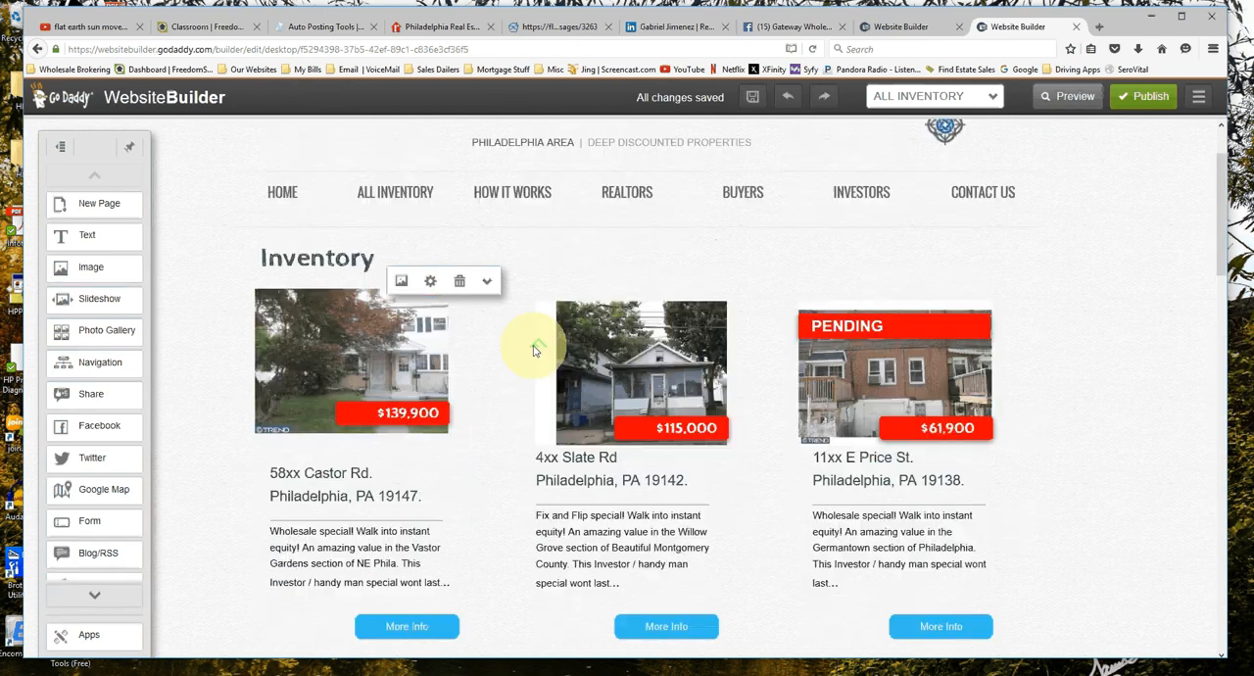
scroll(982, 416, "up", 1)
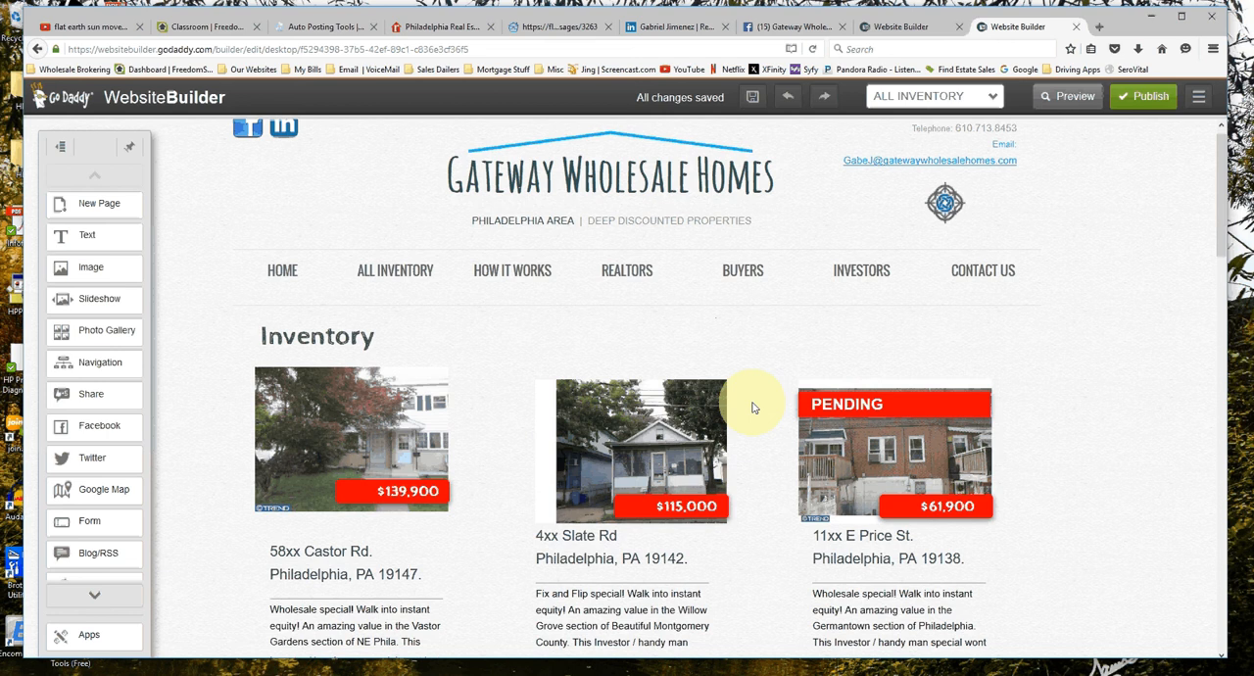
scroll(1025, 446, "down", 3)
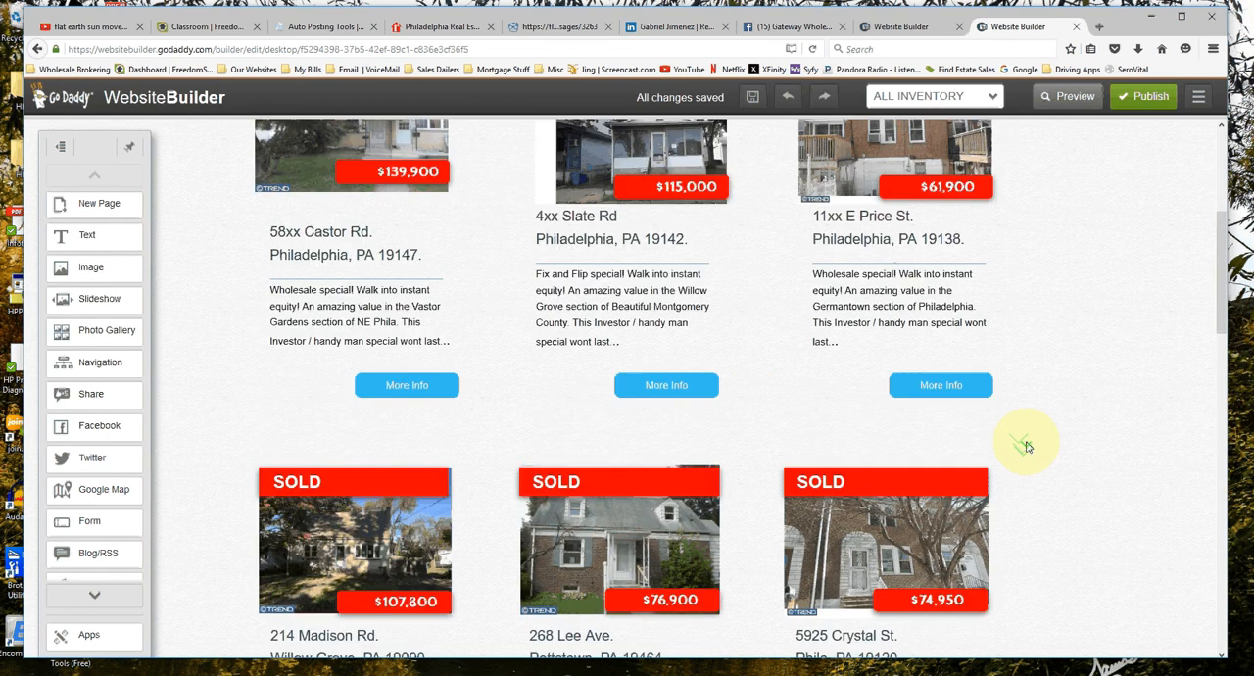
scroll(1026, 447, "down", 6)
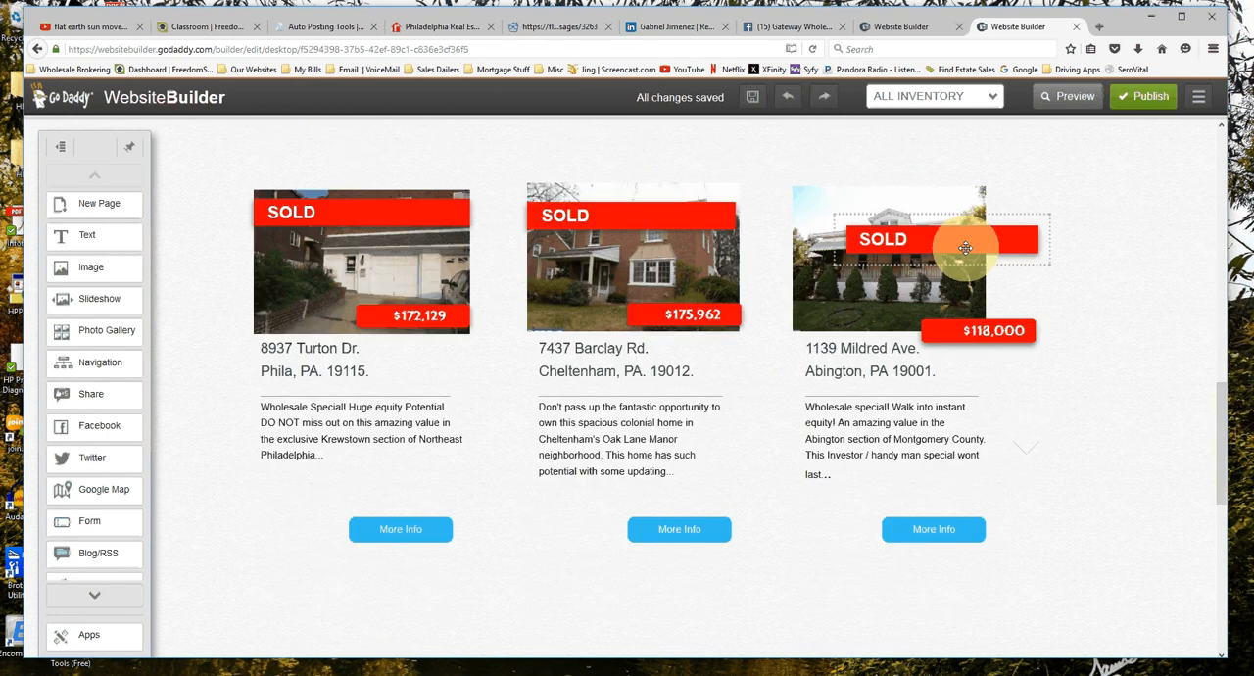
left_click_drag(965, 248, 963, 329)
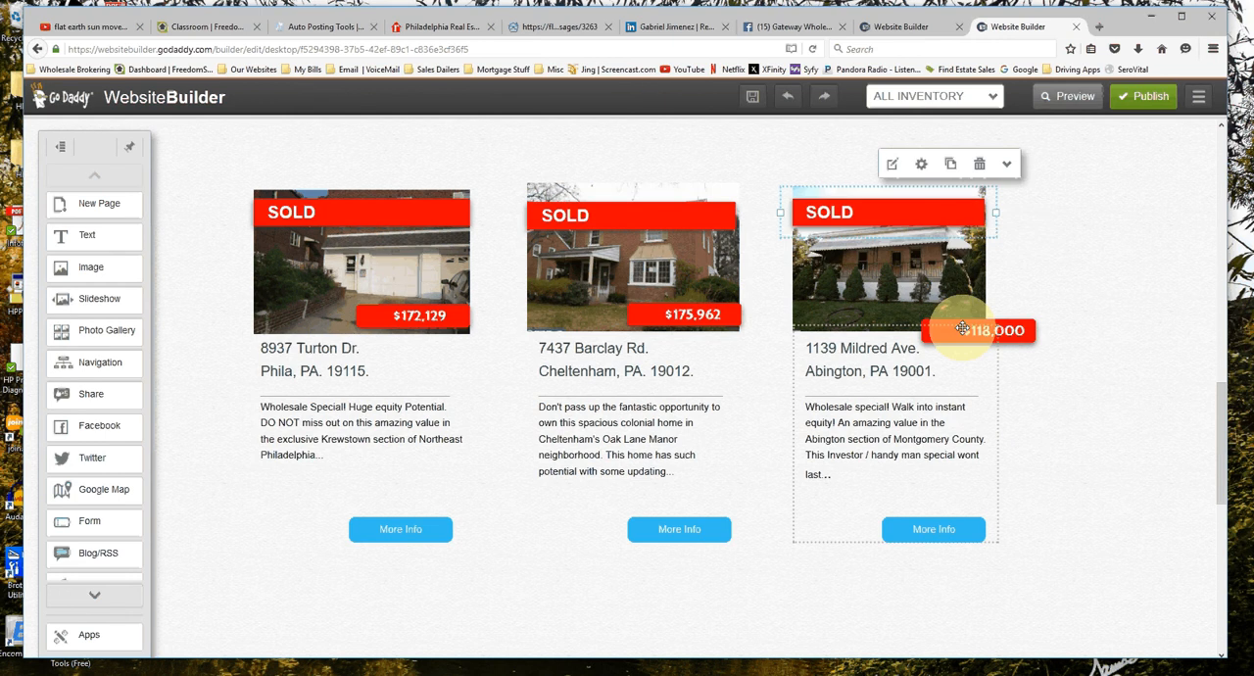
left_click(963, 330)
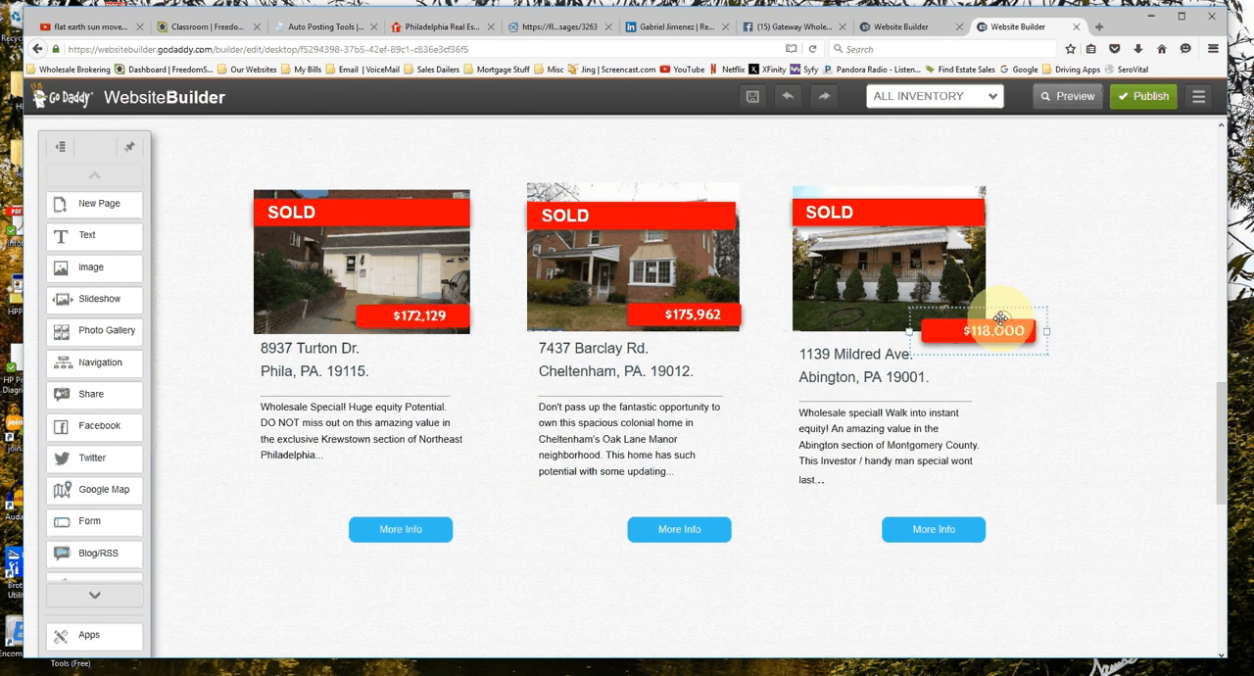
left_click_drag(1000, 319, 950, 315)
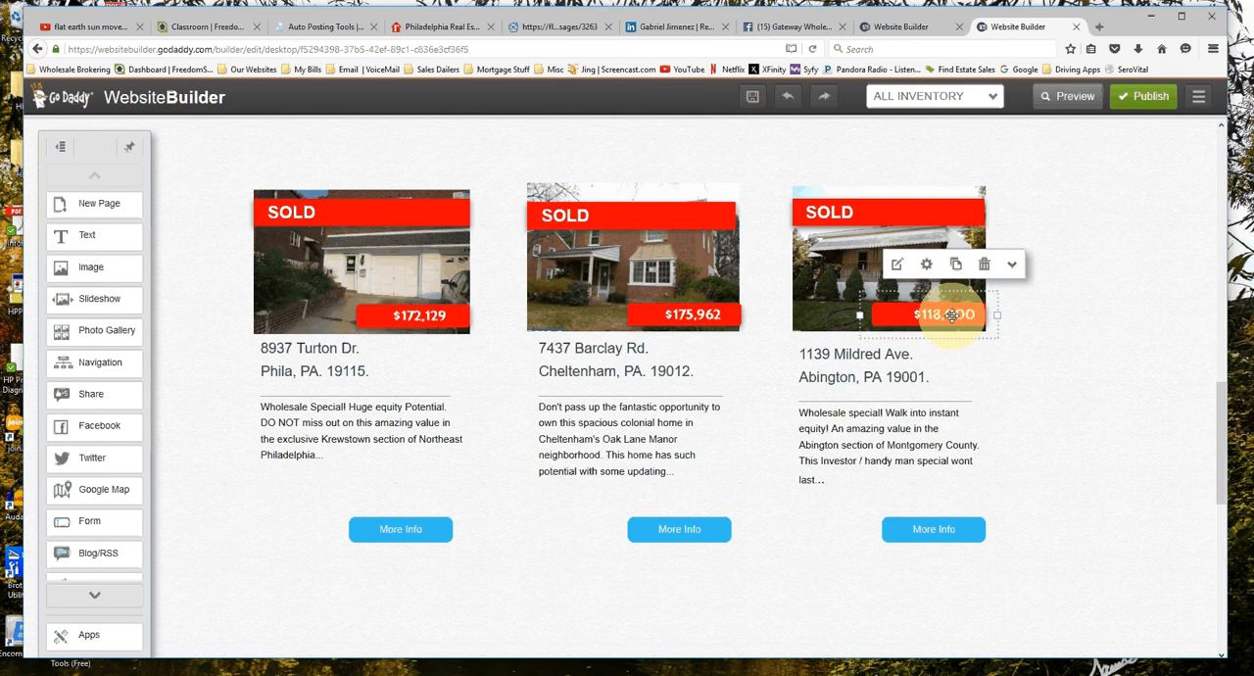
Review the page from the slideshow column up to the Inventory heading, comparing the sold and active photo listings with the stacked slideshows.
scroll(1031, 529, "down", 4)
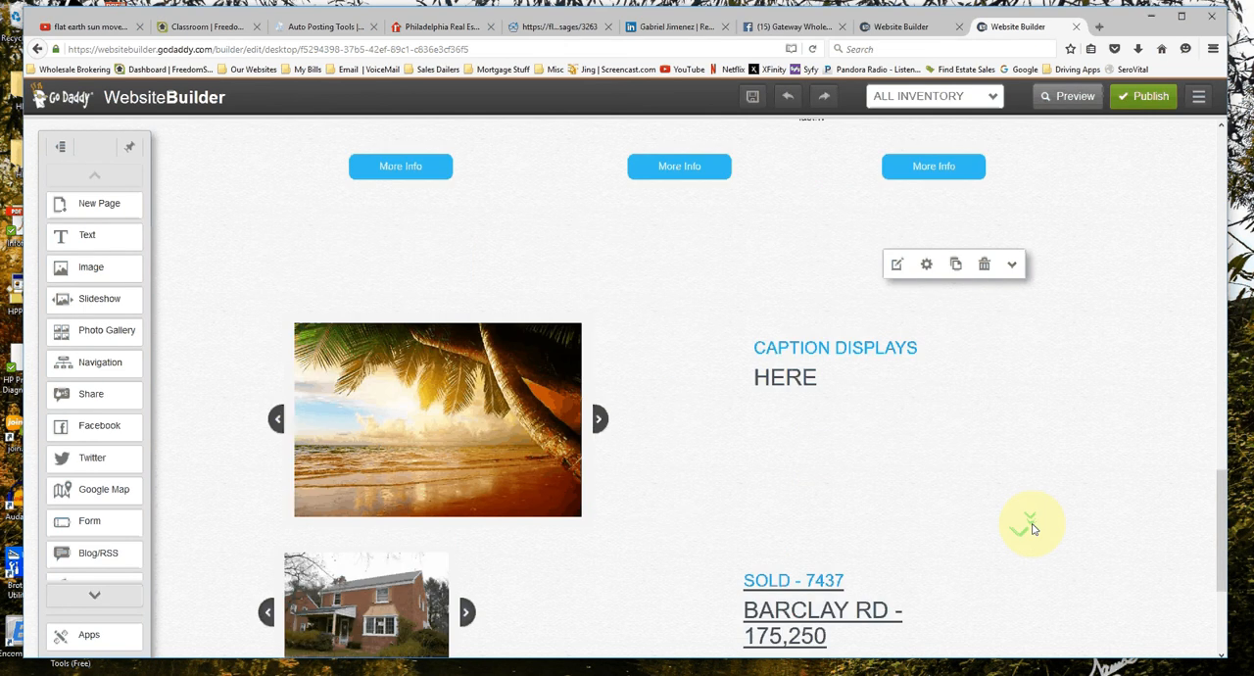
scroll(1031, 529, "down", 3)
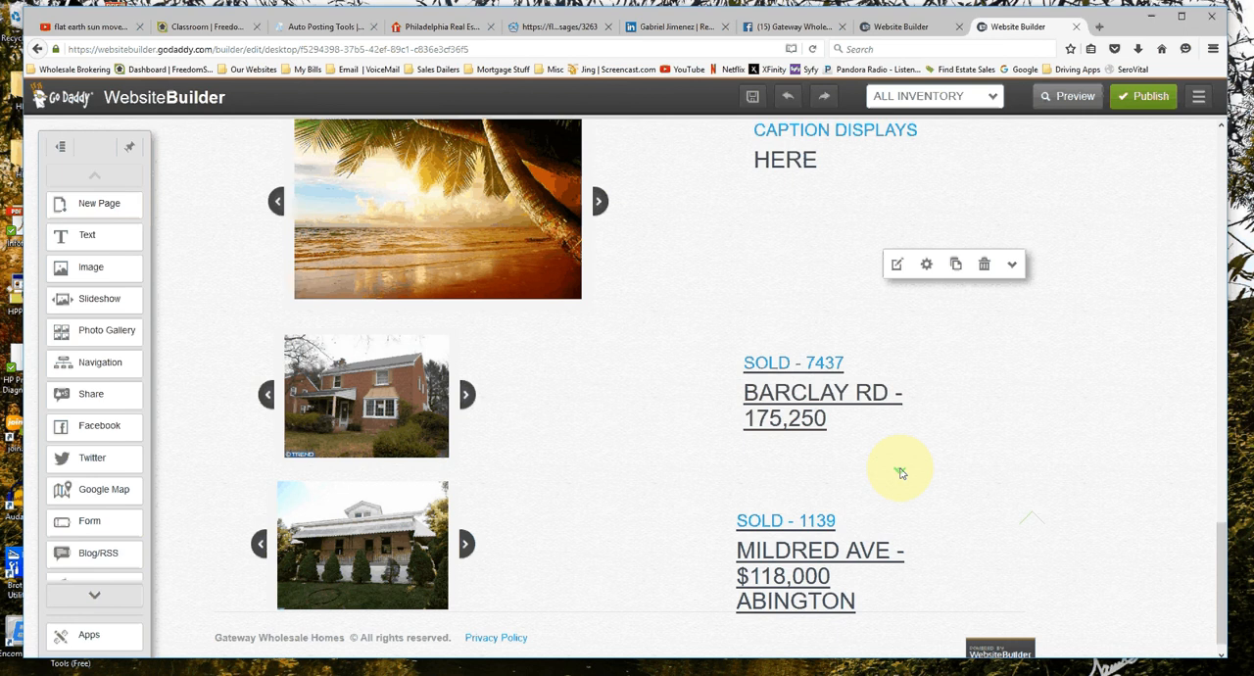
scroll(901, 473, "down", 1)
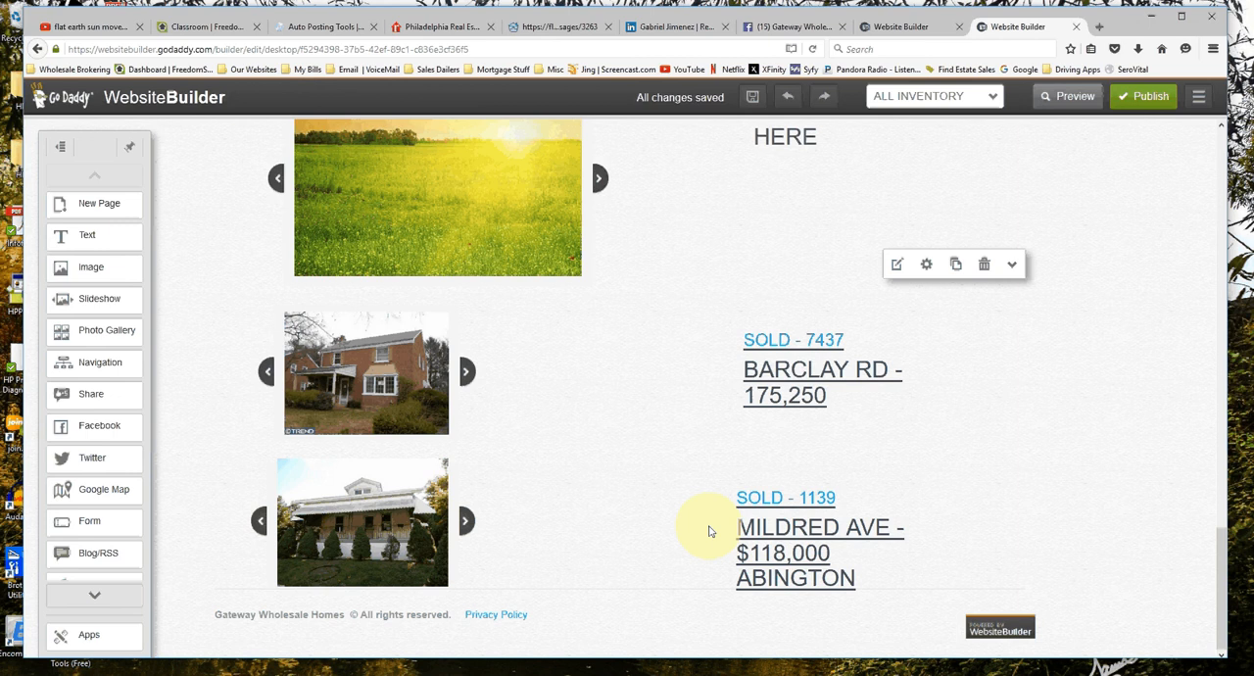
scroll(948, 518, "up", 5)
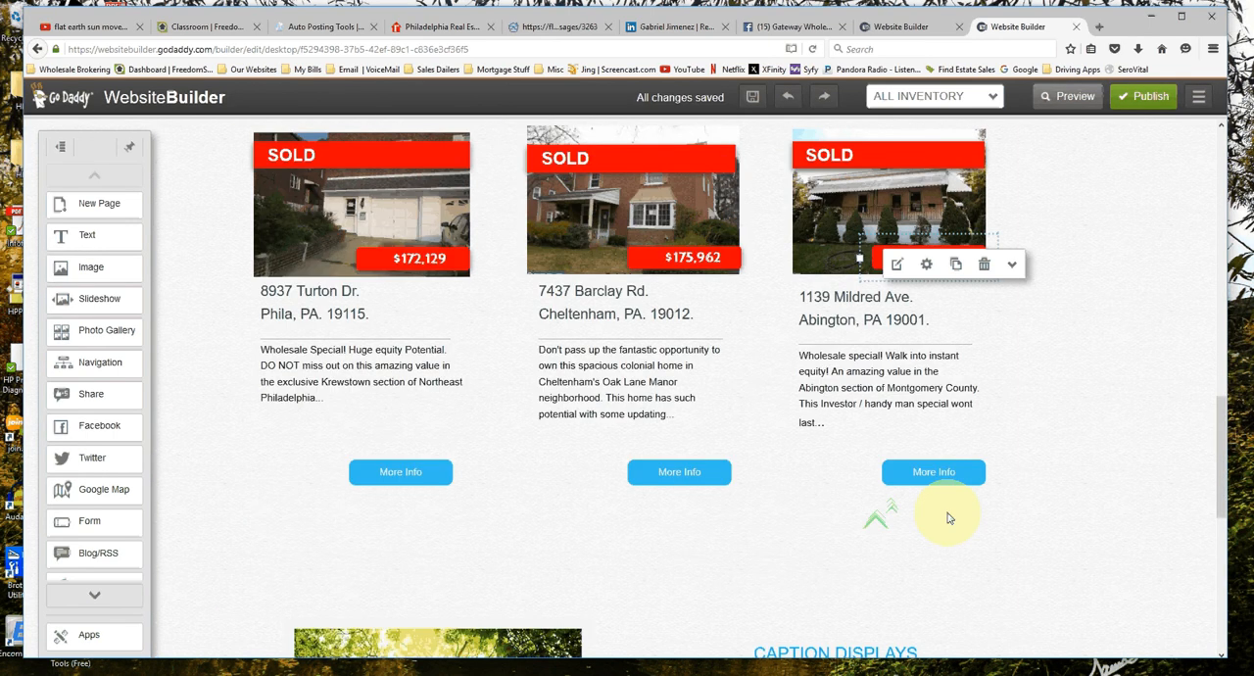
scroll(948, 518, "up", 2)
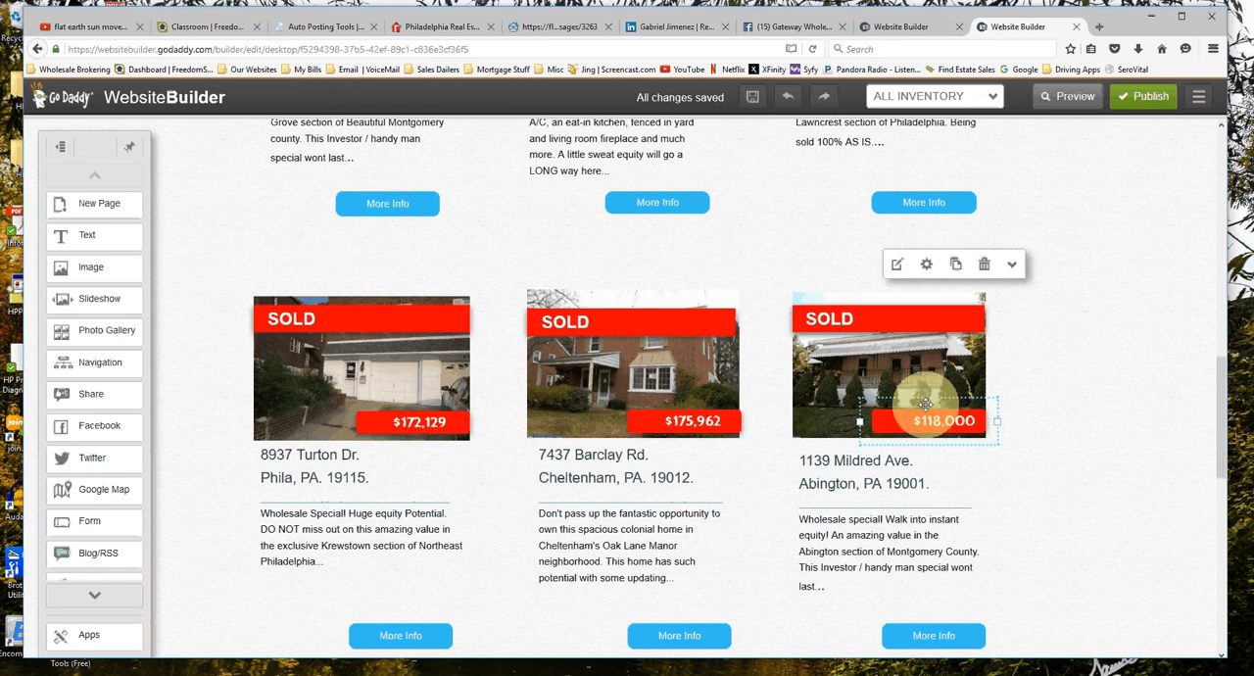
scroll(926, 404, "up", 6)
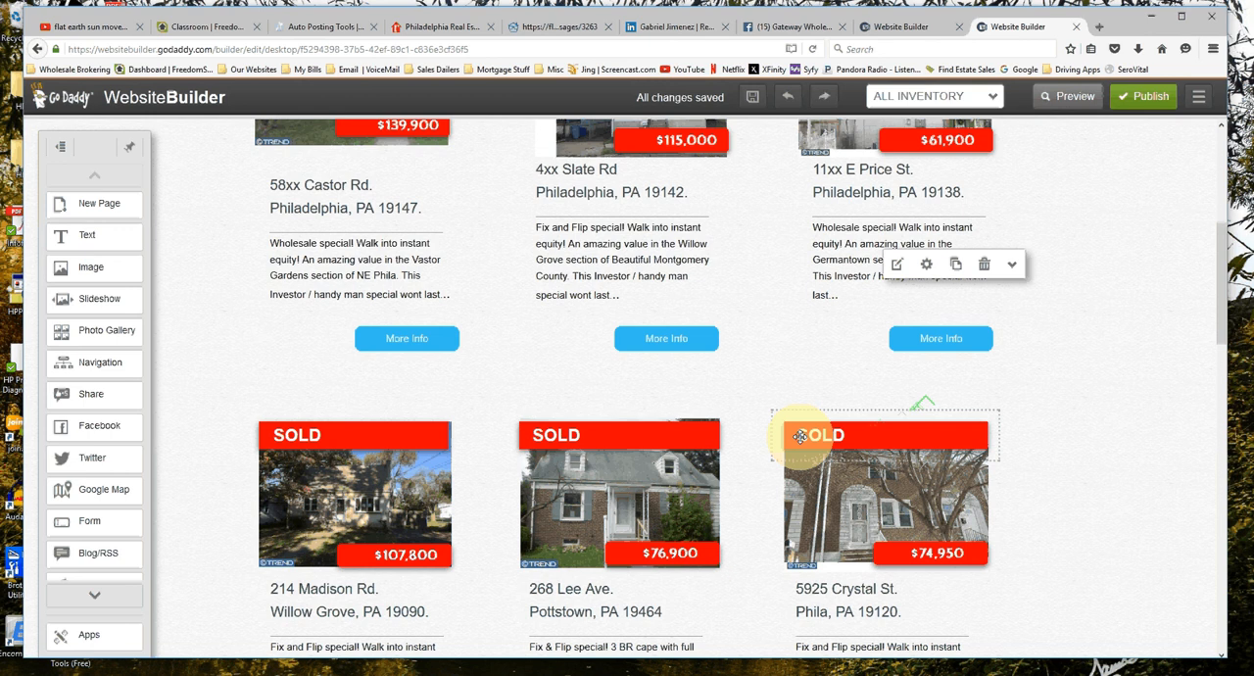
scroll(763, 428, "up", 4)
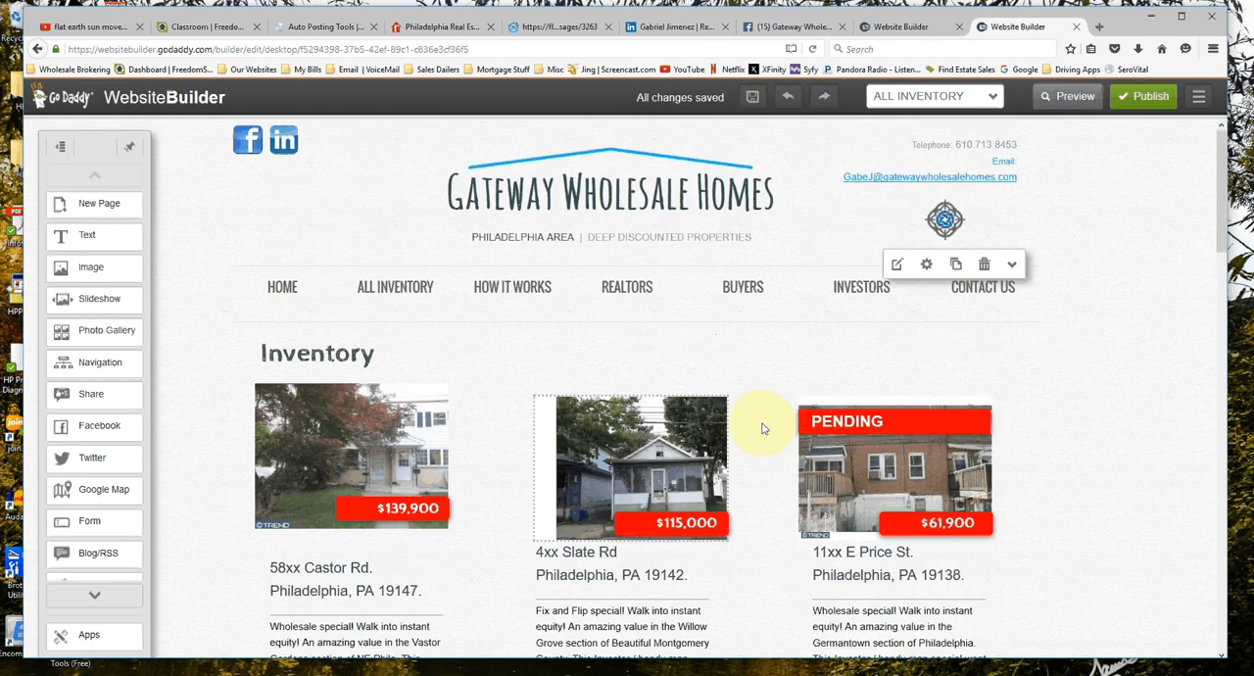
scroll(763, 428, "down", 4)
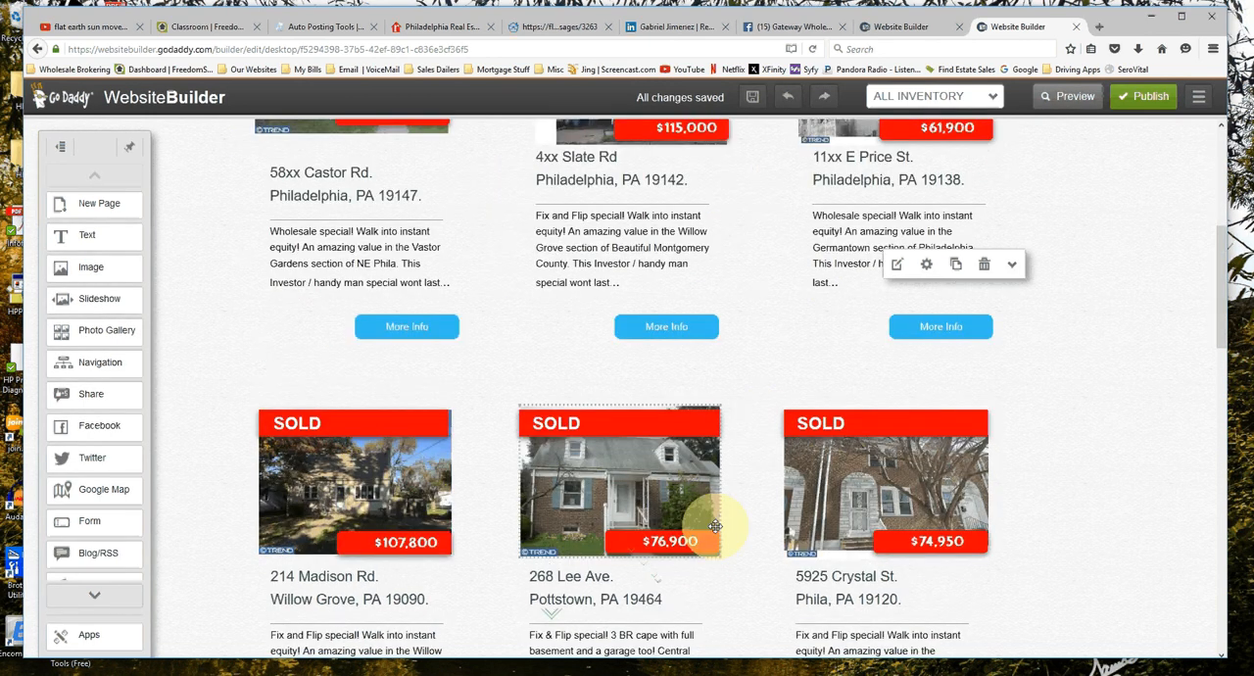
scroll(455, 592, "down", 8)
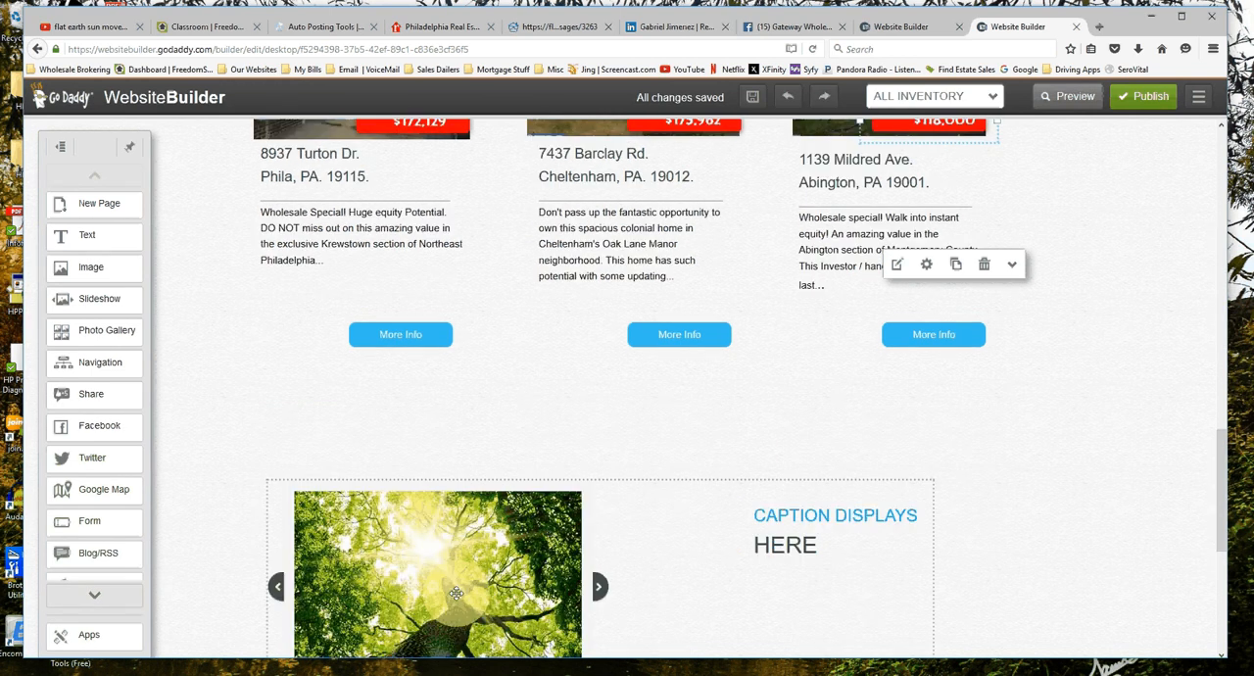
scroll(455, 593, "down", 4)
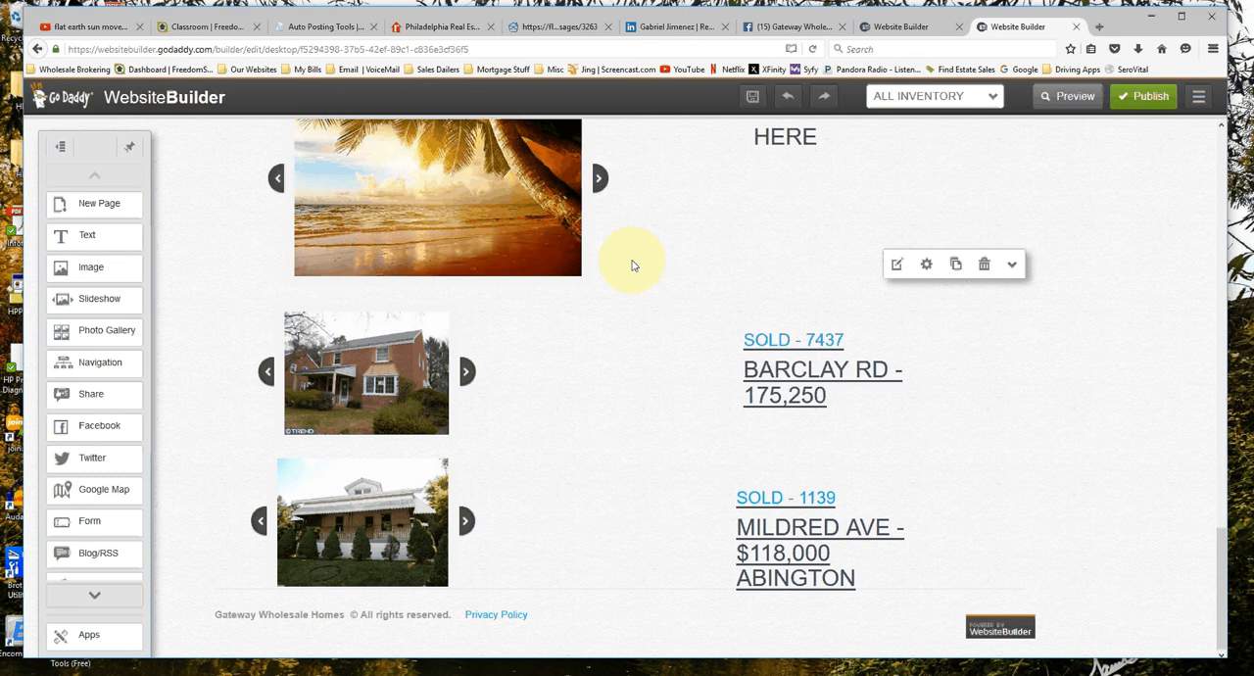
left_click_drag(352, 535, 367, 529)
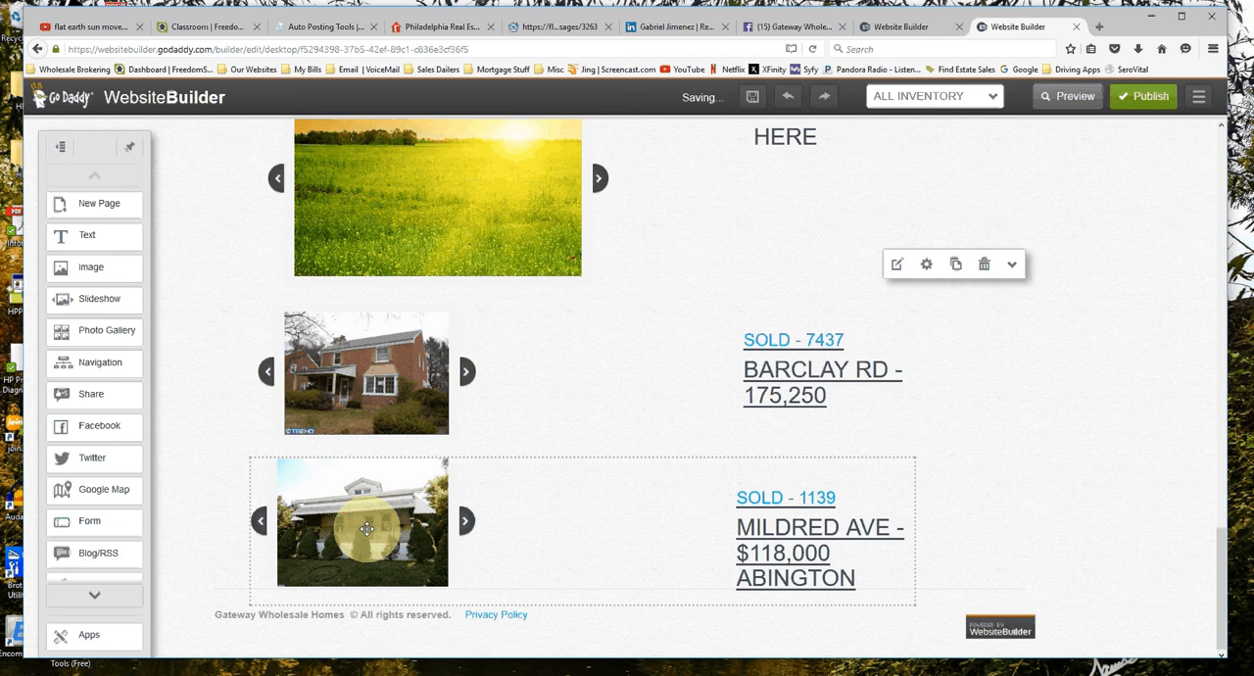
scroll(394, 501, "up", 5)
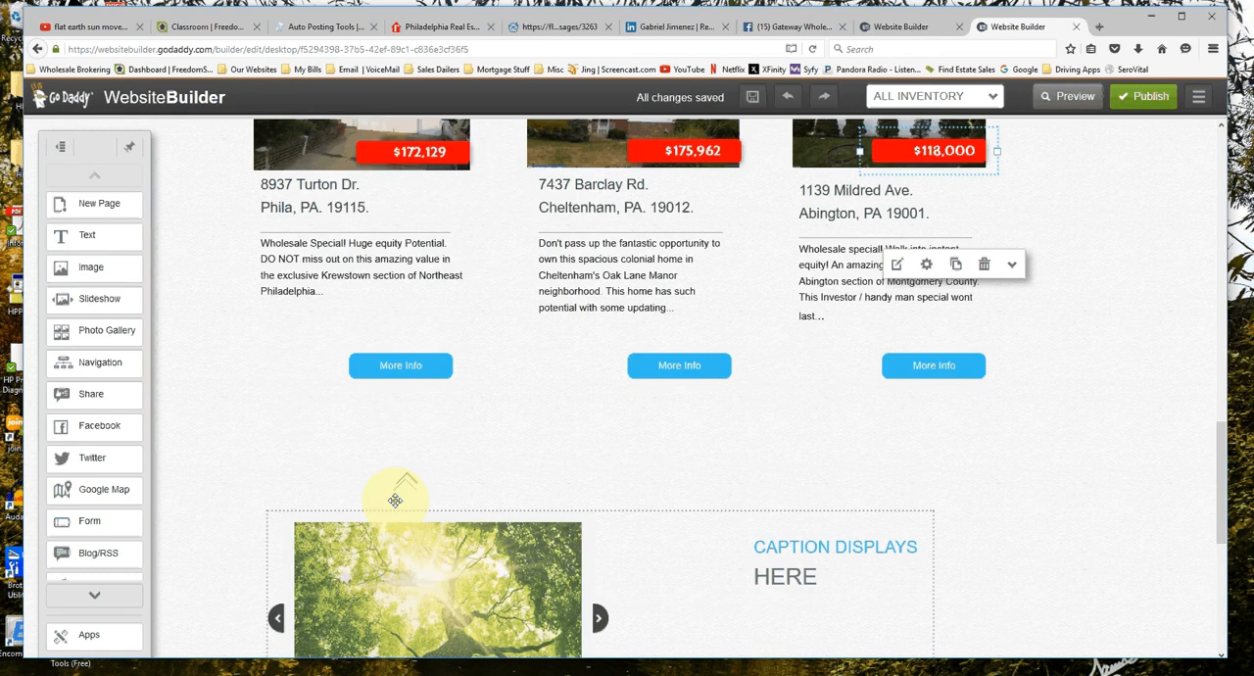
scroll(395, 501, "up", 3)
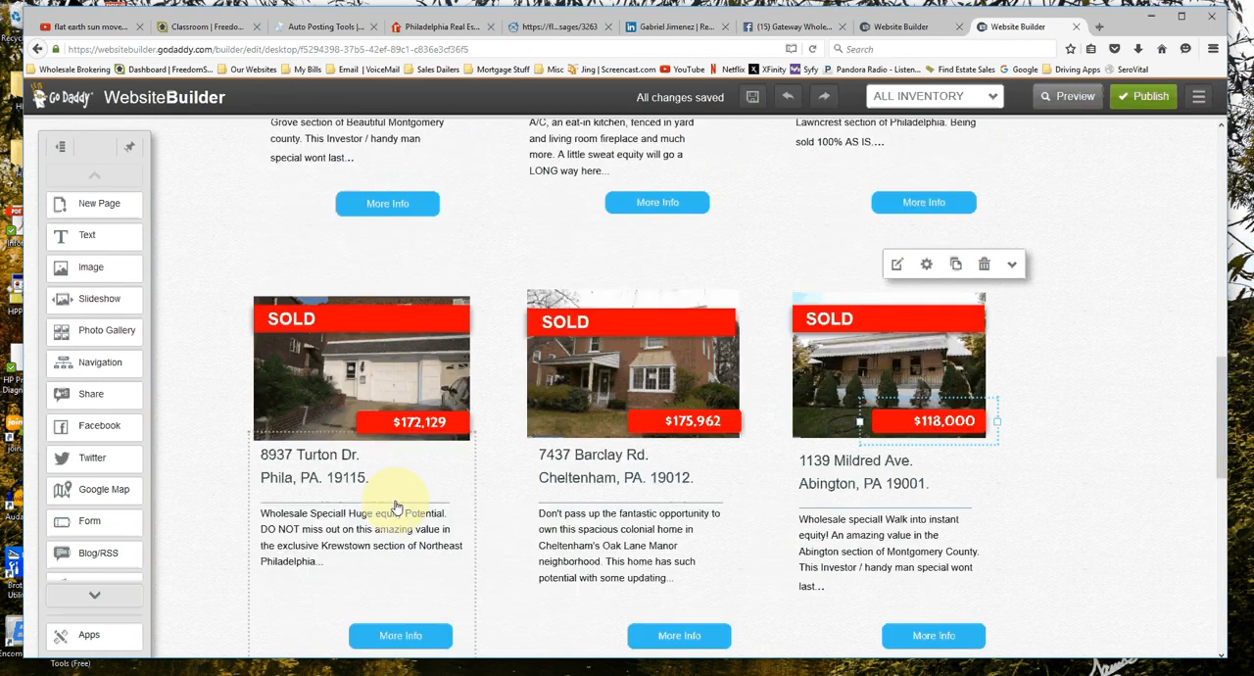